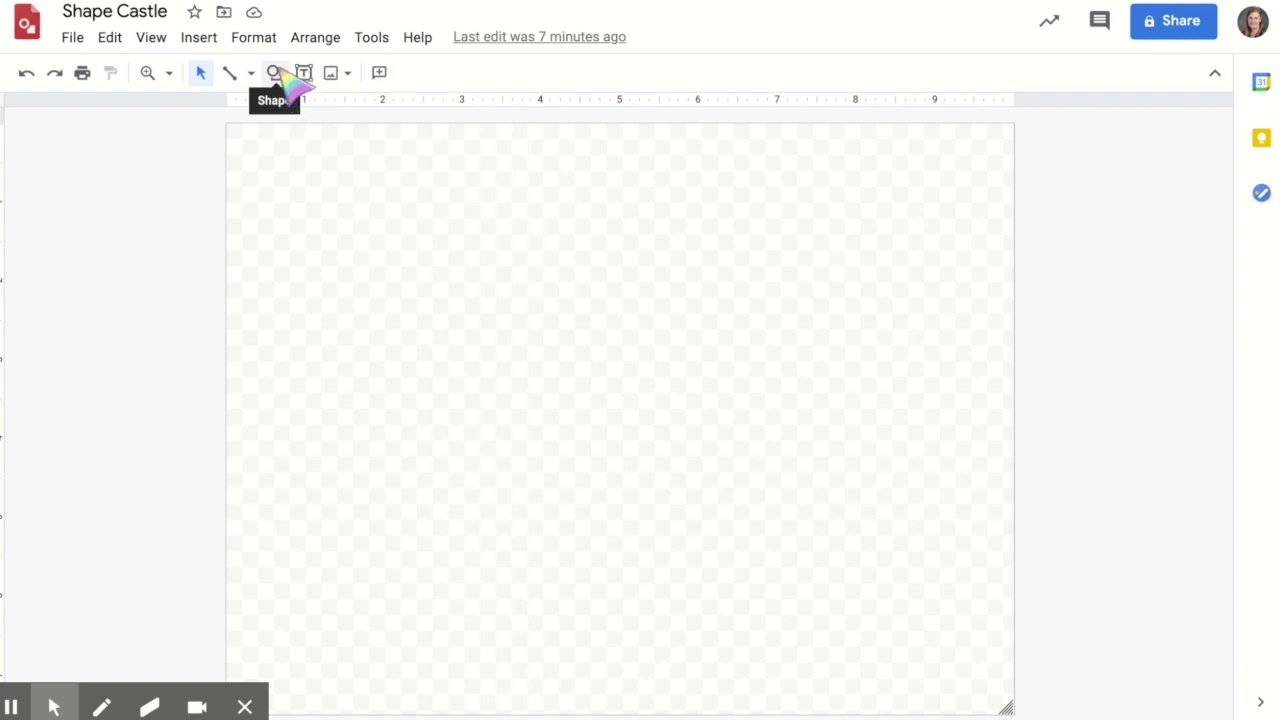
Draw a wide rectangle at the bottom centre of the canvas as the castle base and fill it with cornflower blue
left_click(272, 72)
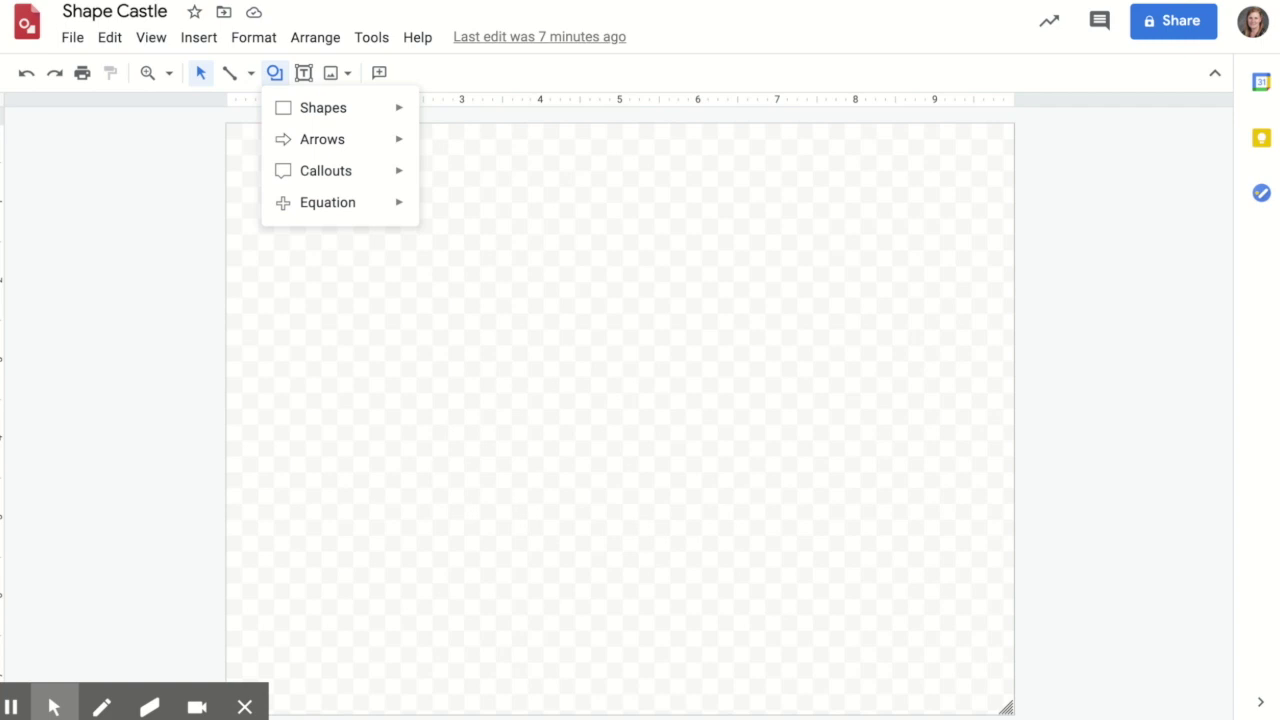
mouse_move(338, 113)
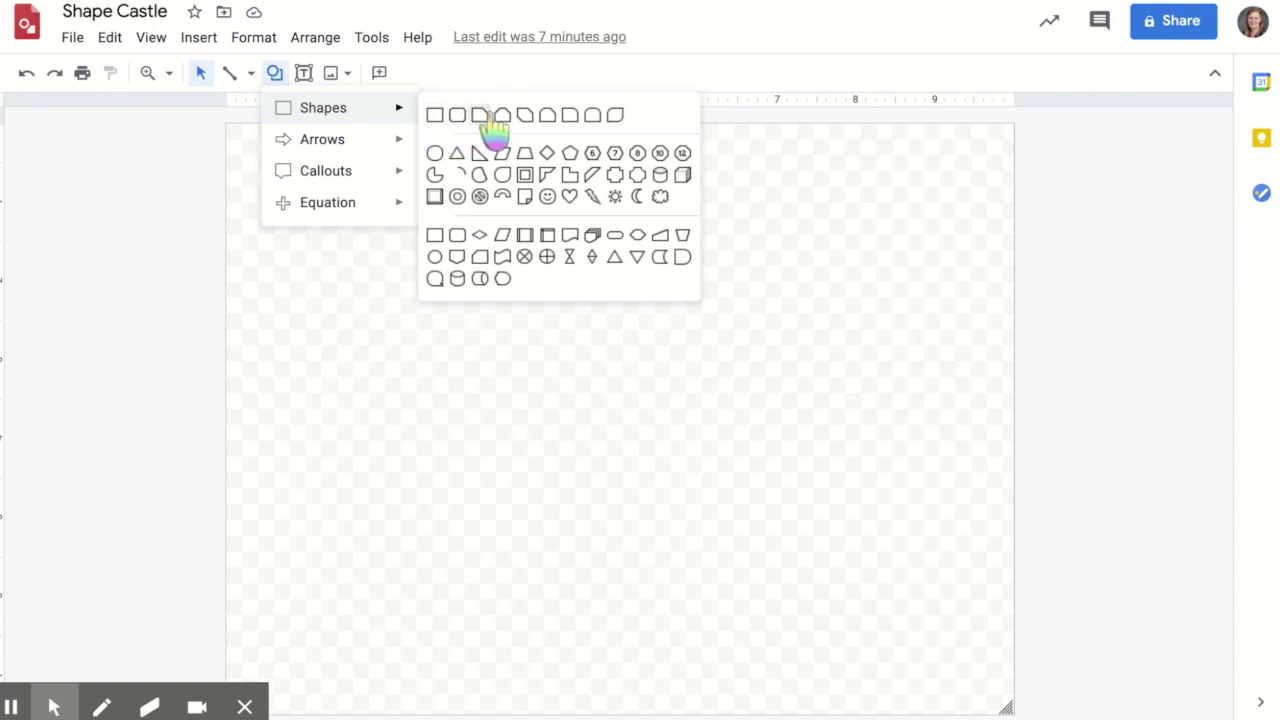
left_click(435, 116)
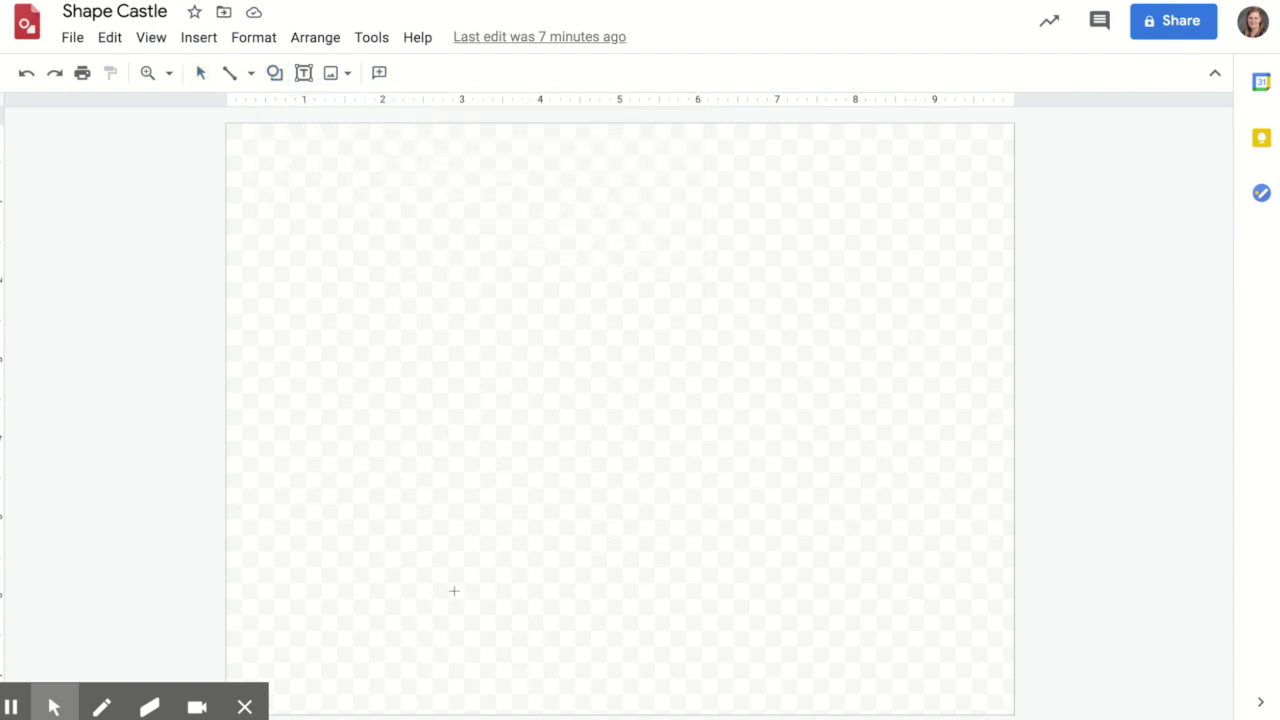
left_click_drag(543, 615, 709, 710)
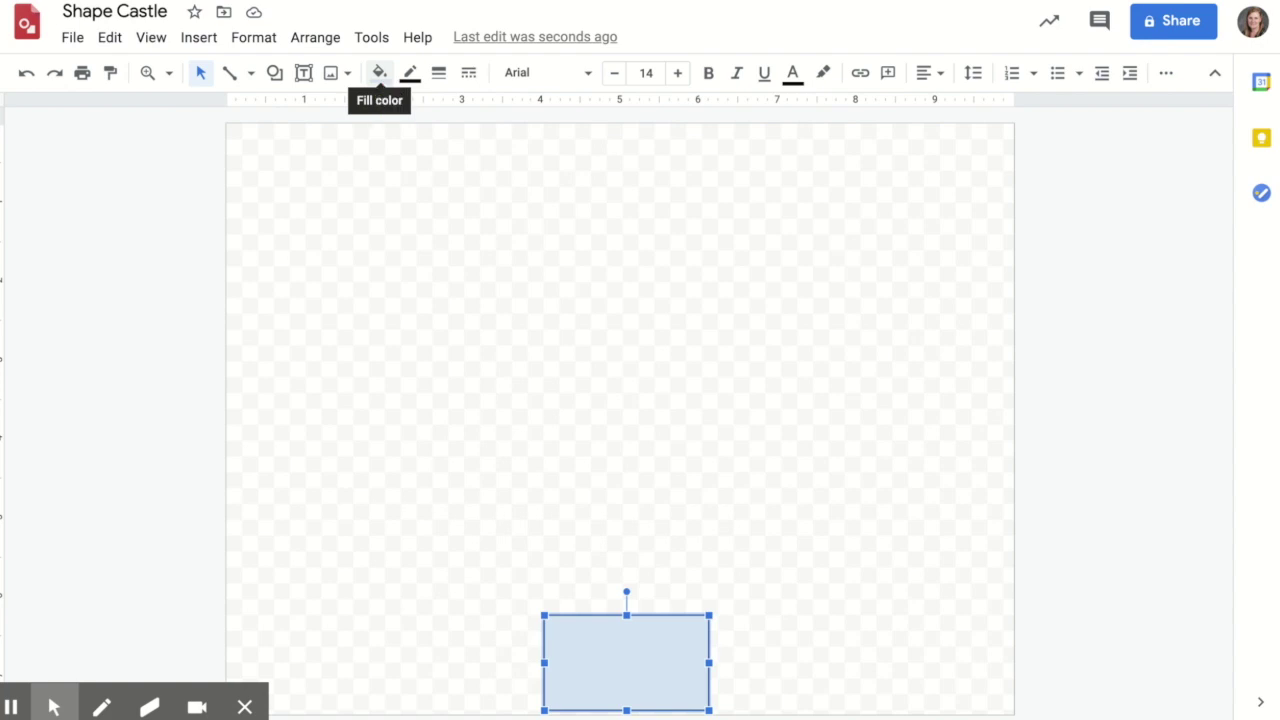
left_click(379, 73)
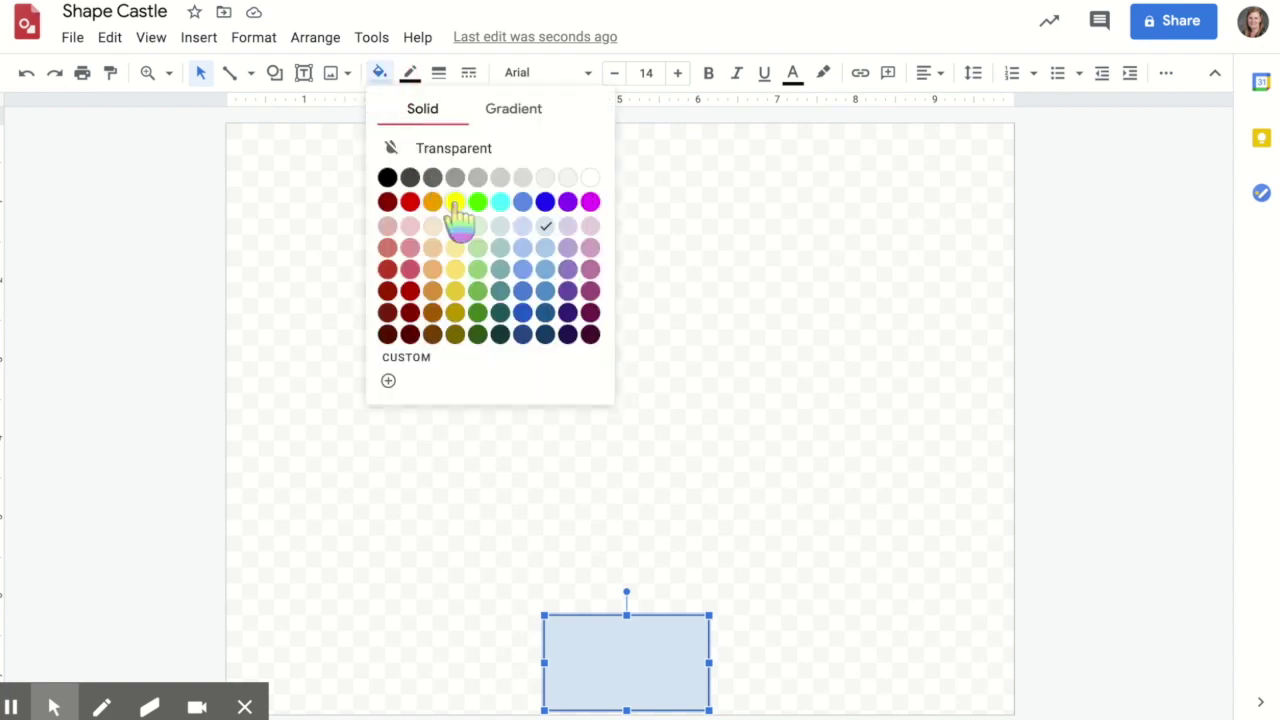
left_click(522, 202)
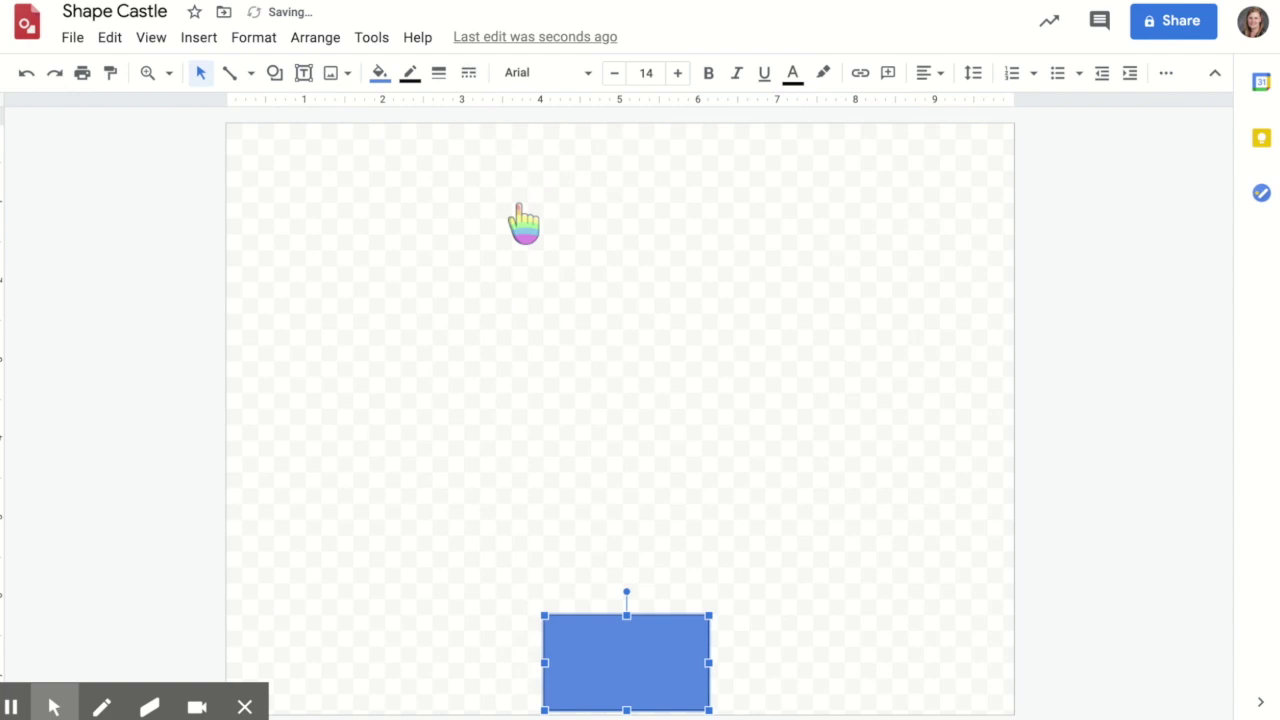
Set the base rectangle's border weight to 4px
left_click(409, 74)
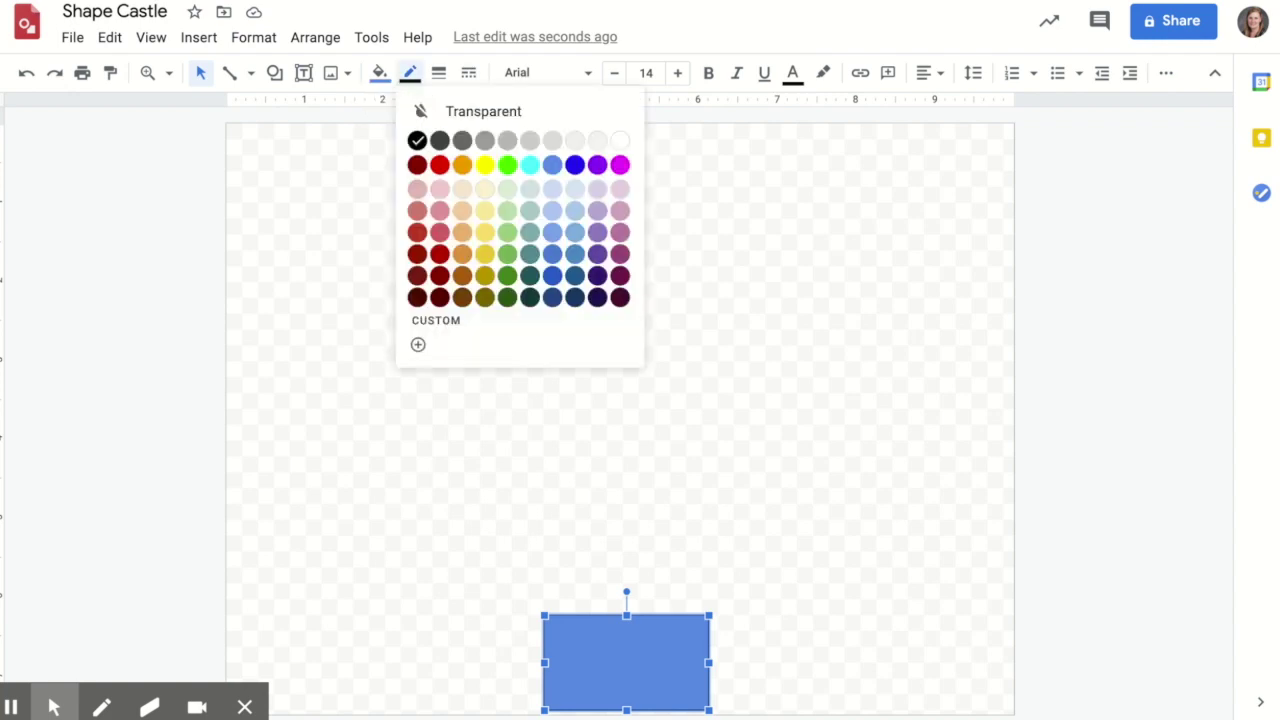
left_click(415, 84)
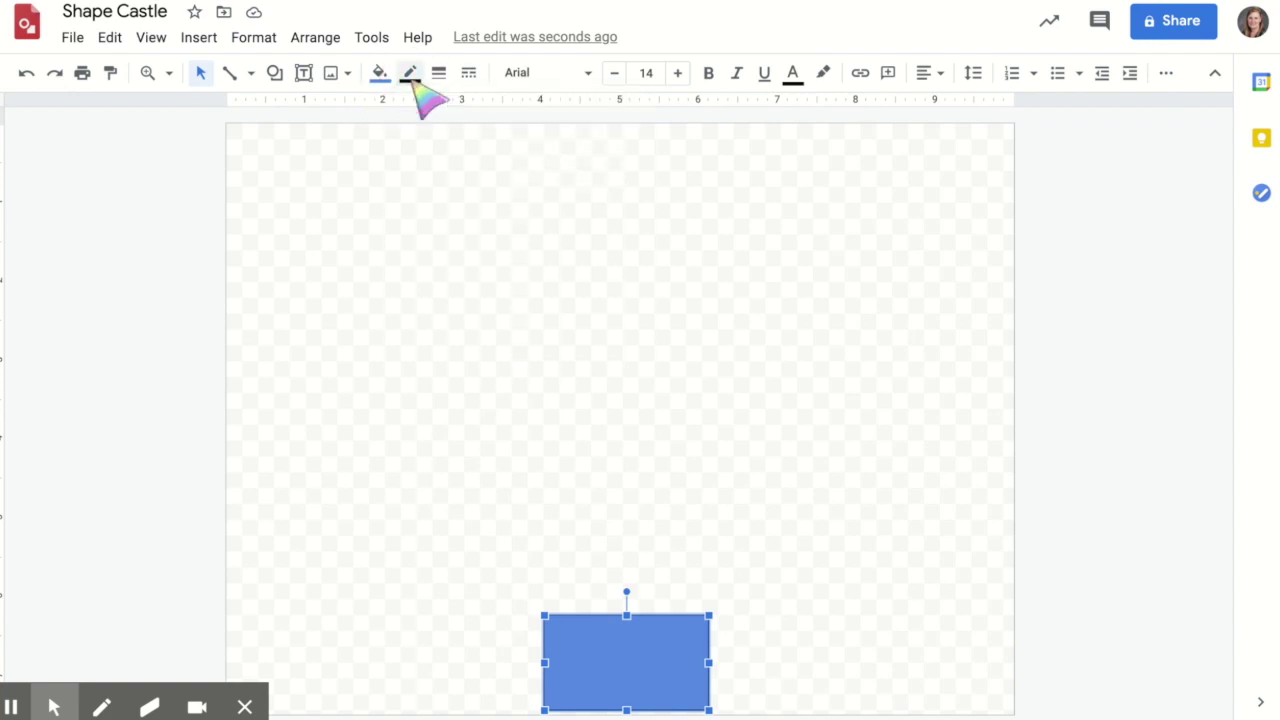
left_click(445, 76)
left_click(477, 204)
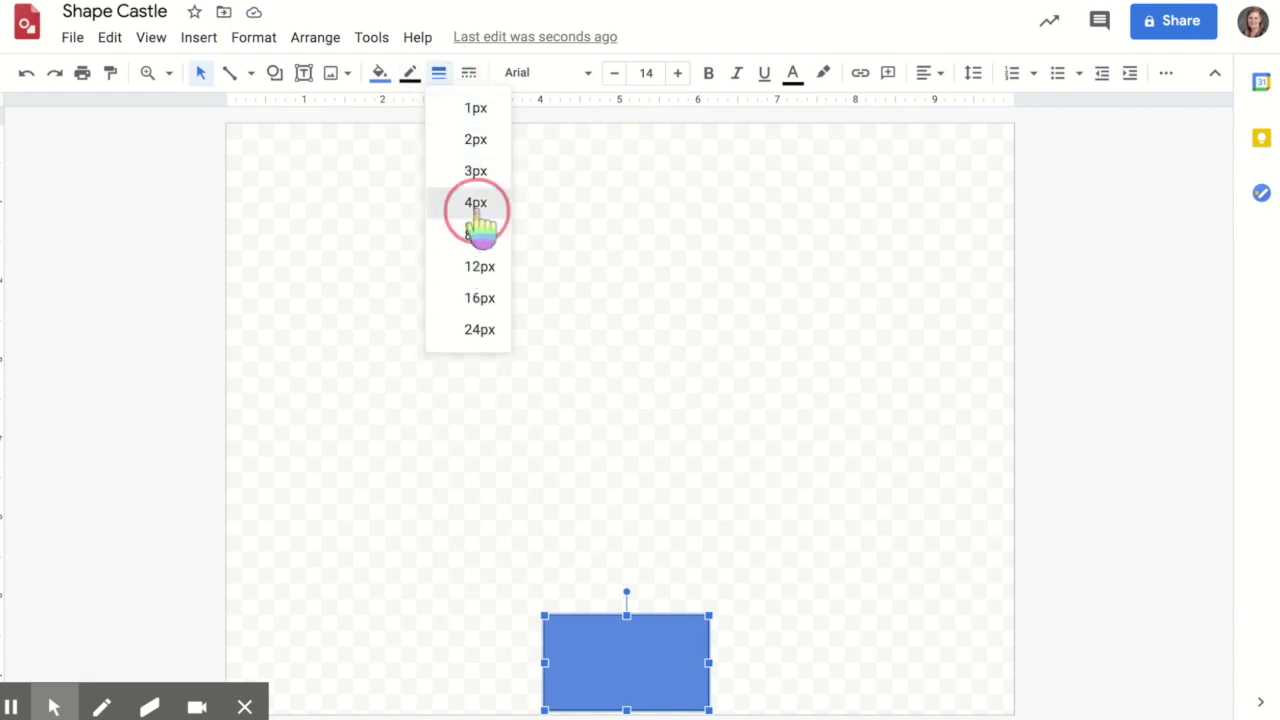
left_click(520, 628)
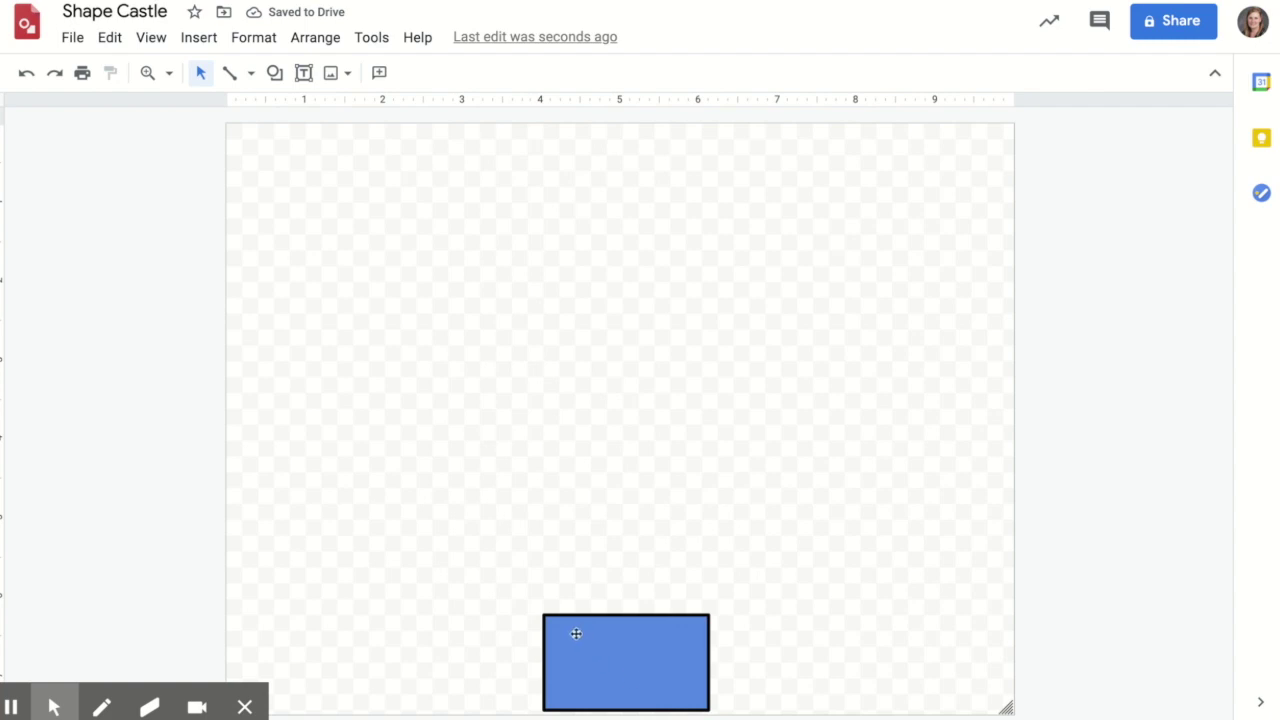
Make the base rectangle's border transparent
left_click(676, 648)
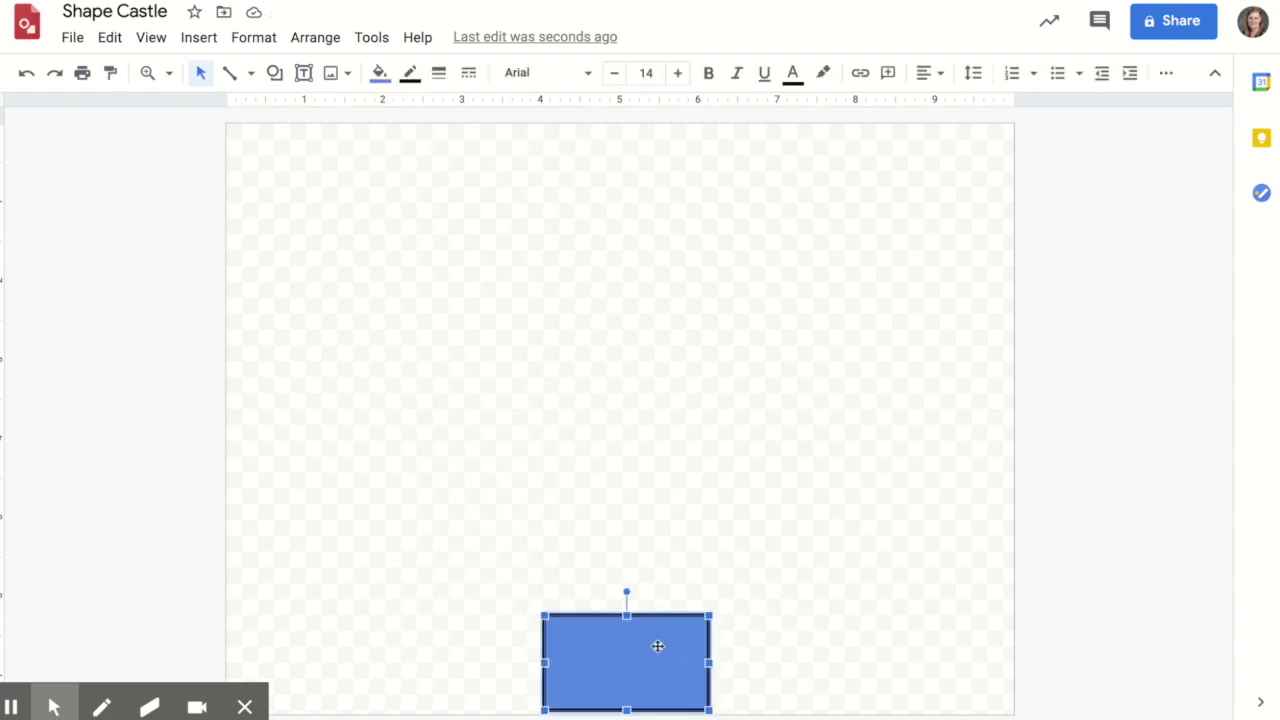
left_click(409, 74)
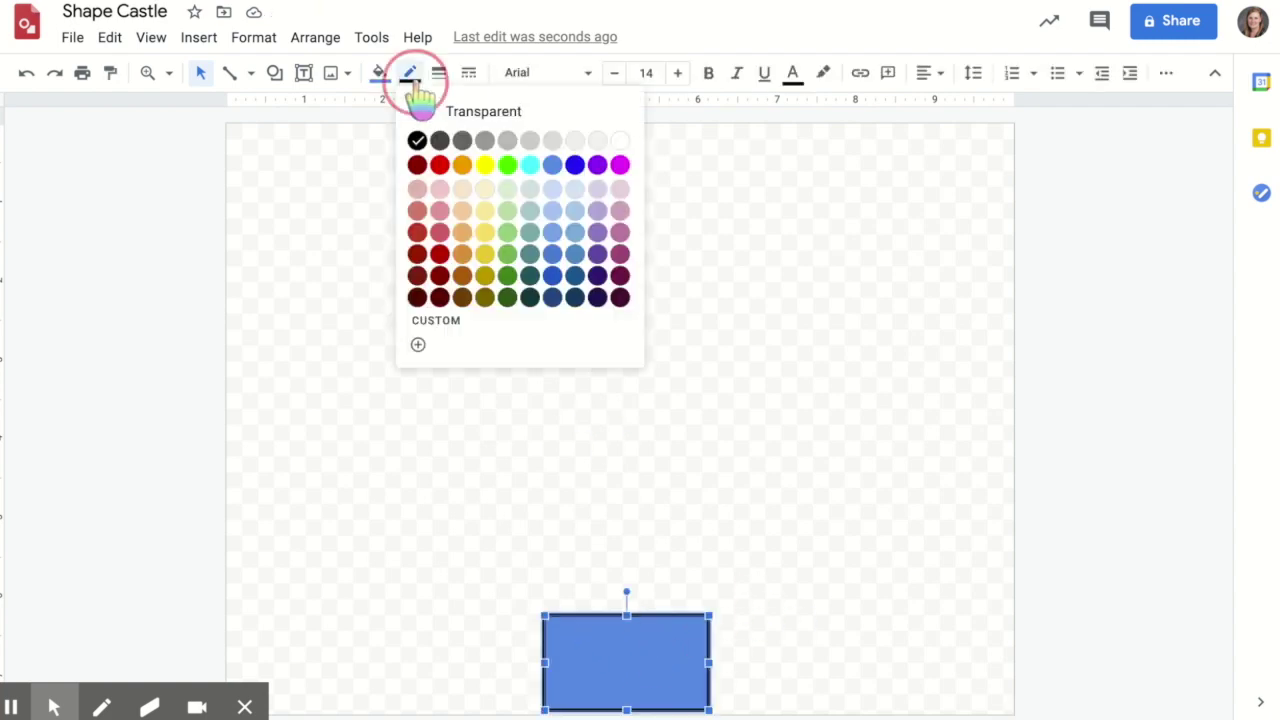
left_click(466, 114)
left_click(466, 343)
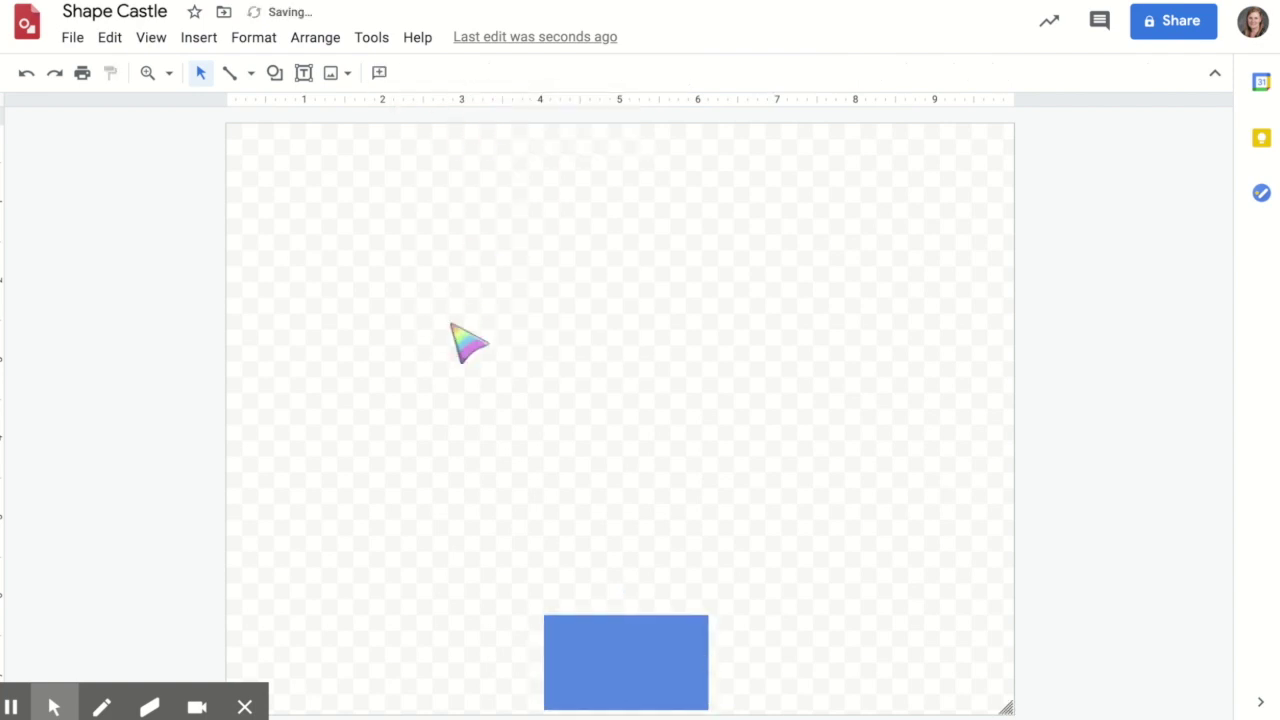
Set the base rectangle's border color back to black
left_click(571, 633)
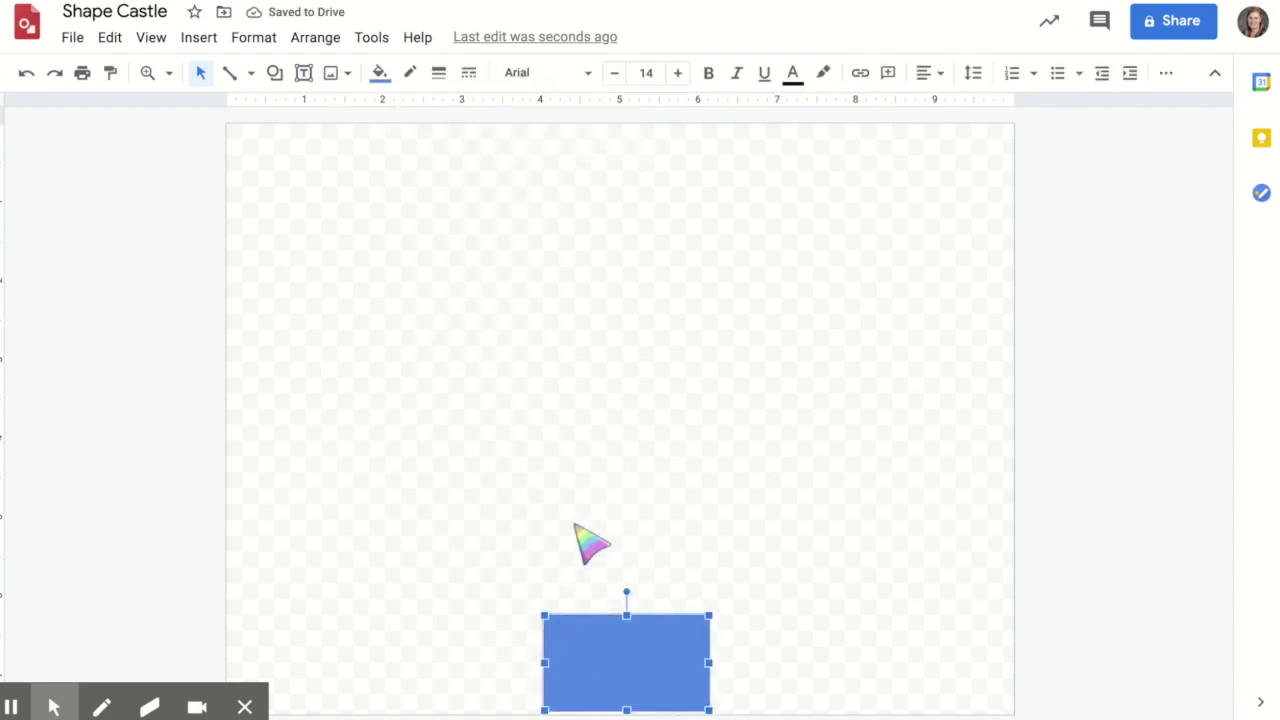
left_click(409, 73)
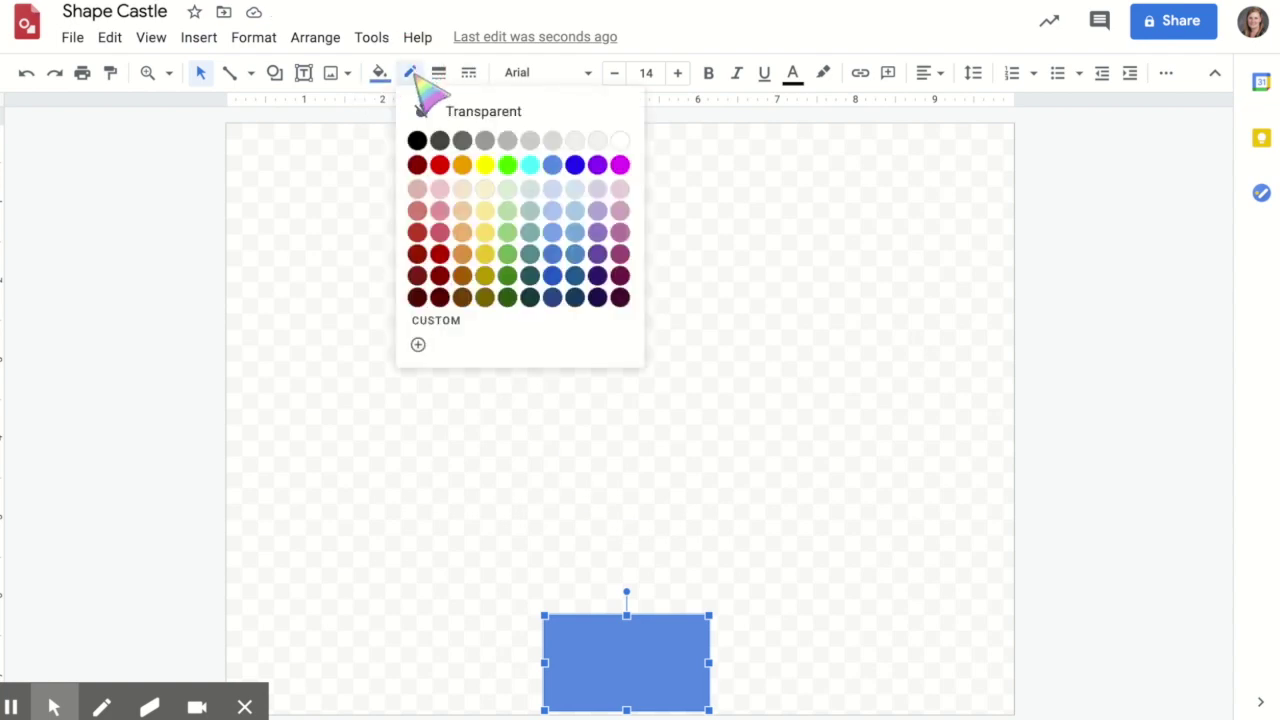
left_click(417, 140)
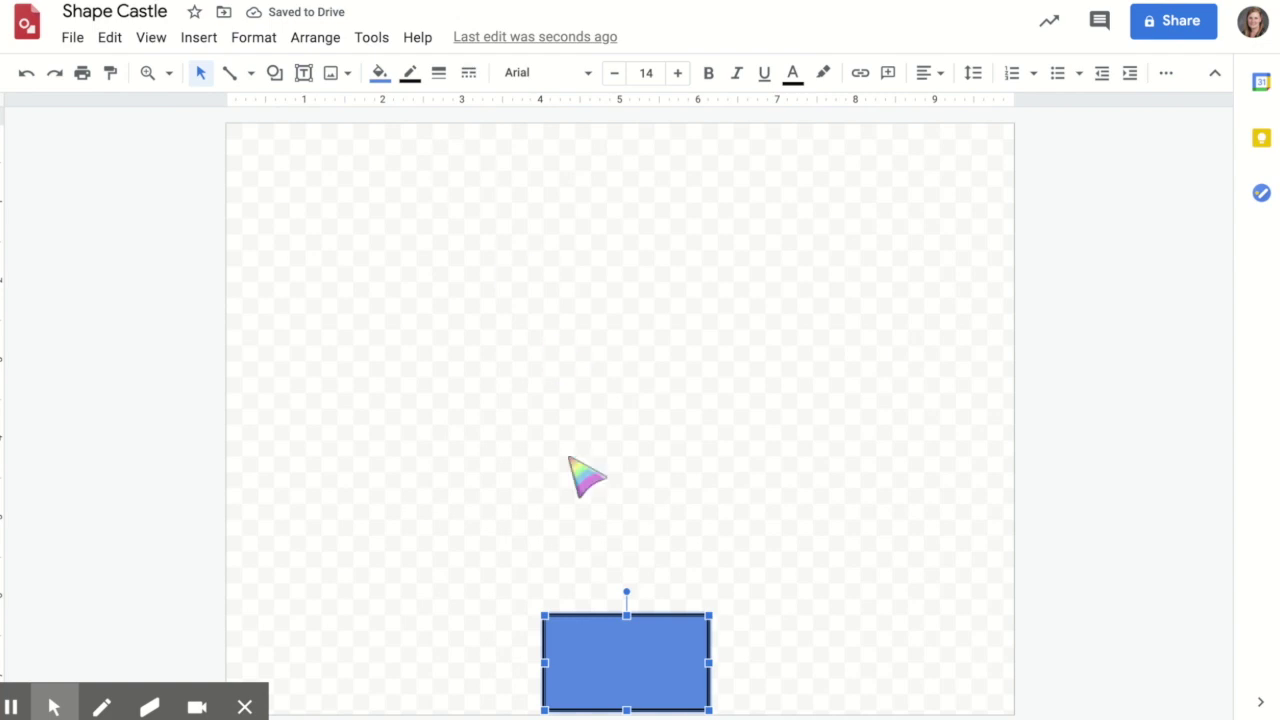
left_click(540, 532)
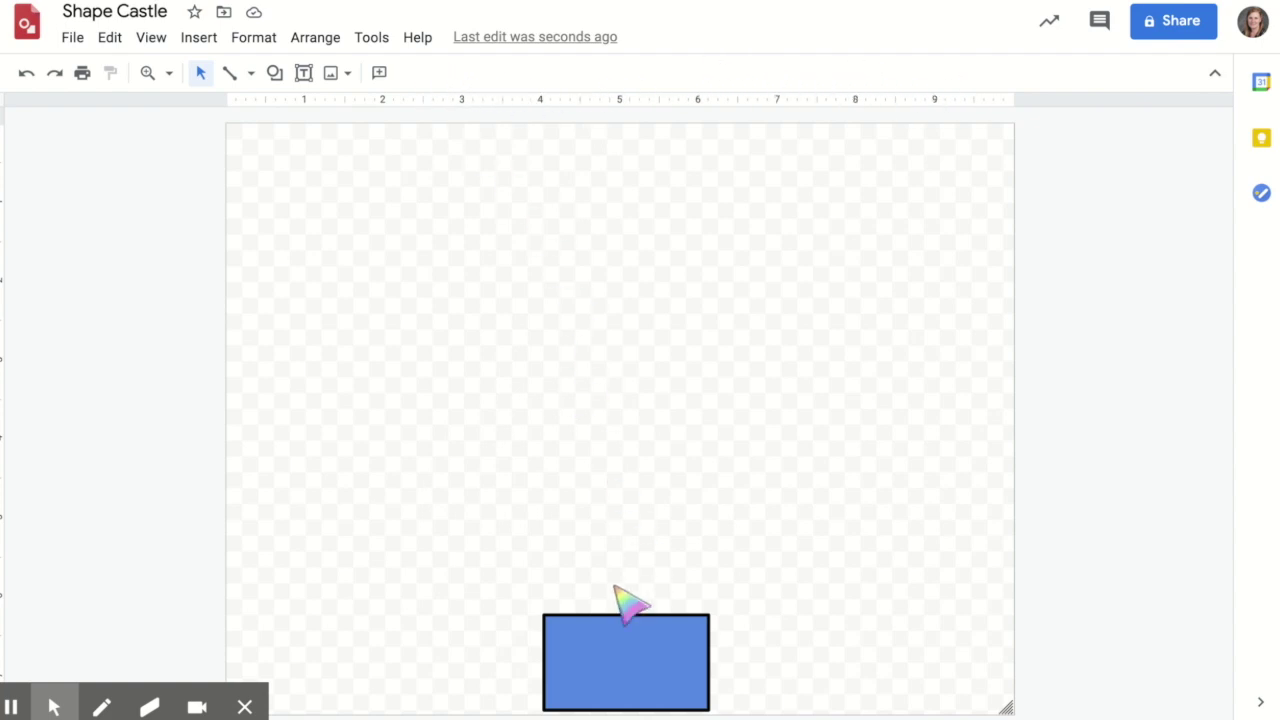
Draw a tall rectangle flush against the base's left side, with bottoms aligned, and fill it with solid blue as a tower
left_click(617, 628)
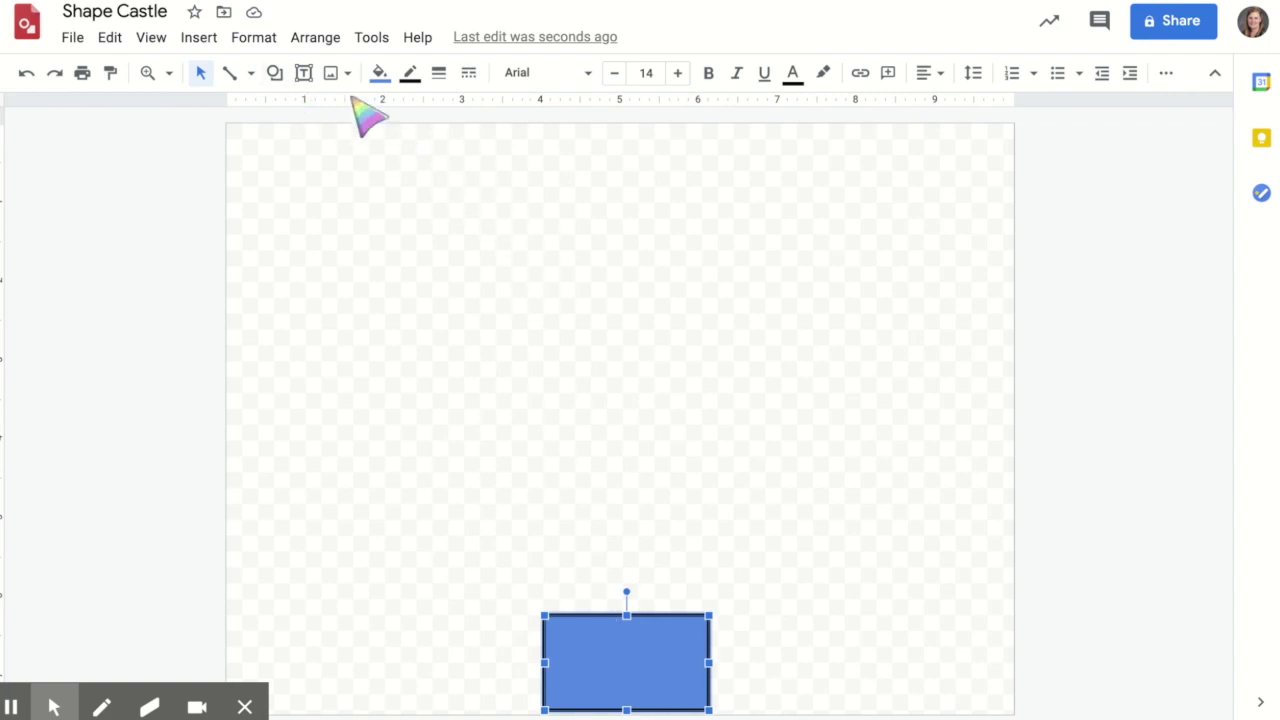
left_click(276, 74)
mouse_move(296, 108)
left_click(436, 115)
left_click_drag(437, 407, 544, 708)
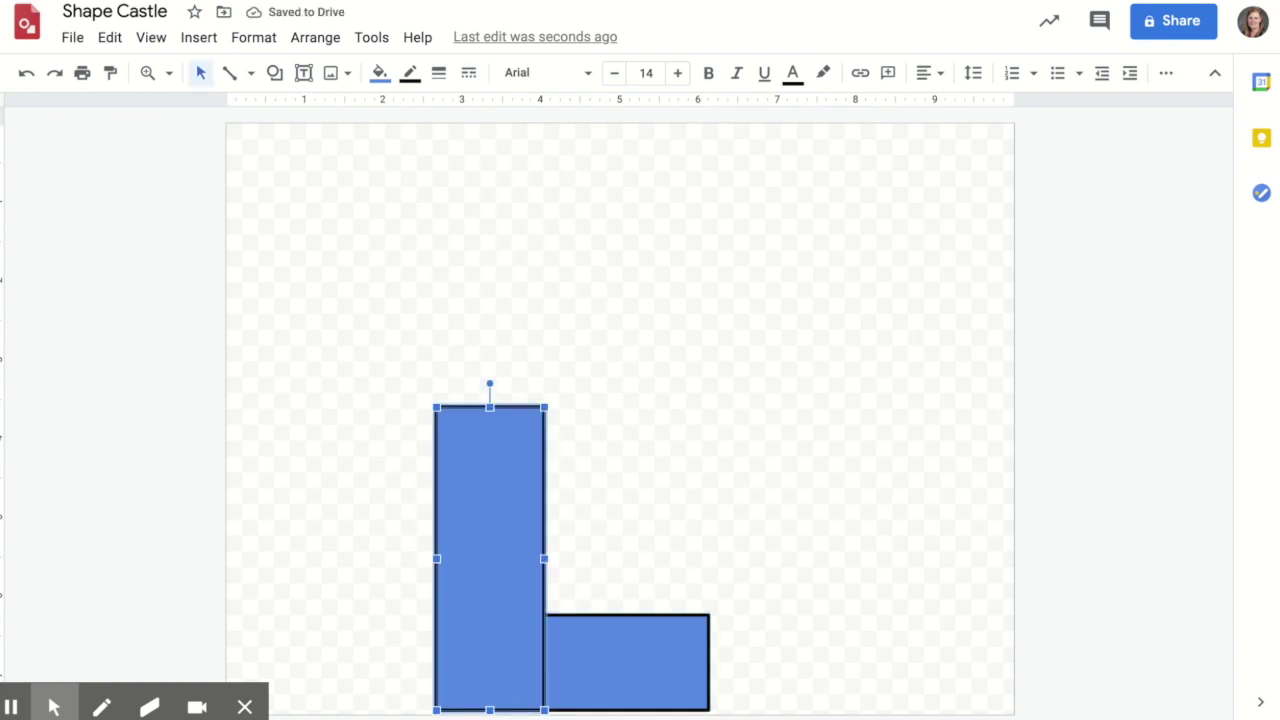
left_click(379, 73)
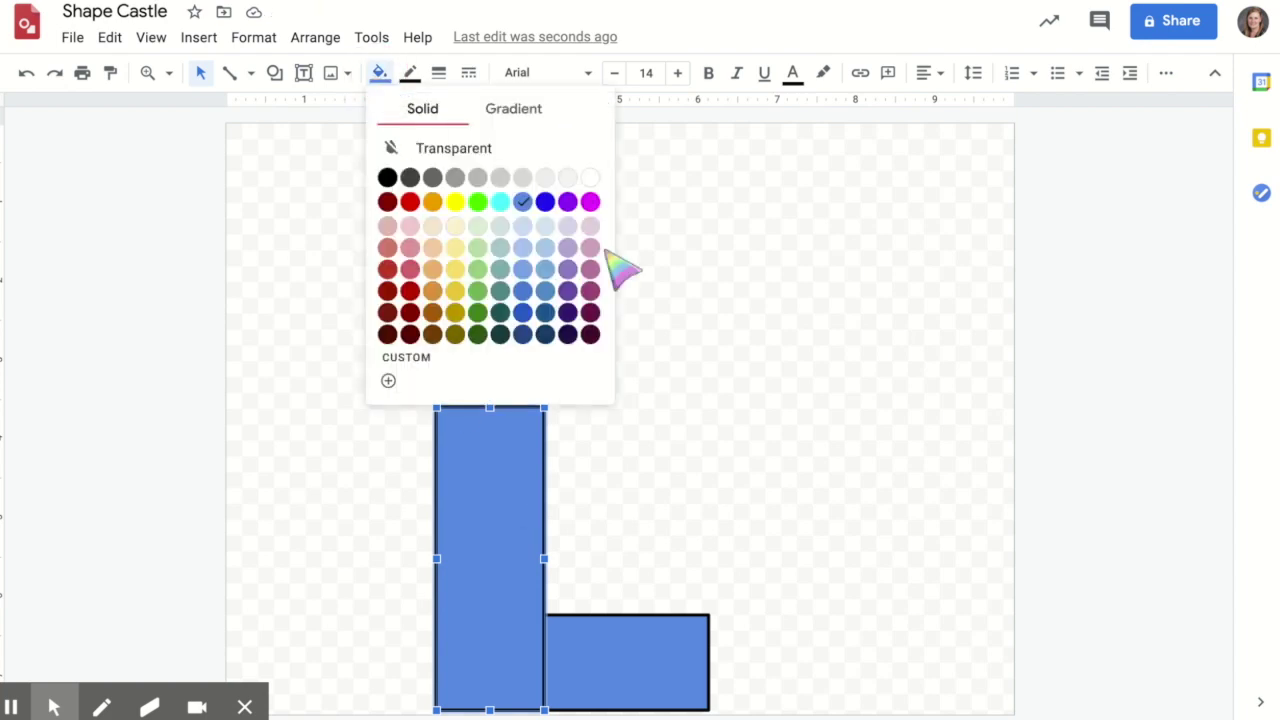
left_click(545, 202)
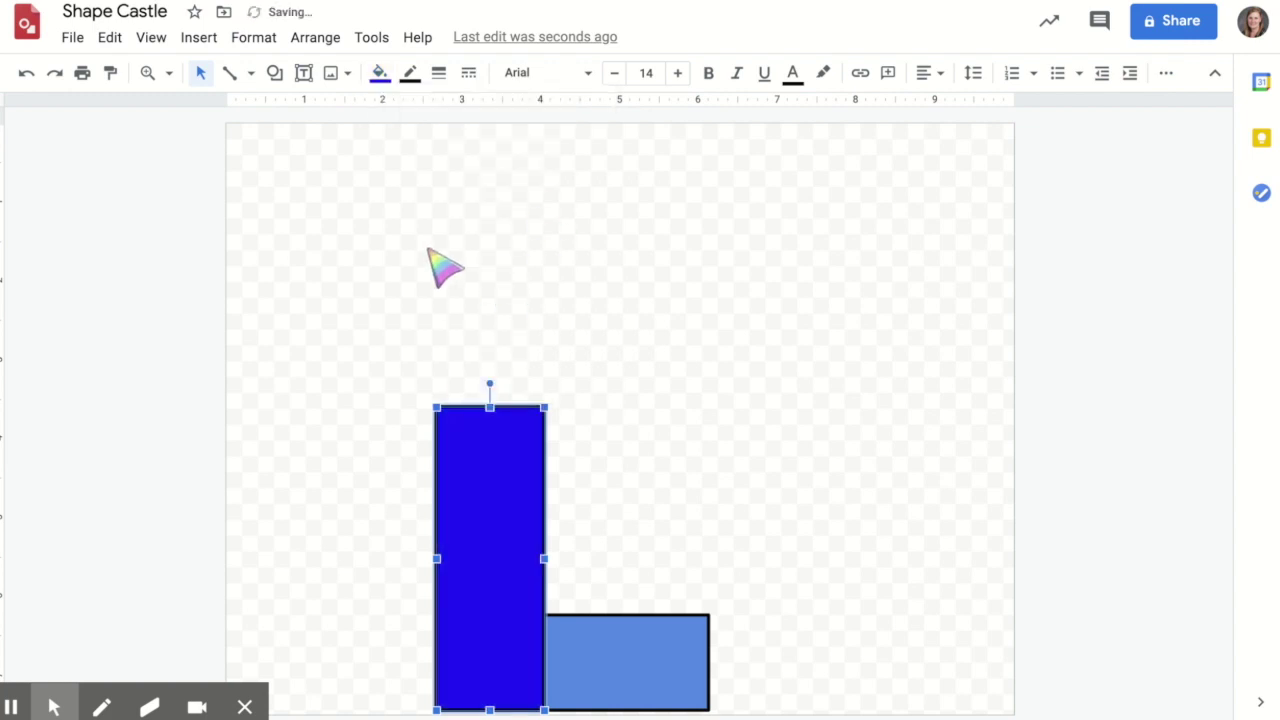
left_click(454, 331)
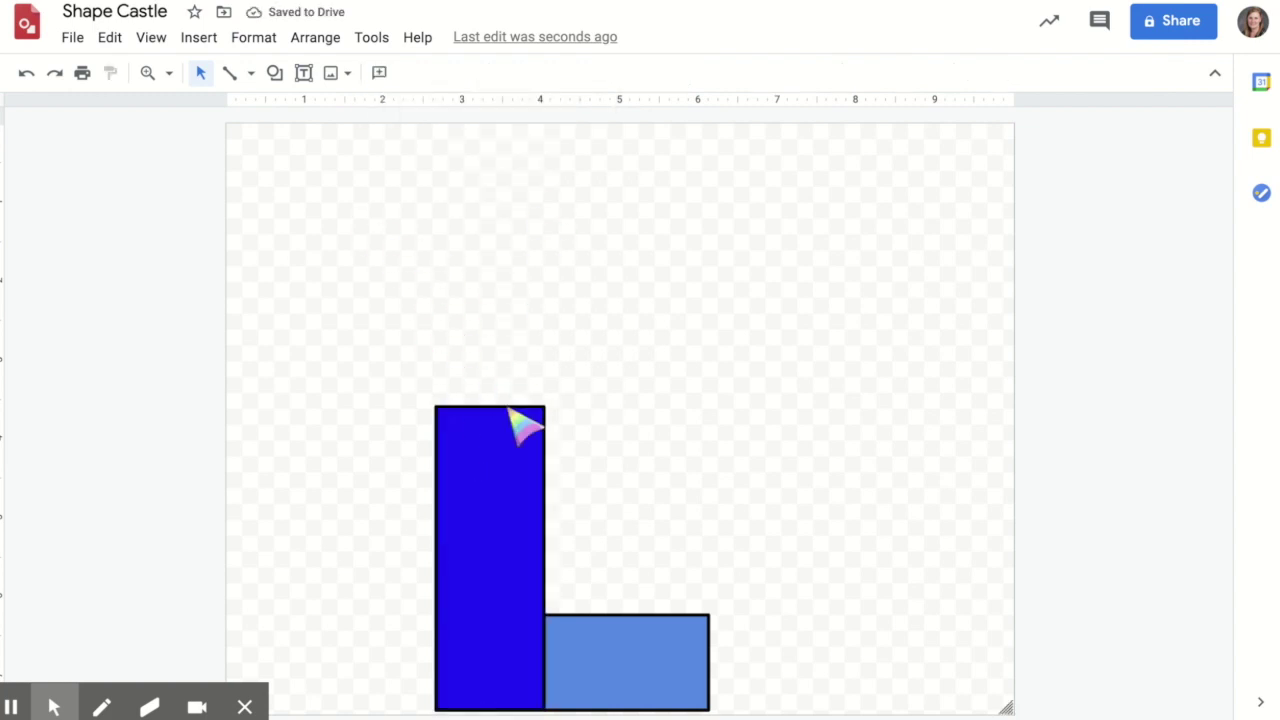
Copy and paste the tall blue tower and place the duplicate flush against the base's right side, level with the original
left_click(505, 553)
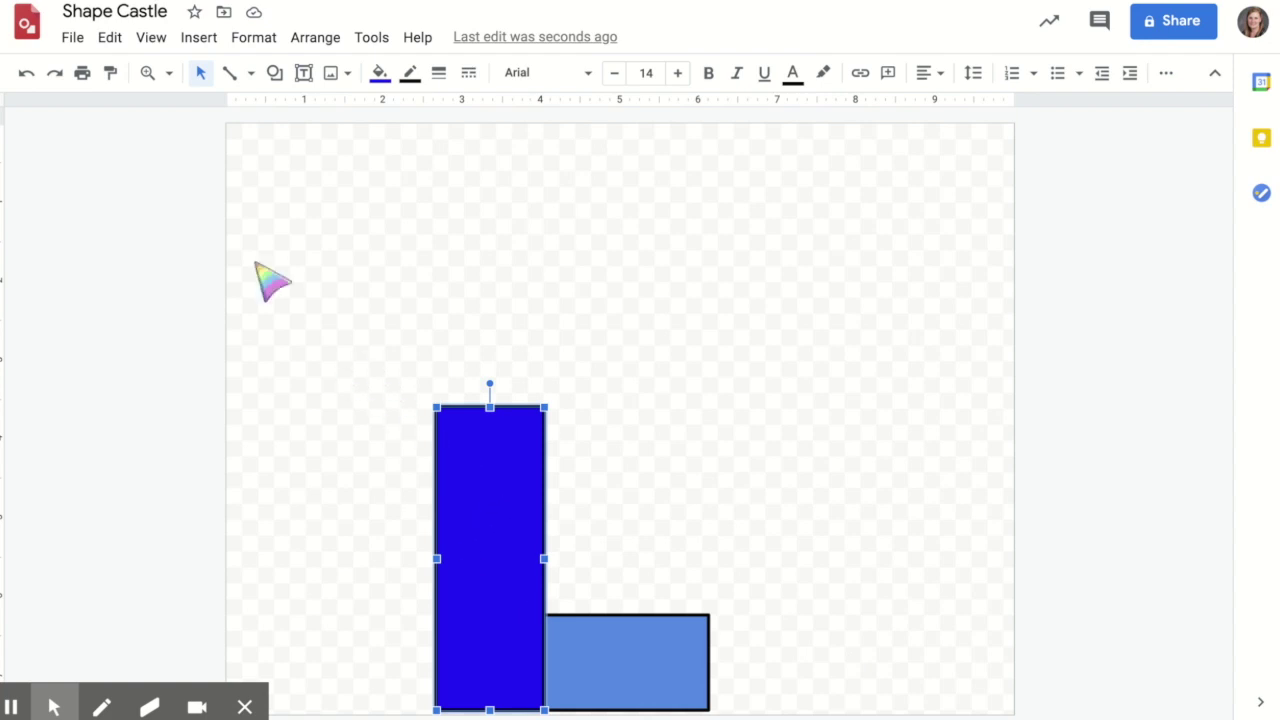
left_click(109, 40)
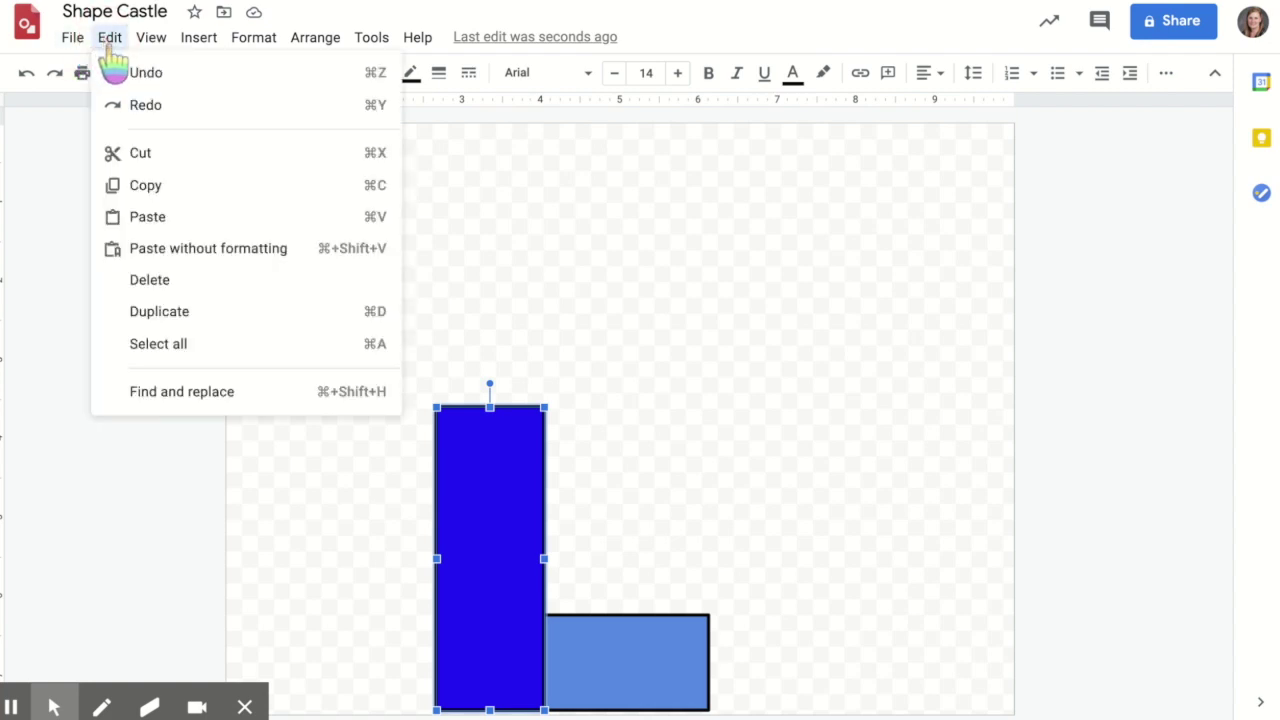
left_click(141, 187)
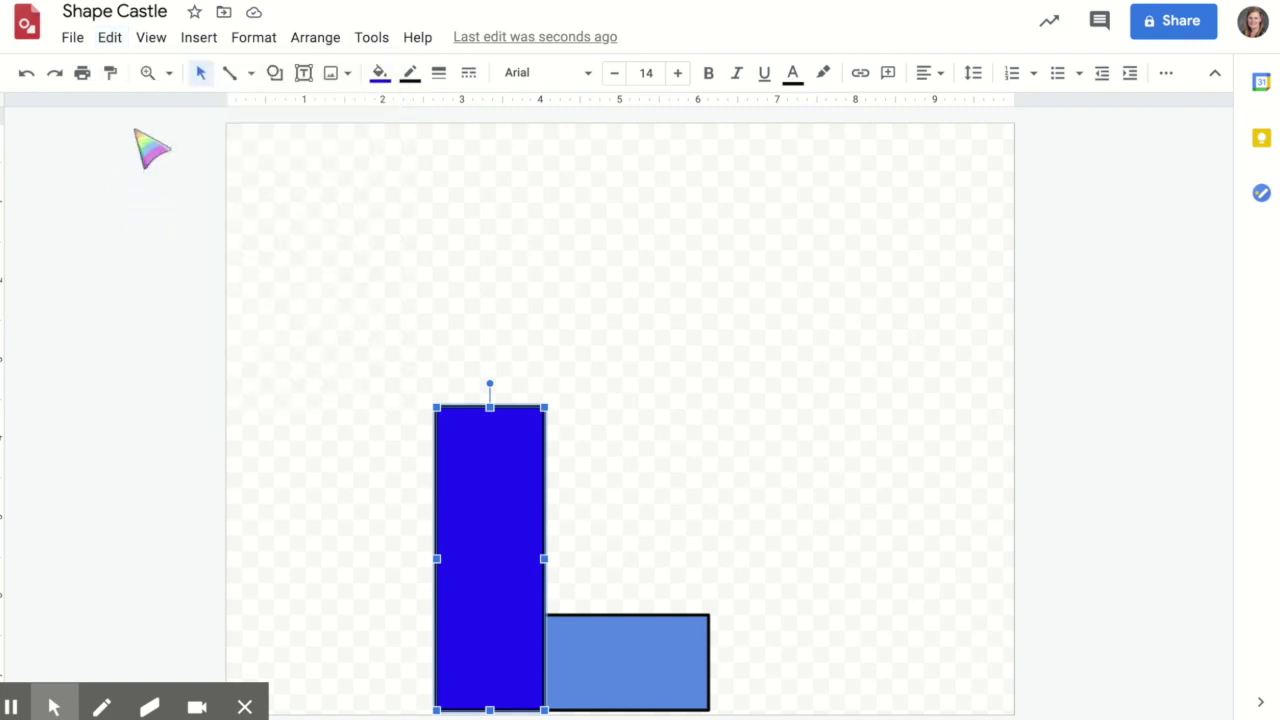
left_click(116, 40)
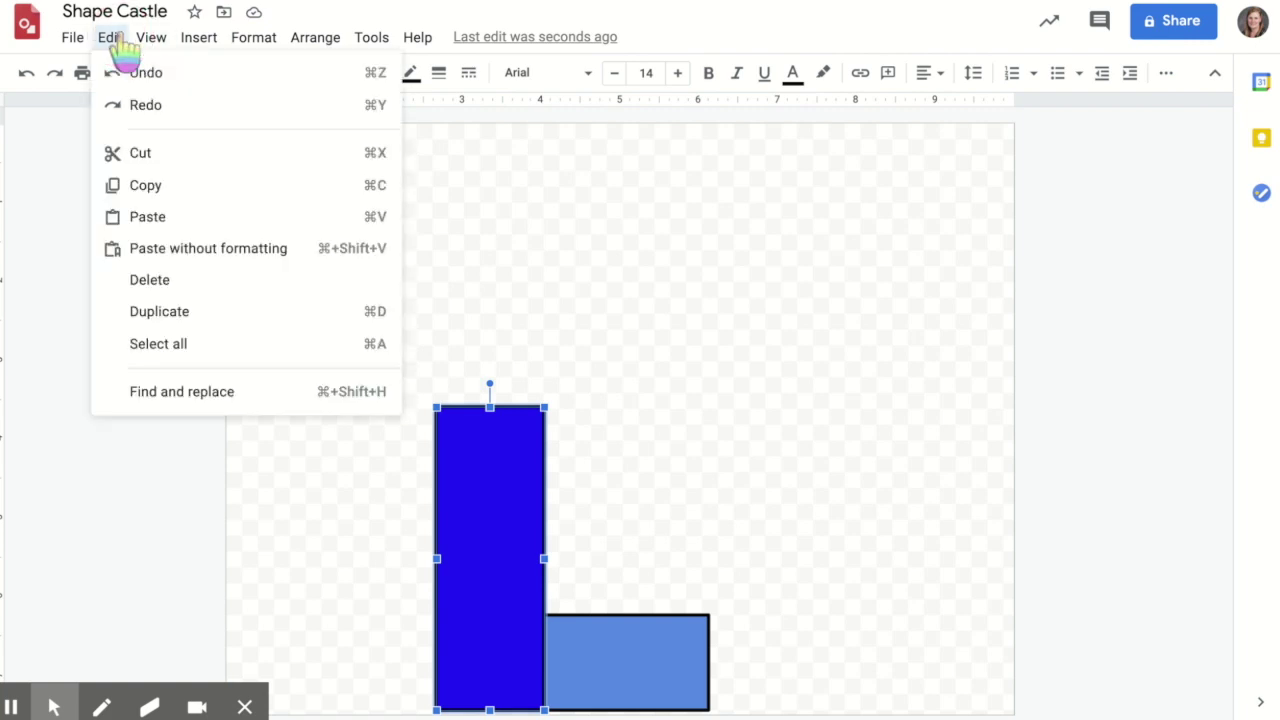
left_click(138, 216)
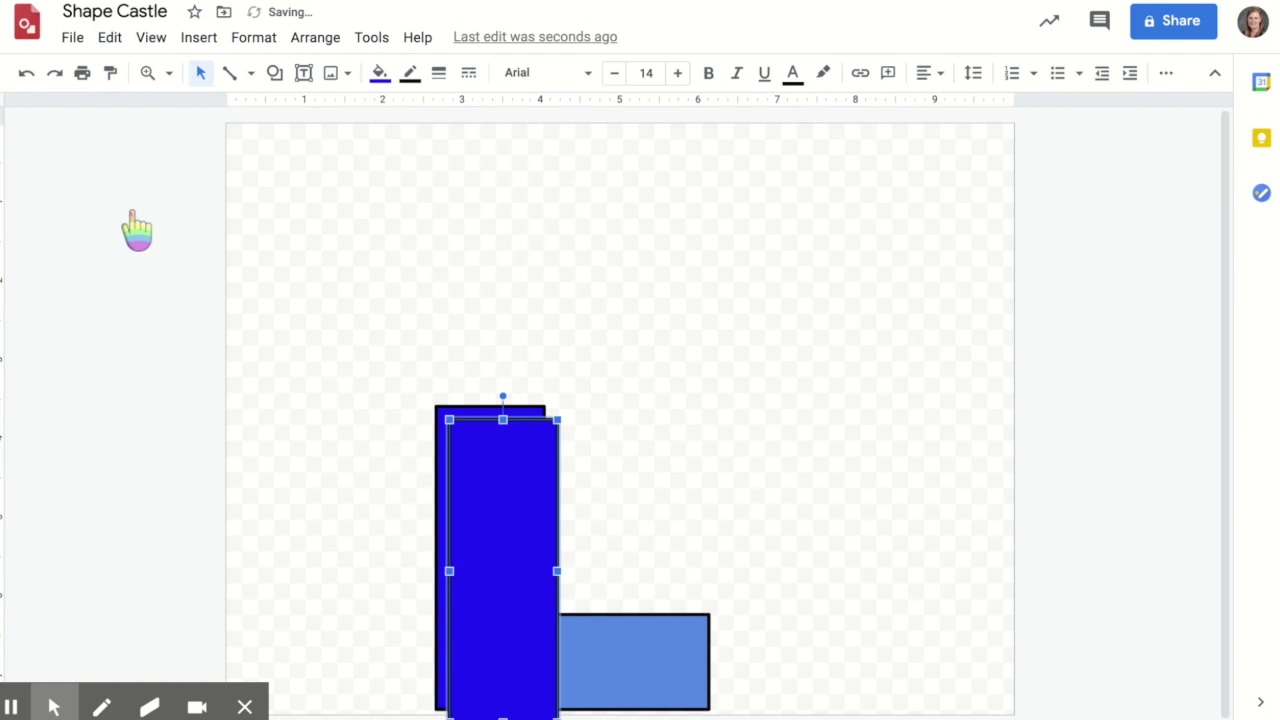
left_click_drag(494, 531, 757, 520)
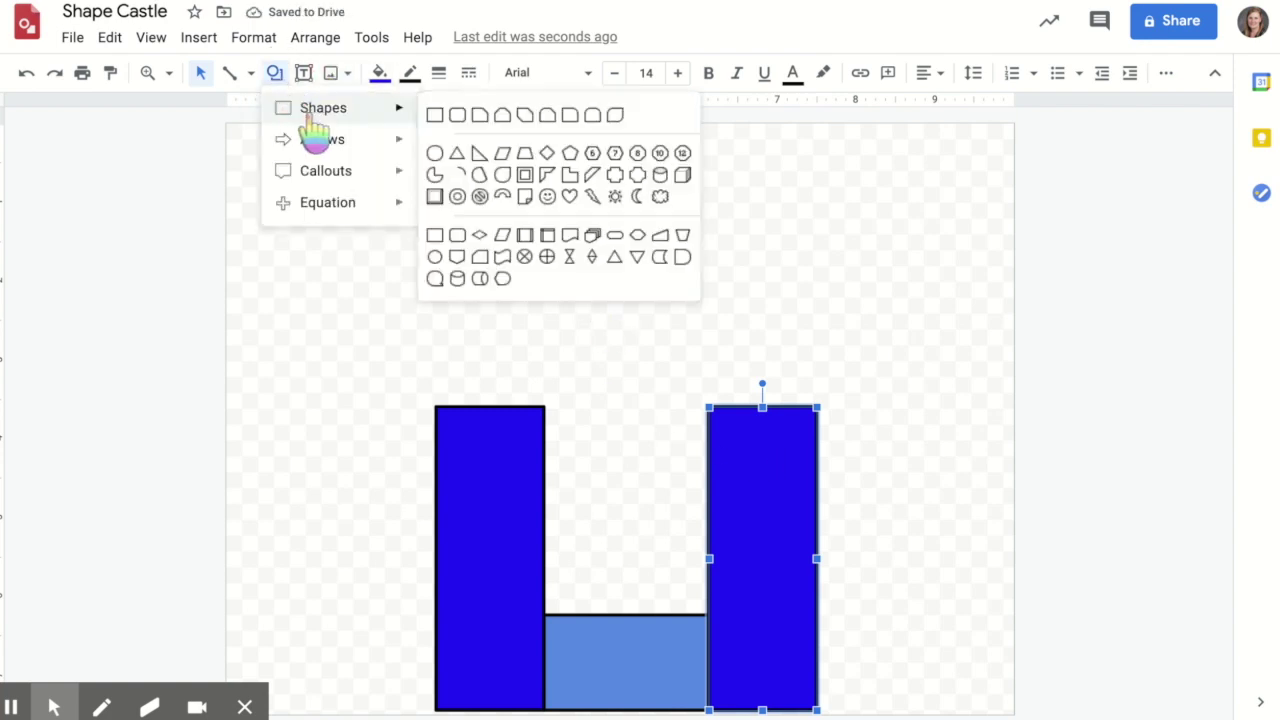
Draw a triangle on top of the base rectangle, spanning the gap between the two towers, and fill it with magenta
mouse_move(340, 115)
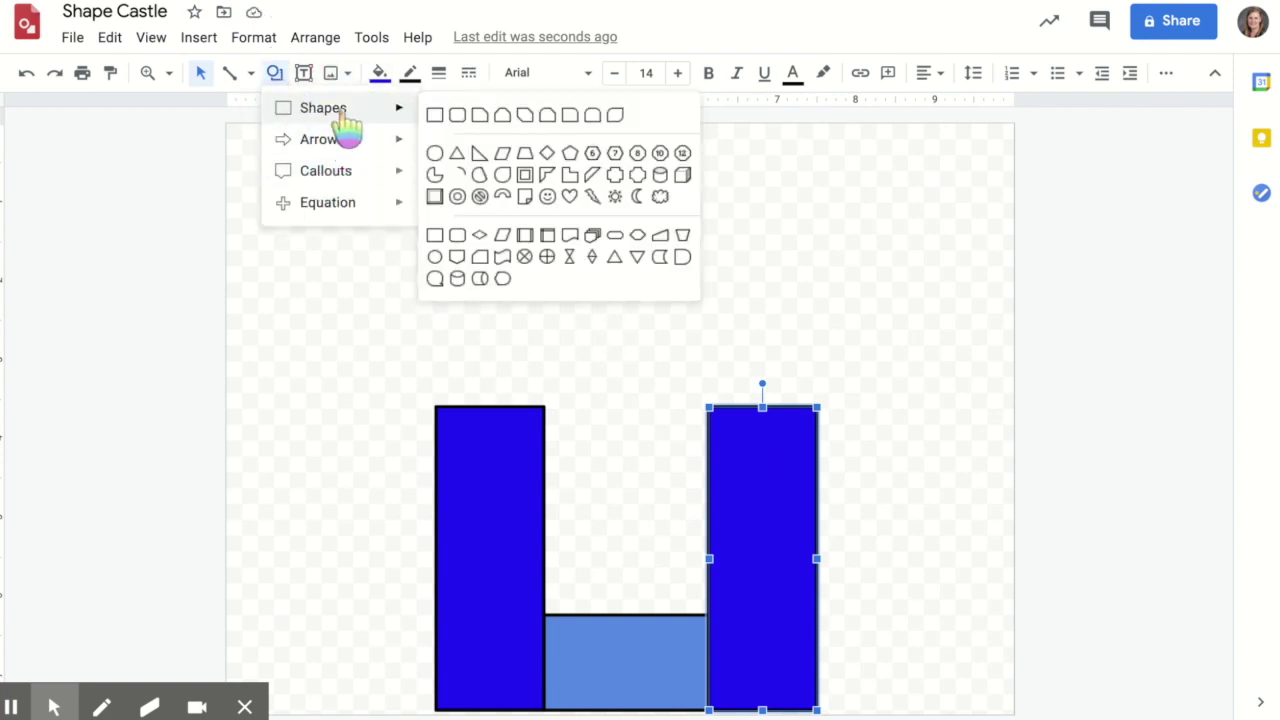
left_click(456, 153)
left_click_drag(546, 612, 709, 494)
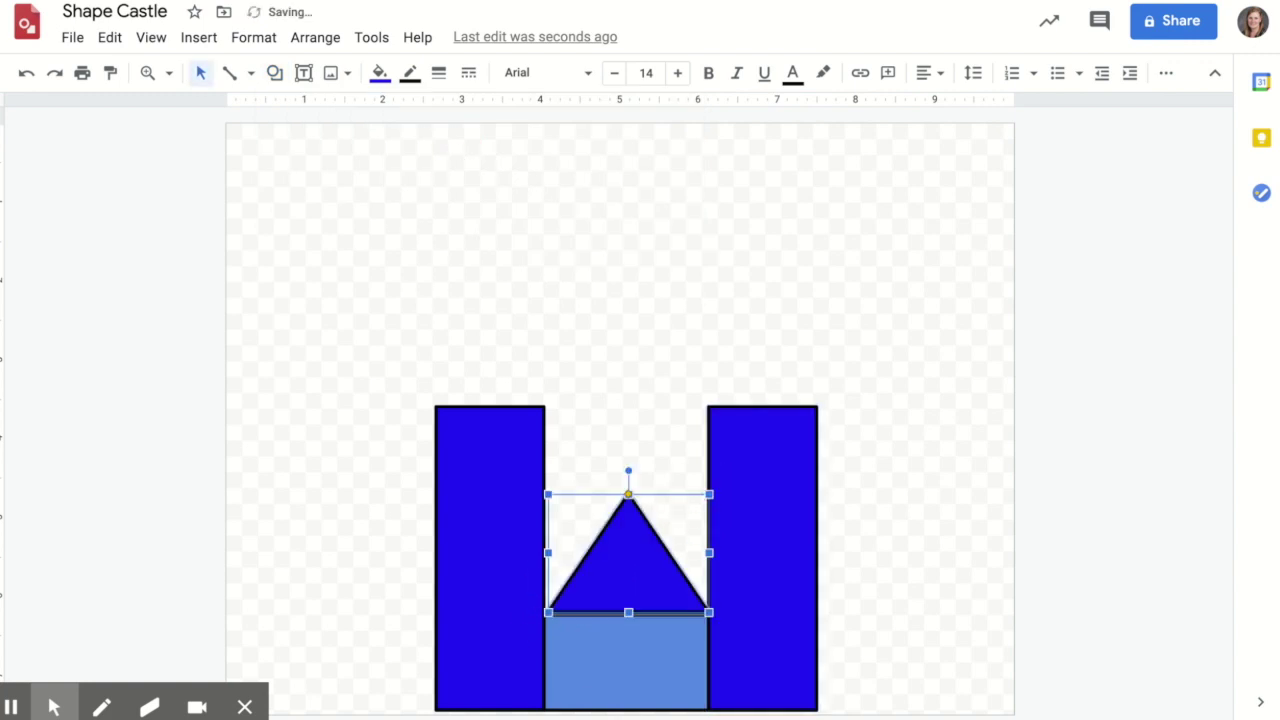
left_click(380, 73)
left_click(590, 202)
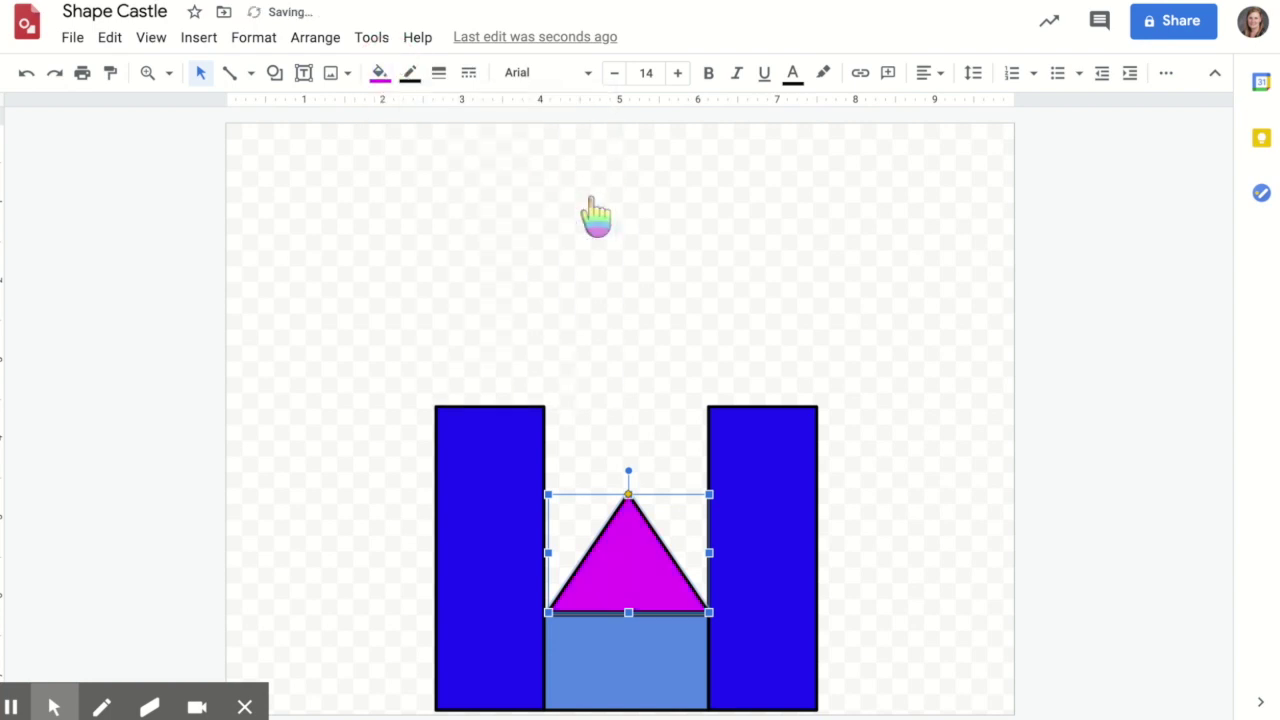
left_click(591, 434)
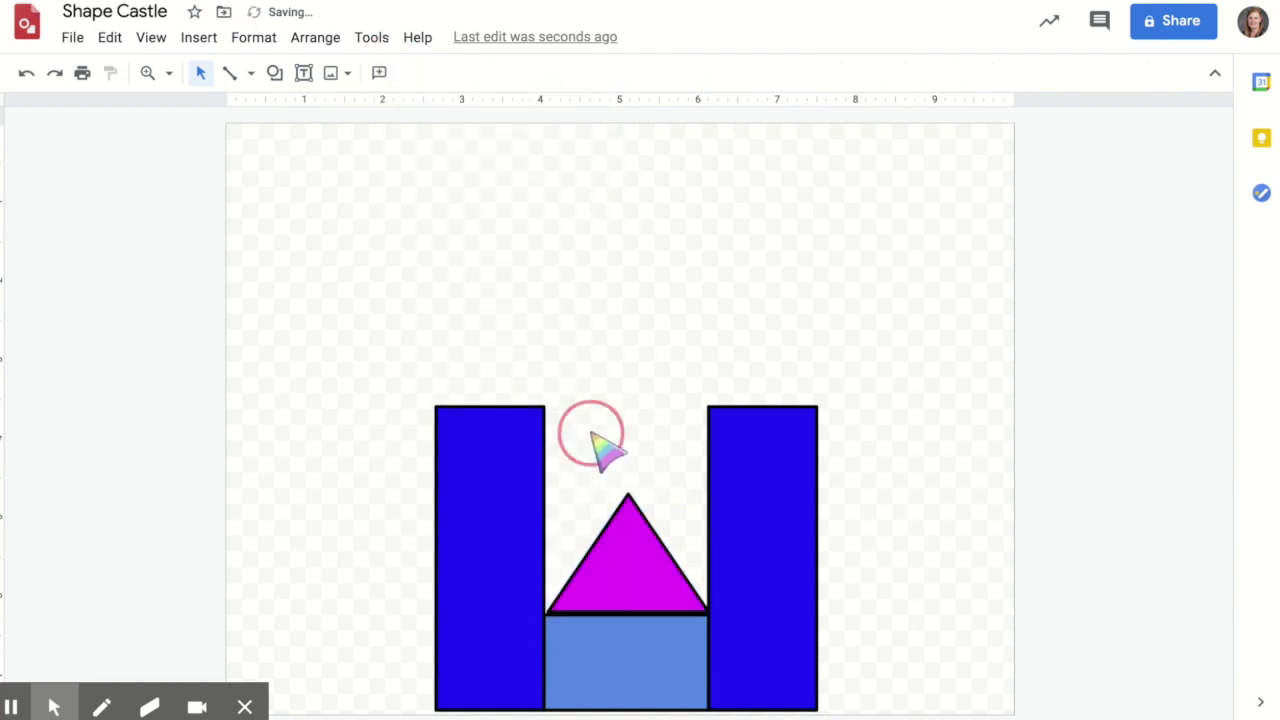
Widen the magenta triangle slightly to the left so its edge meets the left tower
left_click(623, 565)
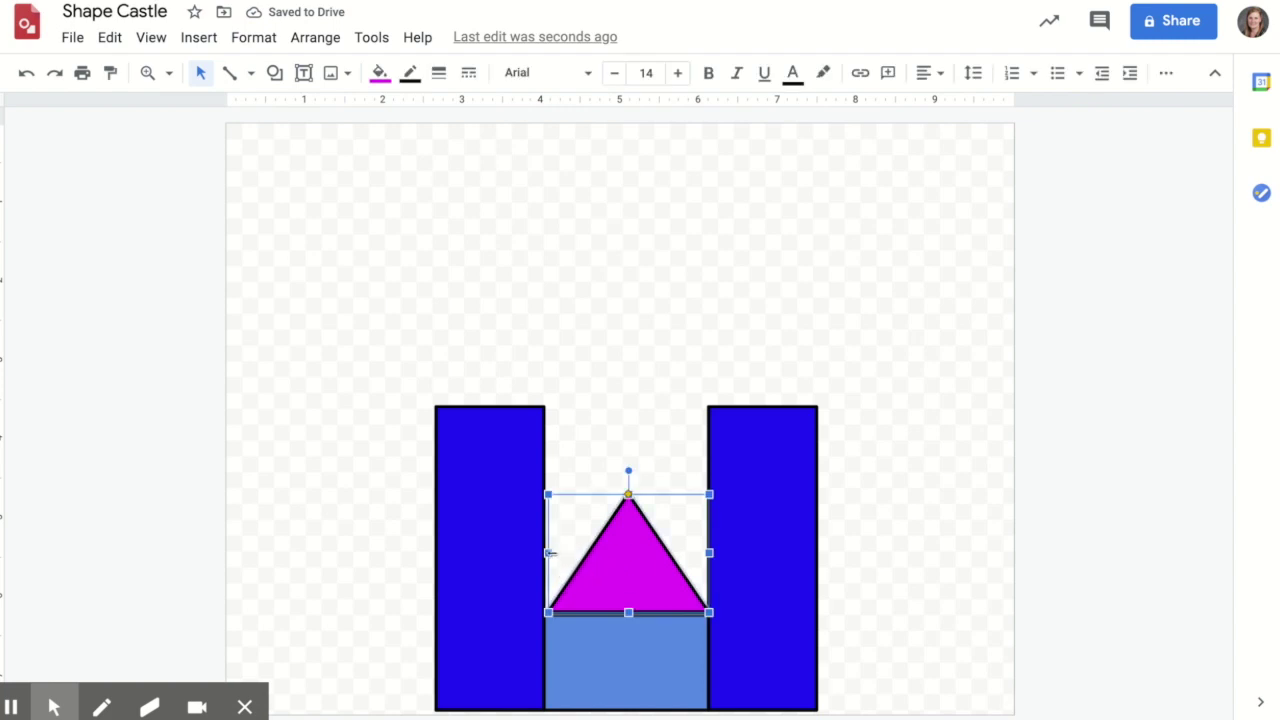
left_click_drag(548, 552, 544, 552)
left_click(632, 367)
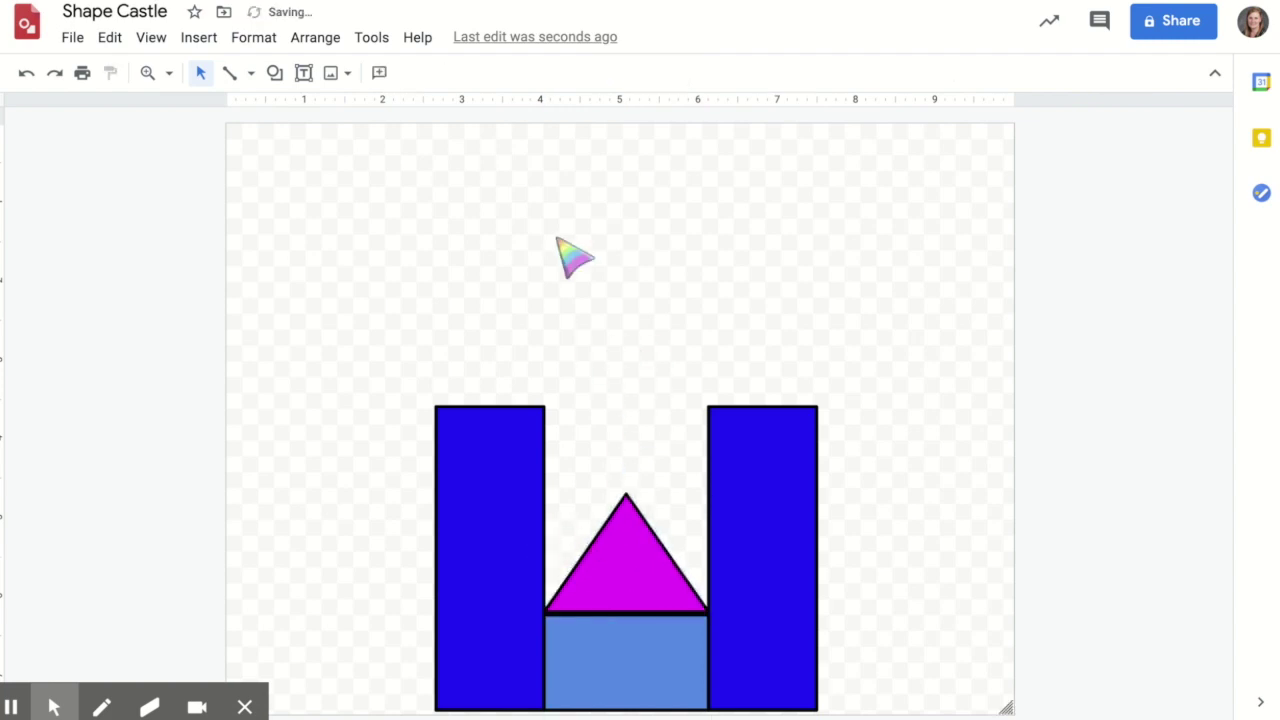
Draw a multiplication-sign shape over the light blue base rectangle, widen it across the base, and fill it with black
left_click(274, 72)
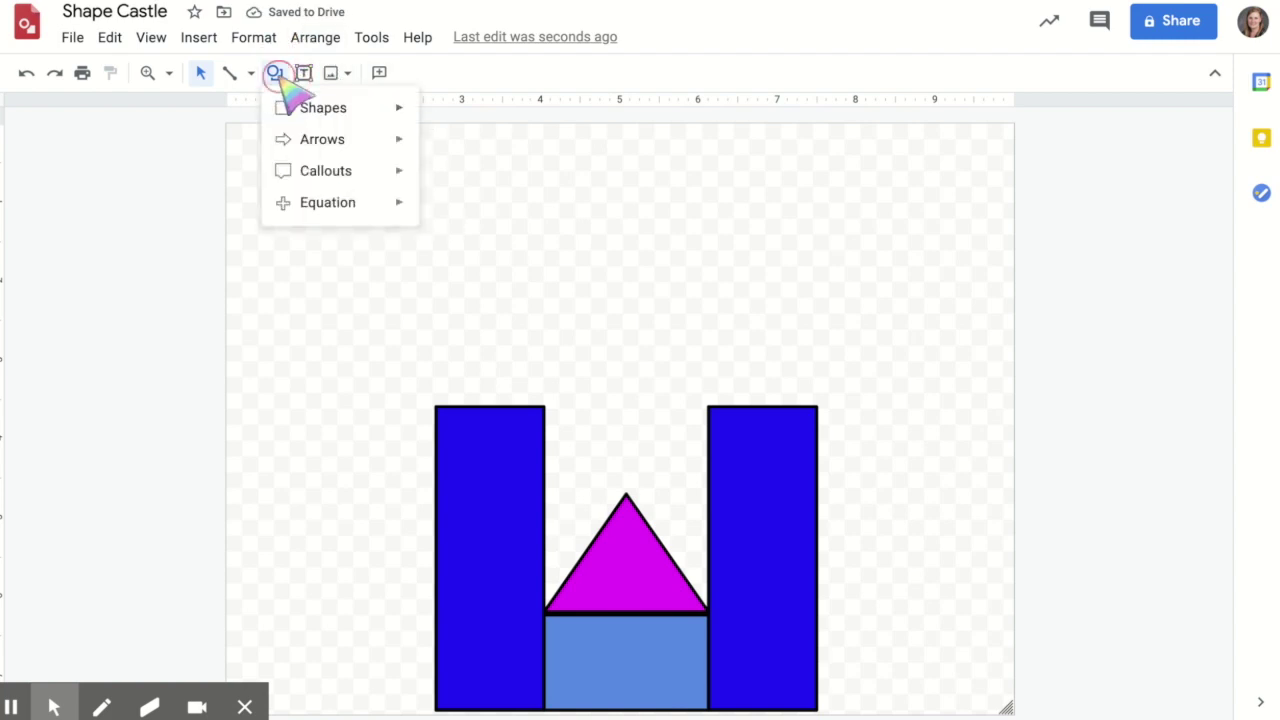
mouse_move(309, 139)
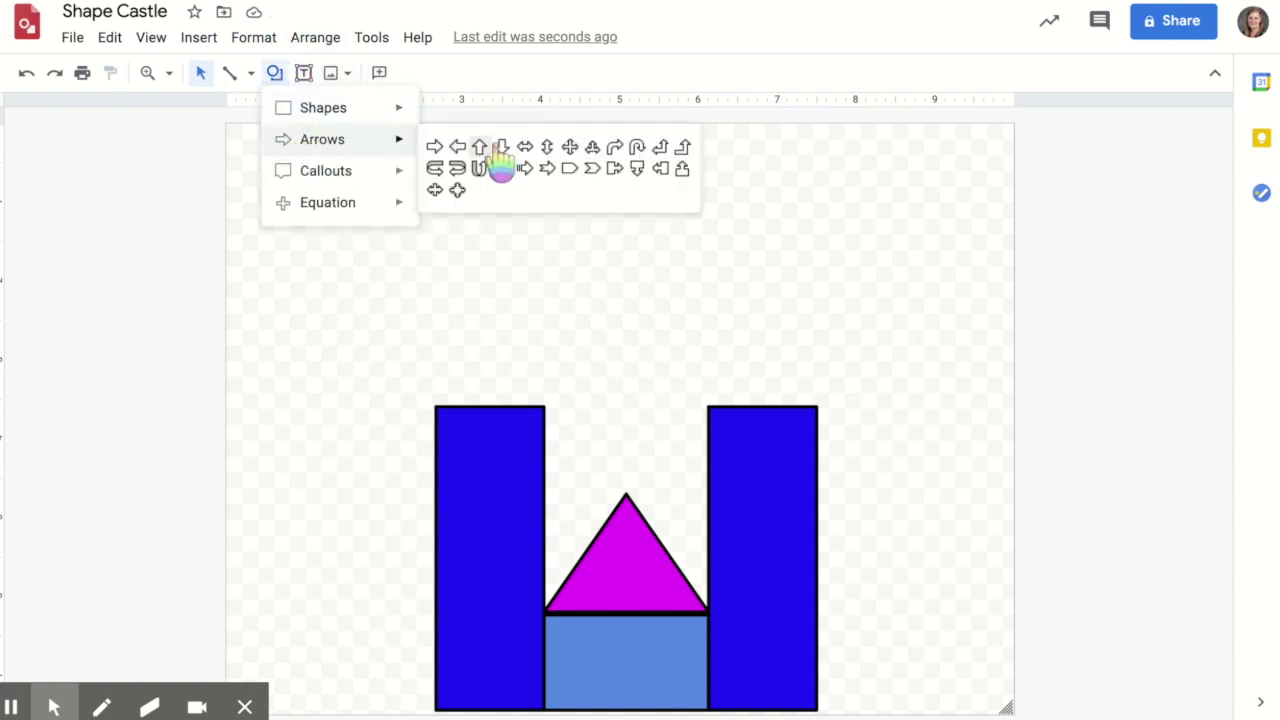
mouse_move(353, 172)
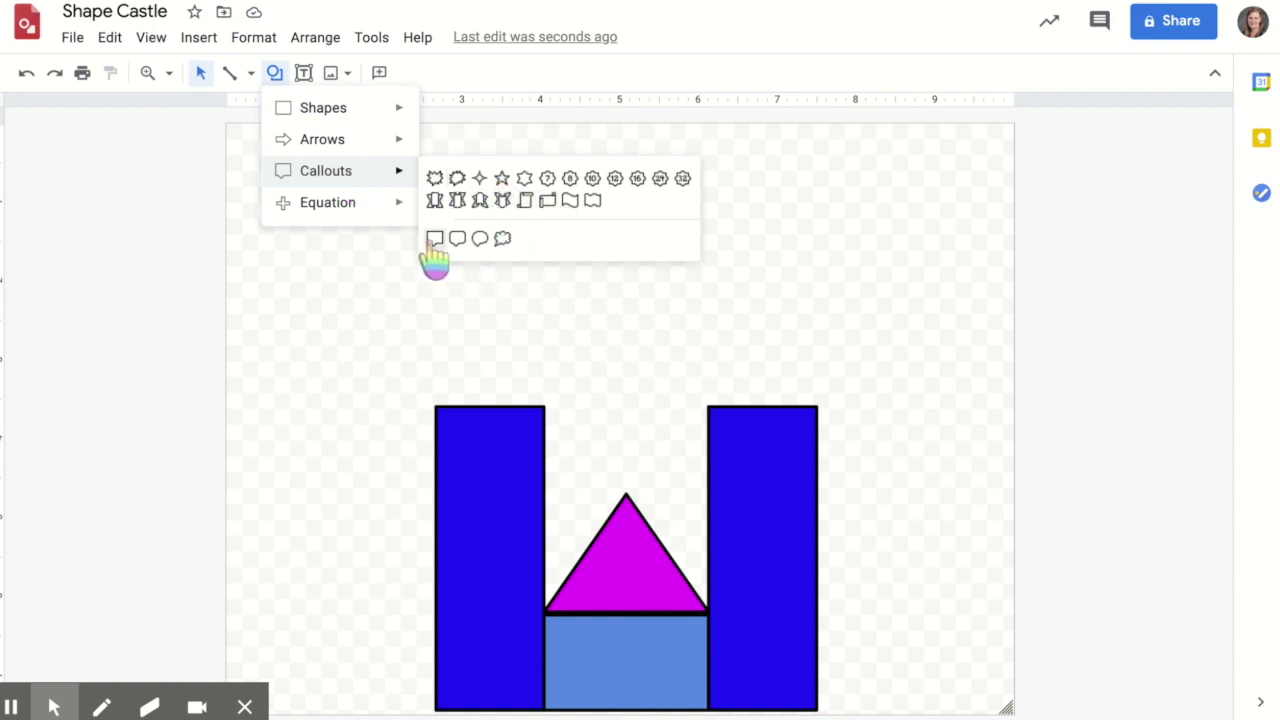
mouse_move(360, 212)
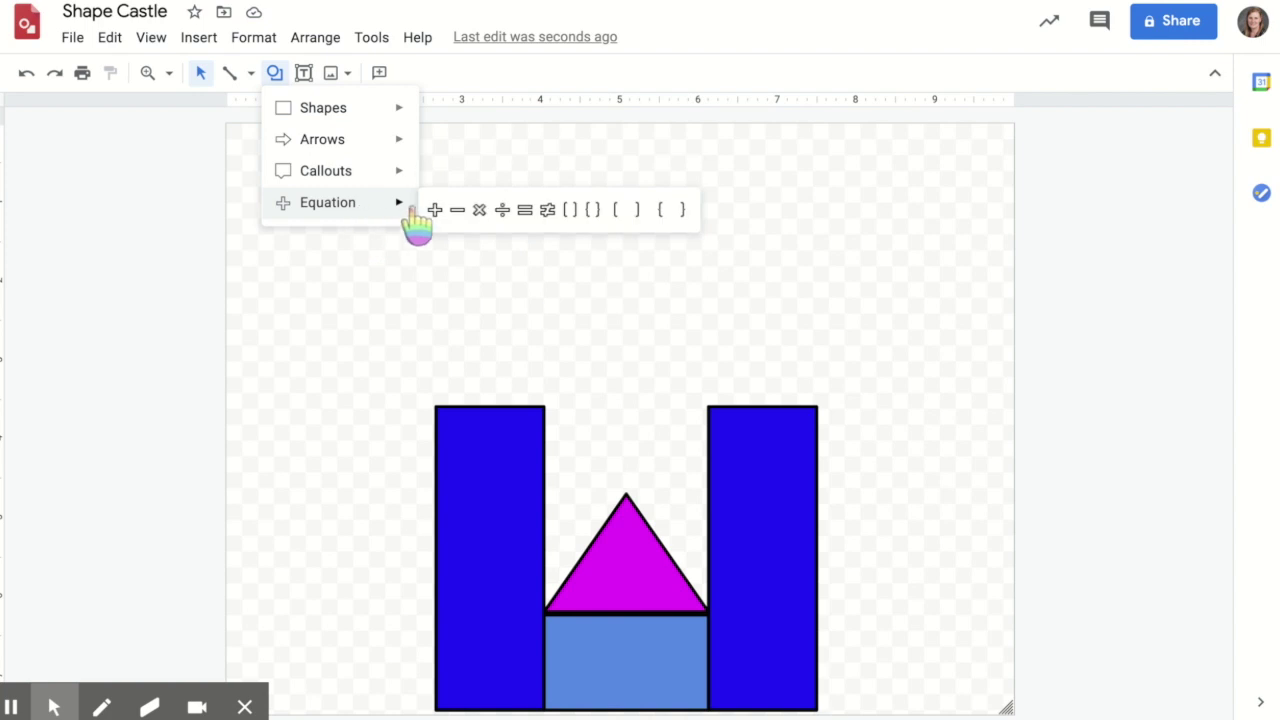
left_click(486, 212)
left_click_drag(552, 621, 716, 709)
left_click_drag(549, 620, 527, 612)
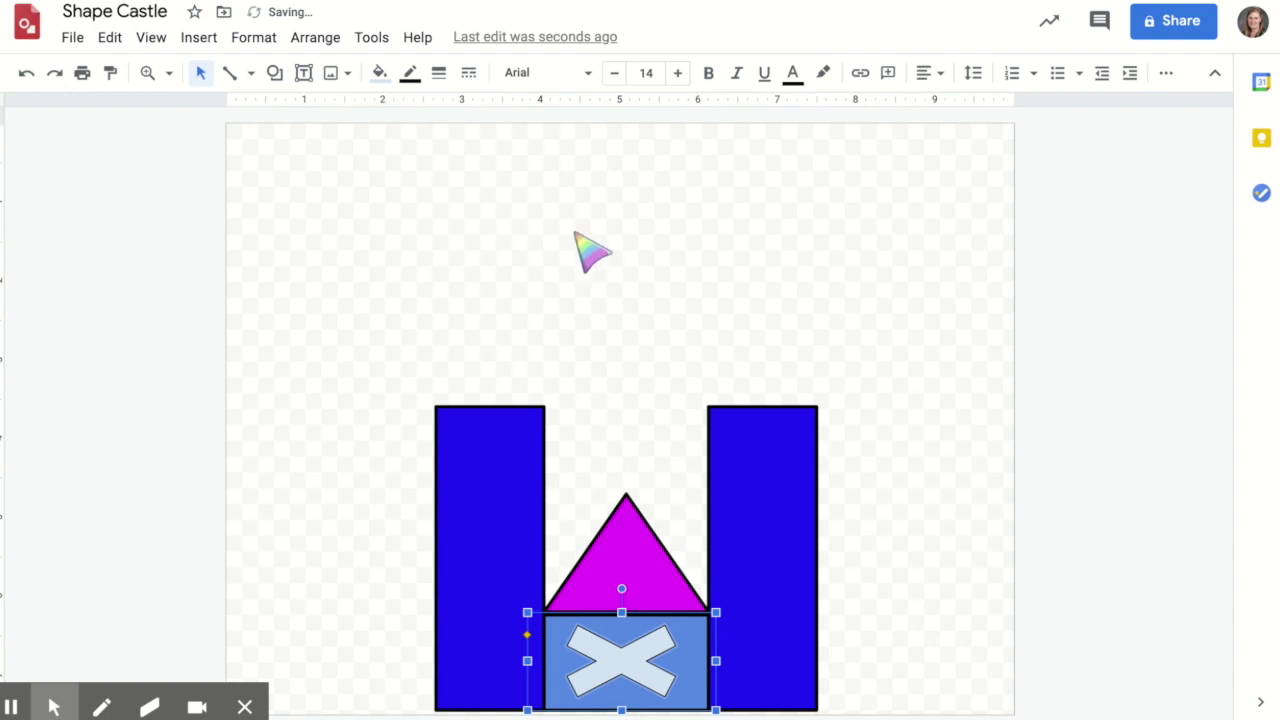
left_click_drag(716, 612, 728, 612)
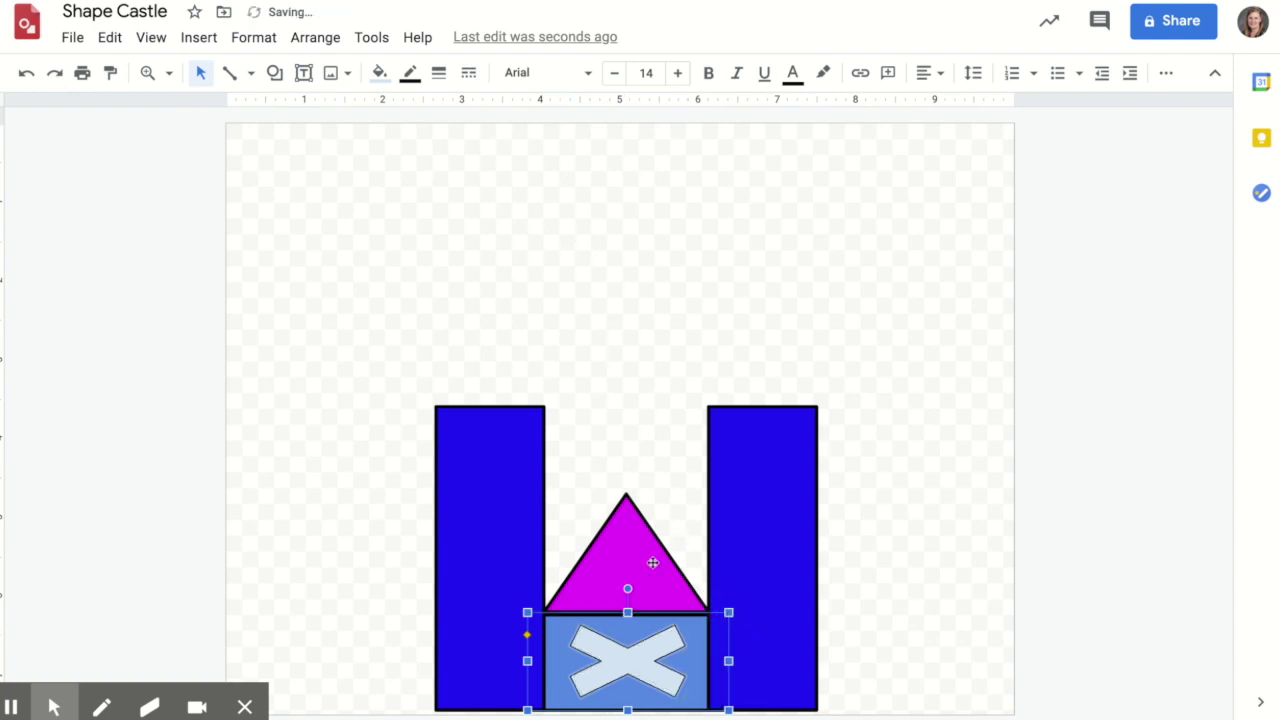
left_click(380, 74)
left_click(387, 177)
left_click(430, 188)
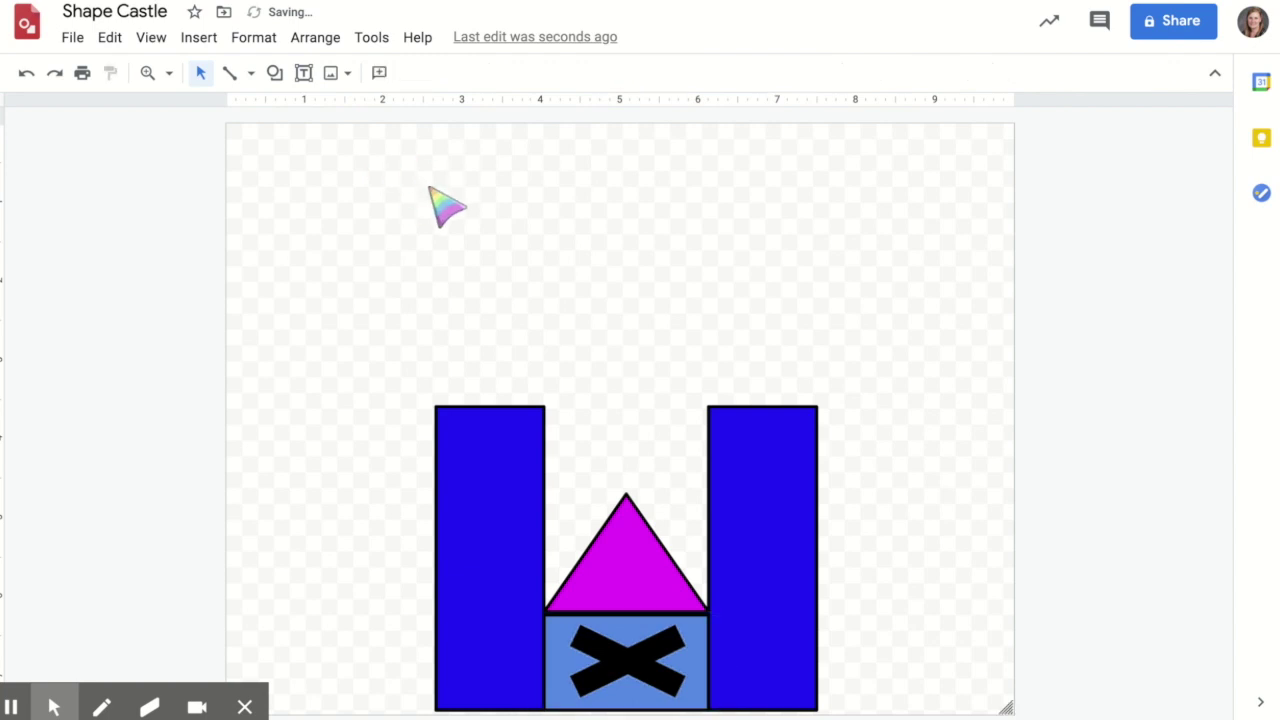
Draw a rectangle with strongly rounded top corners on top of the left blue tower, matching its width, and fill it with purple
left_click(275, 73)
mouse_move(297, 110)
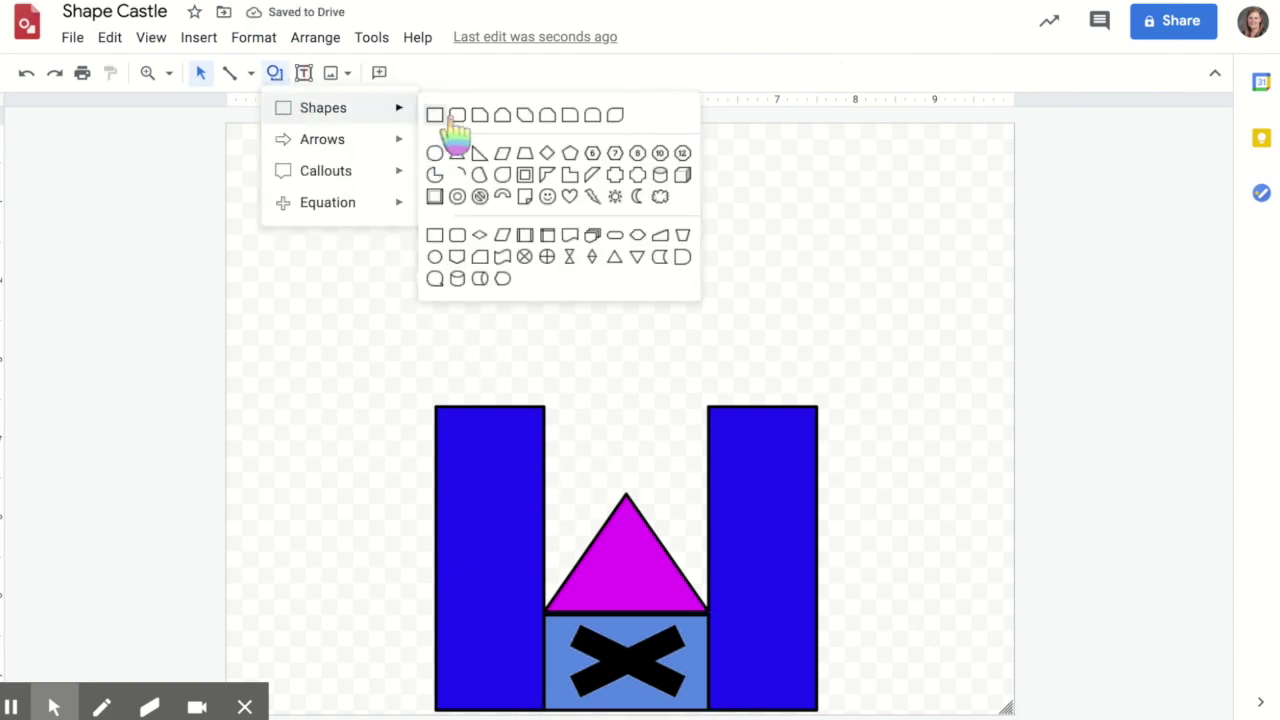
left_click(594, 115)
left_click_drag(438, 404, 544, 325)
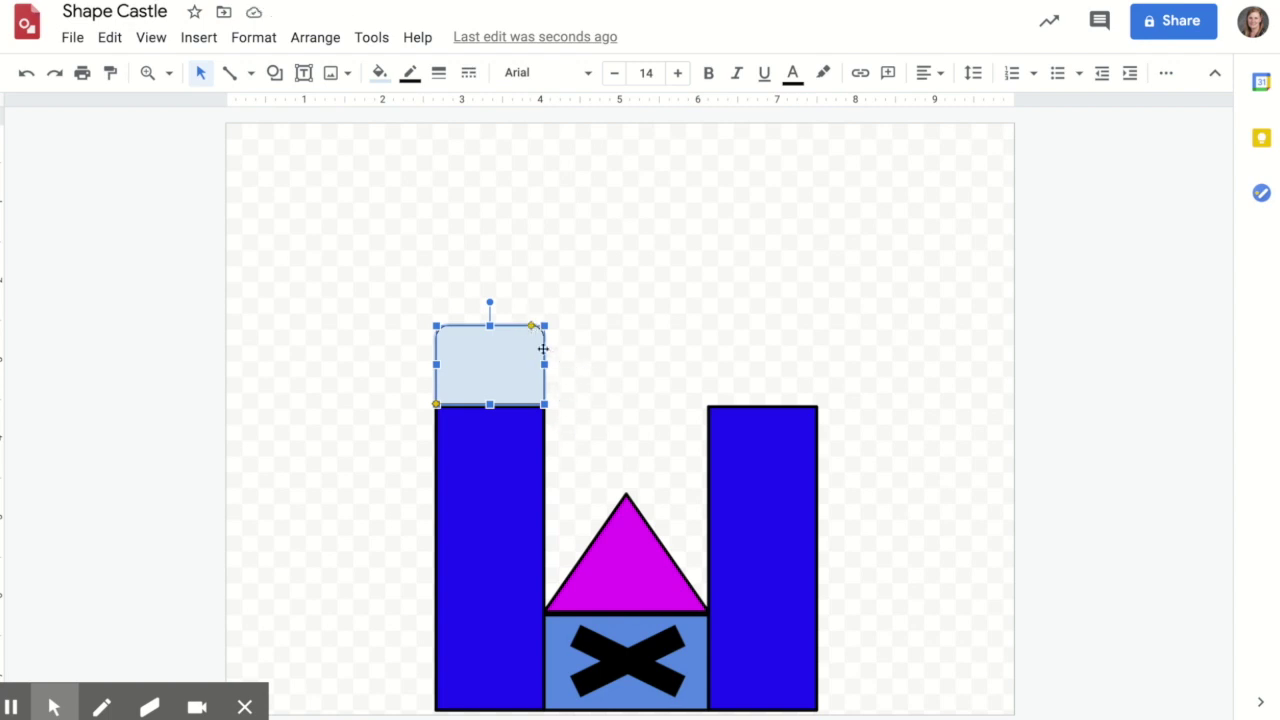
left_click_drag(531, 325, 499, 372)
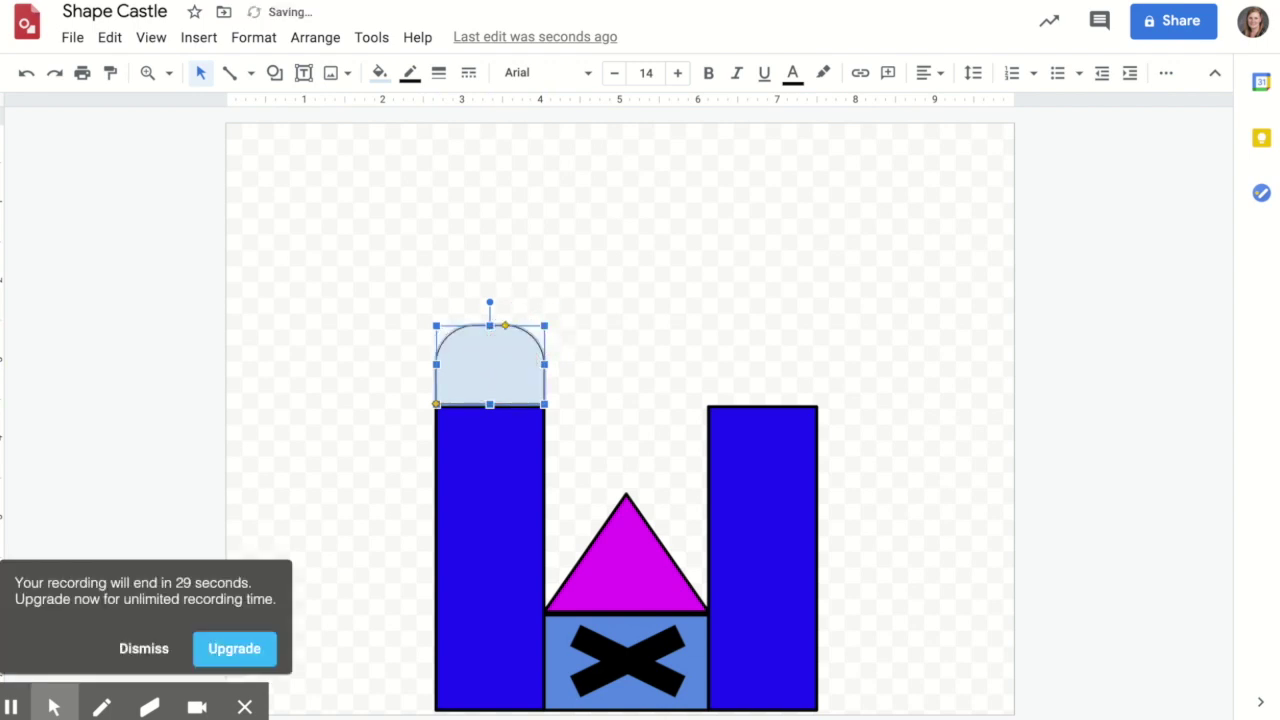
left_click(364, 400)
left_click(515, 350)
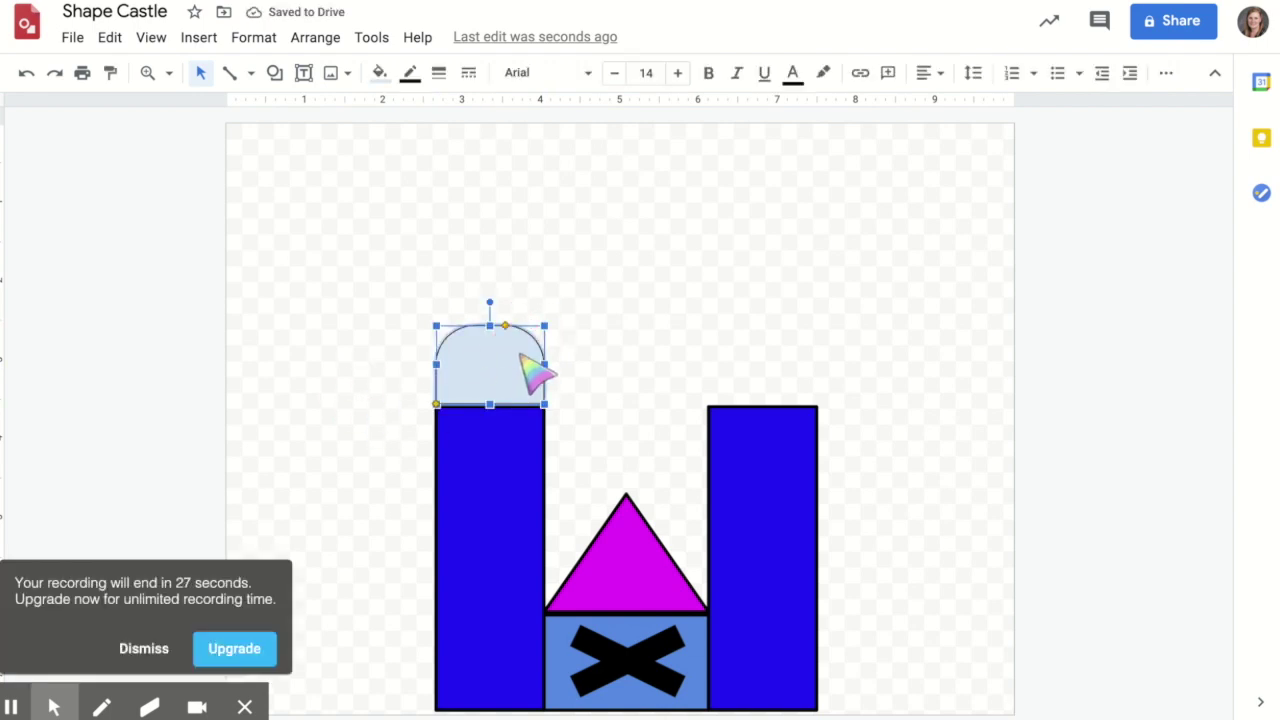
left_click(379, 72)
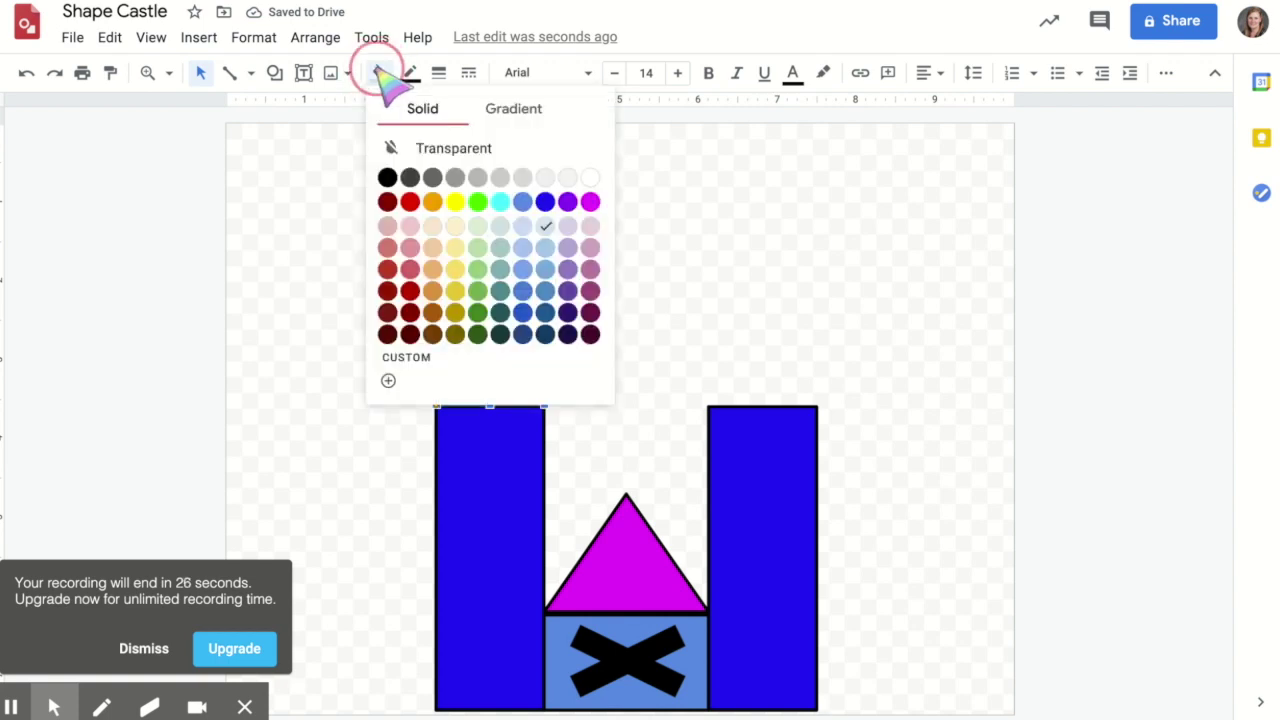
left_click(567, 202)
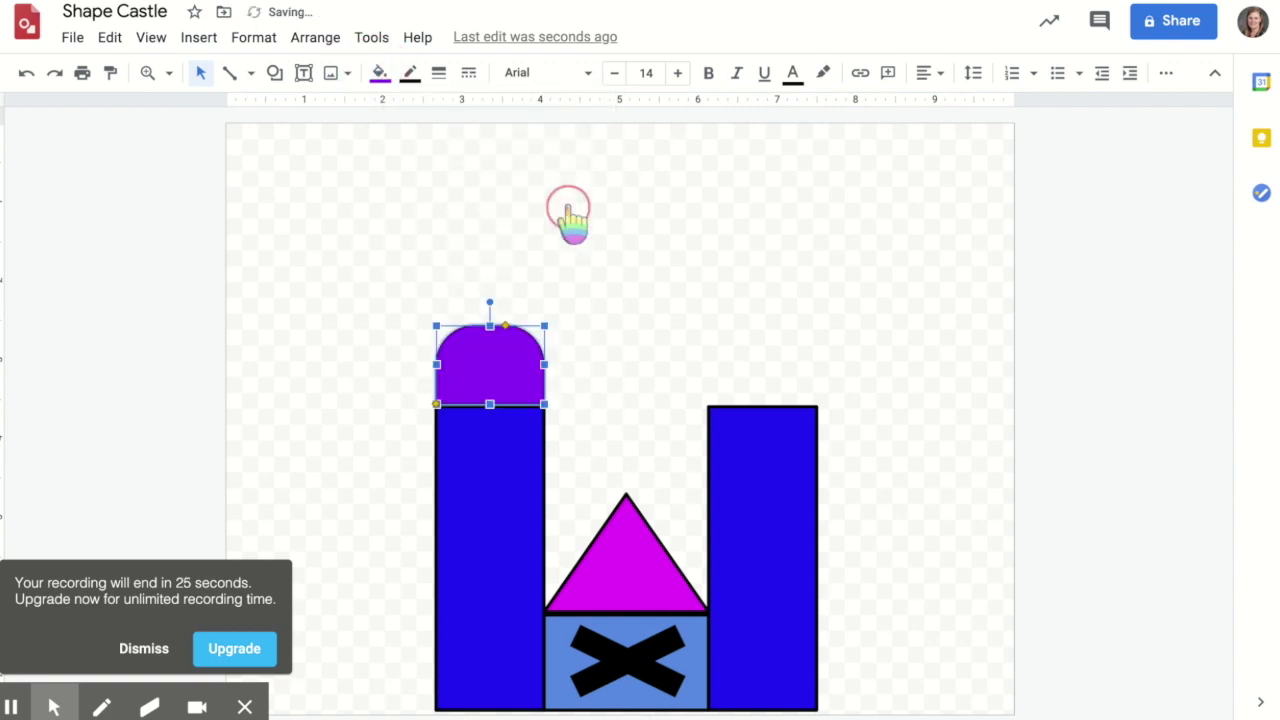
Copy and paste the purple dome and place the duplicate on top of the right blue tower, level with the original
left_click(111, 40)
left_click(150, 185)
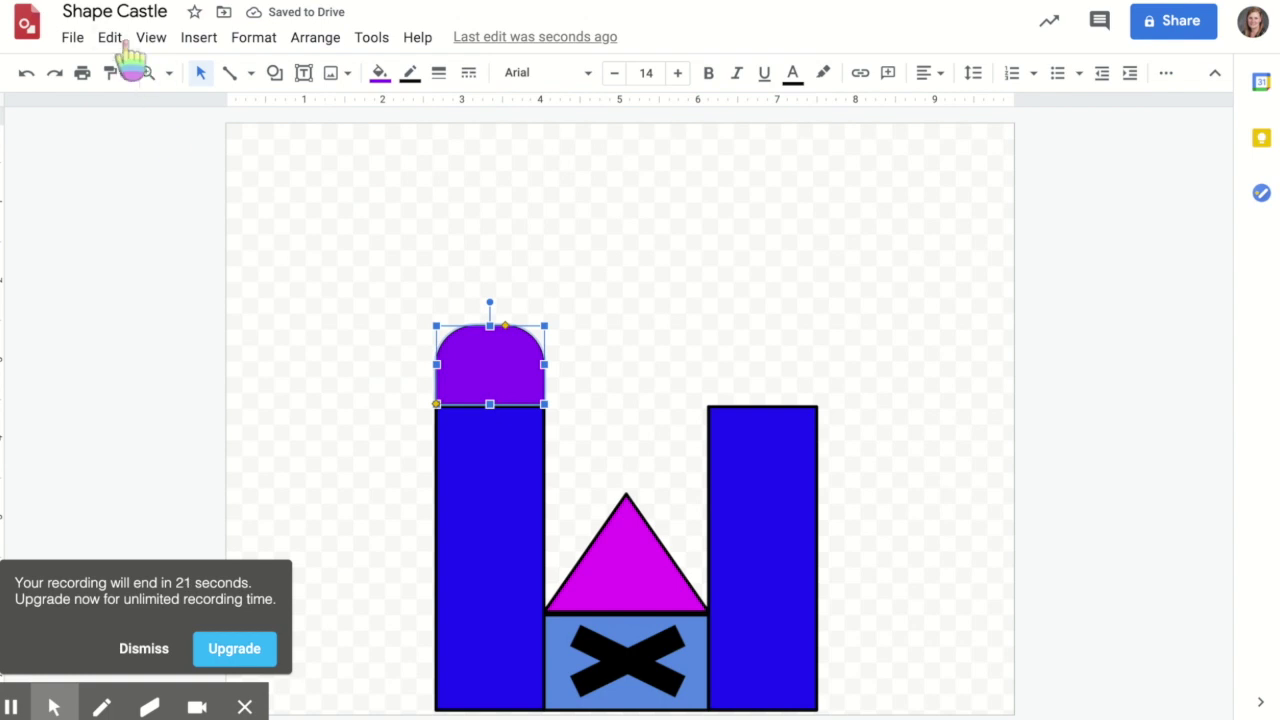
left_click(112, 42)
left_click(163, 224)
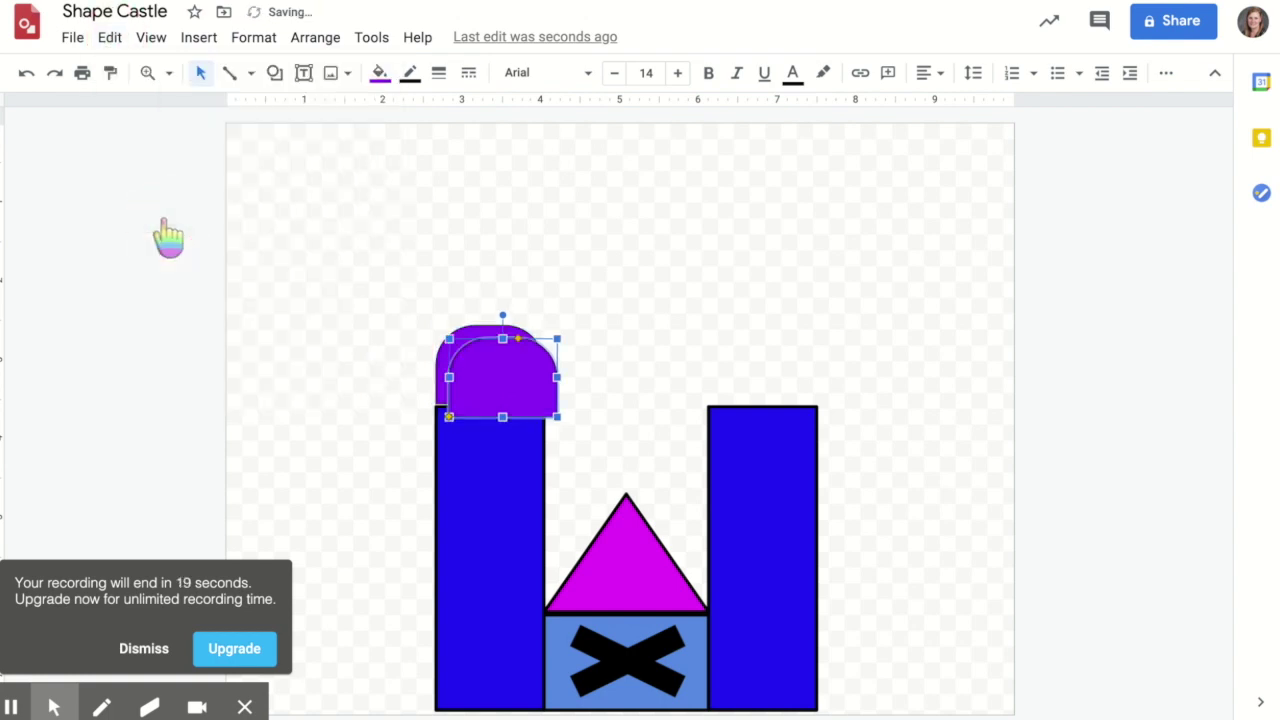
left_click_drag(509, 367, 767, 356)
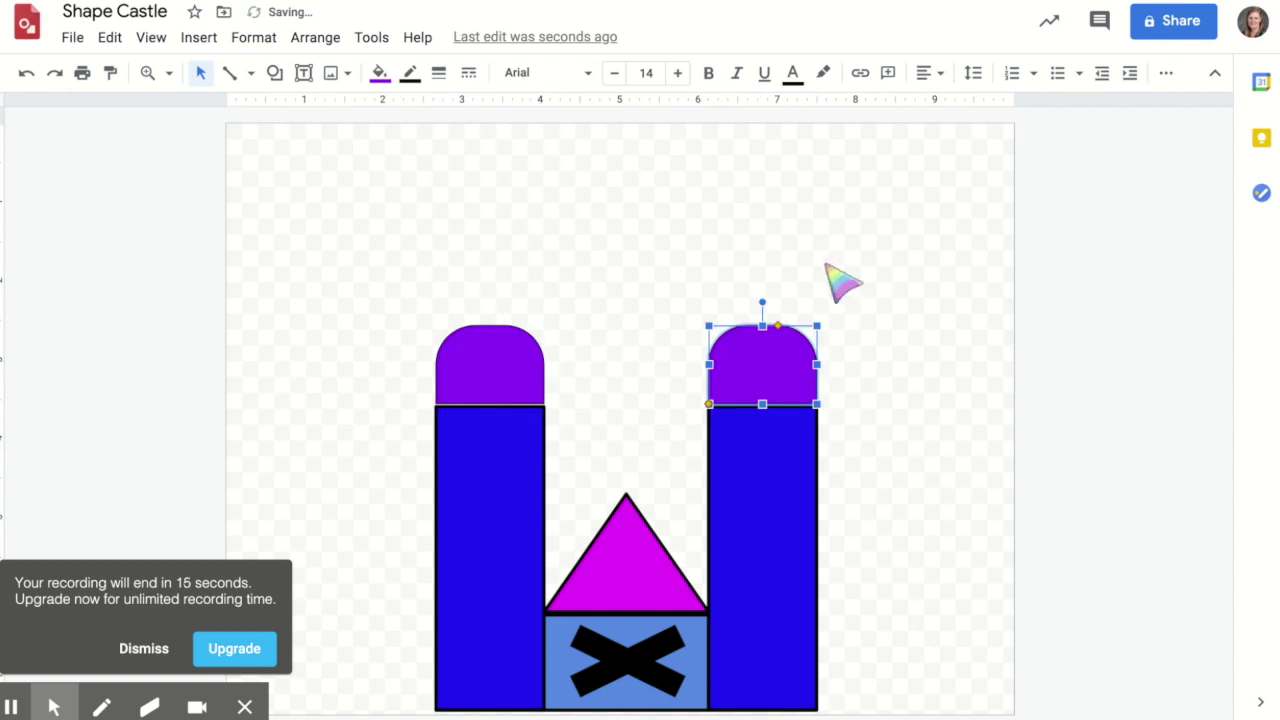
left_click(840, 282)
left_click(797, 375)
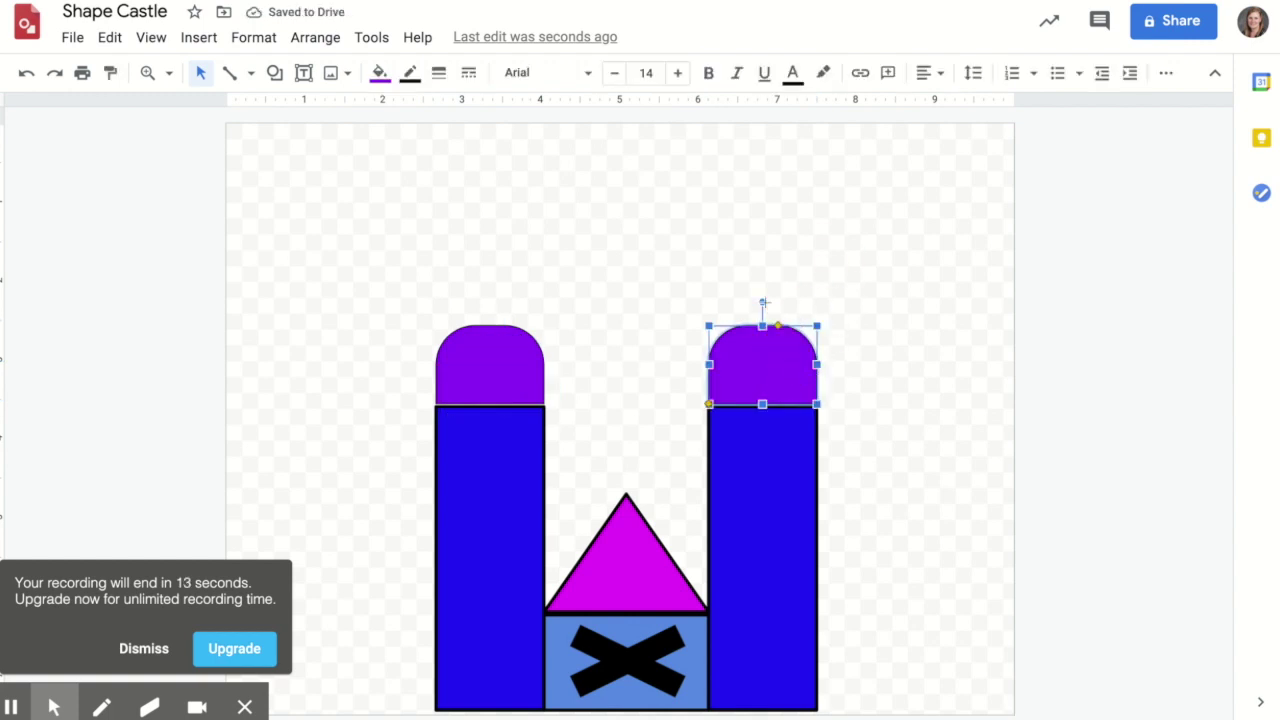
mouse_move(763, 302)
left_mouse_down()
mouse_move(777, 297)
mouse_move(823, 343)
mouse_move(820, 415)
mouse_move(757, 434)
mouse_move(706, 366)
mouse_move(729, 297)
mouse_move(762, 297)
left_mouse_up()
left_click(801, 238)
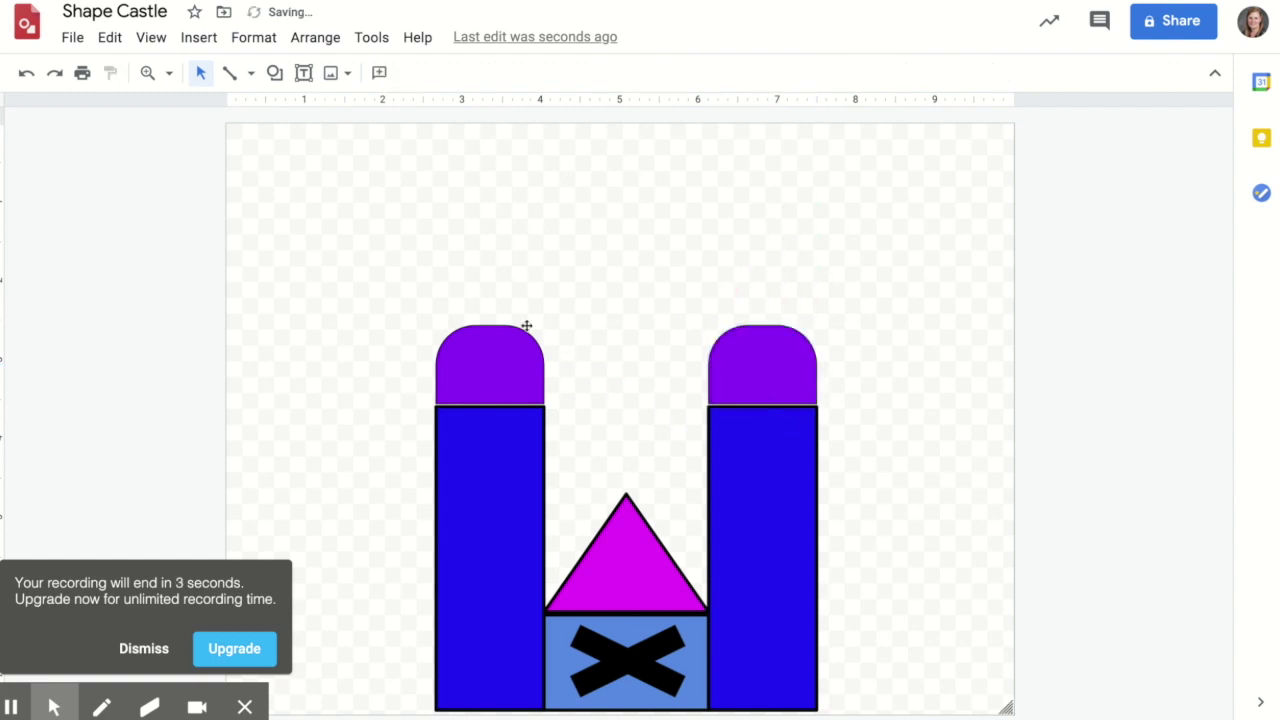
left_click(445, 345)
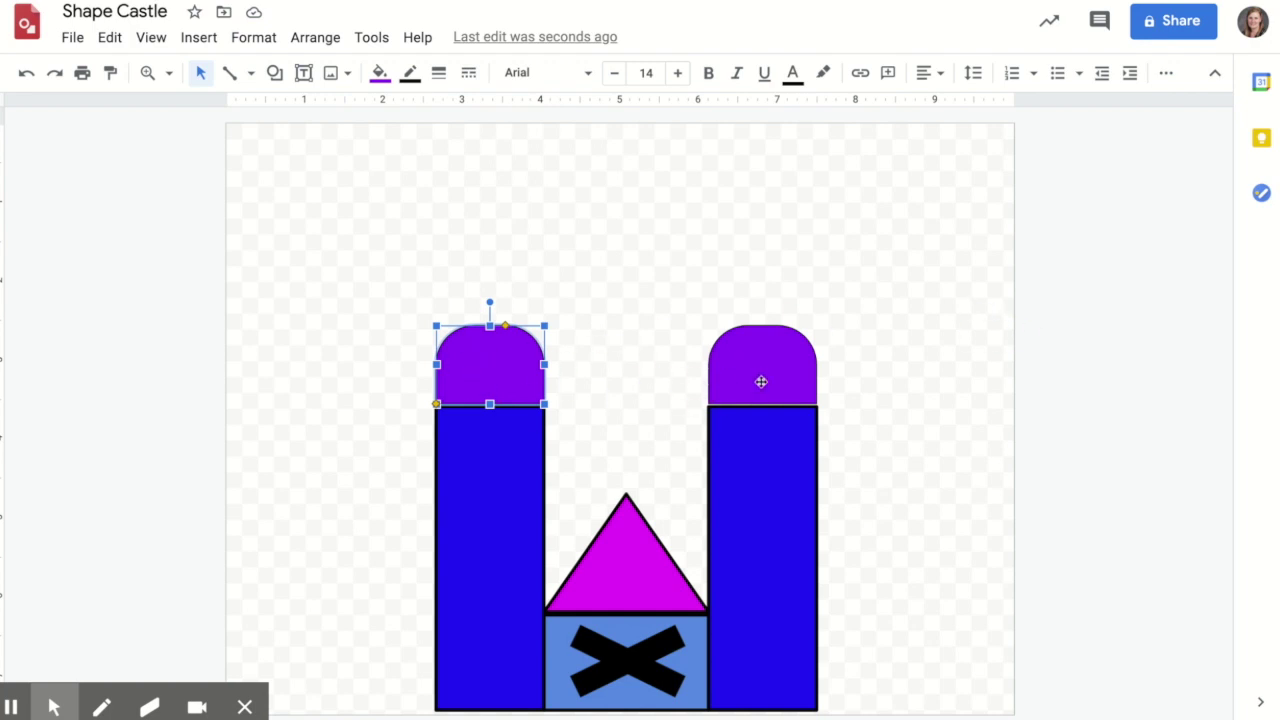
Draw a shorter rectangle flush against the left blue tower's outer side, with bottoms aligned, and fill it with cyan
left_click(274, 78)
mouse_move(297, 104)
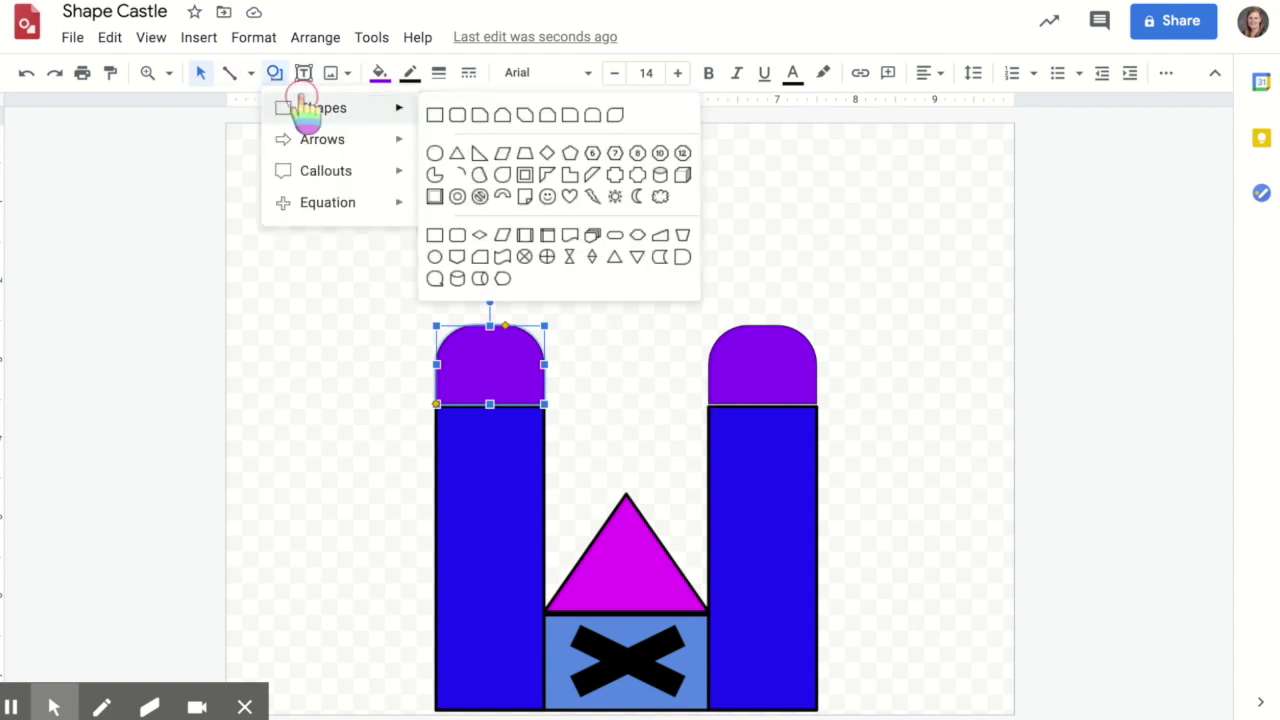
left_click(434, 116)
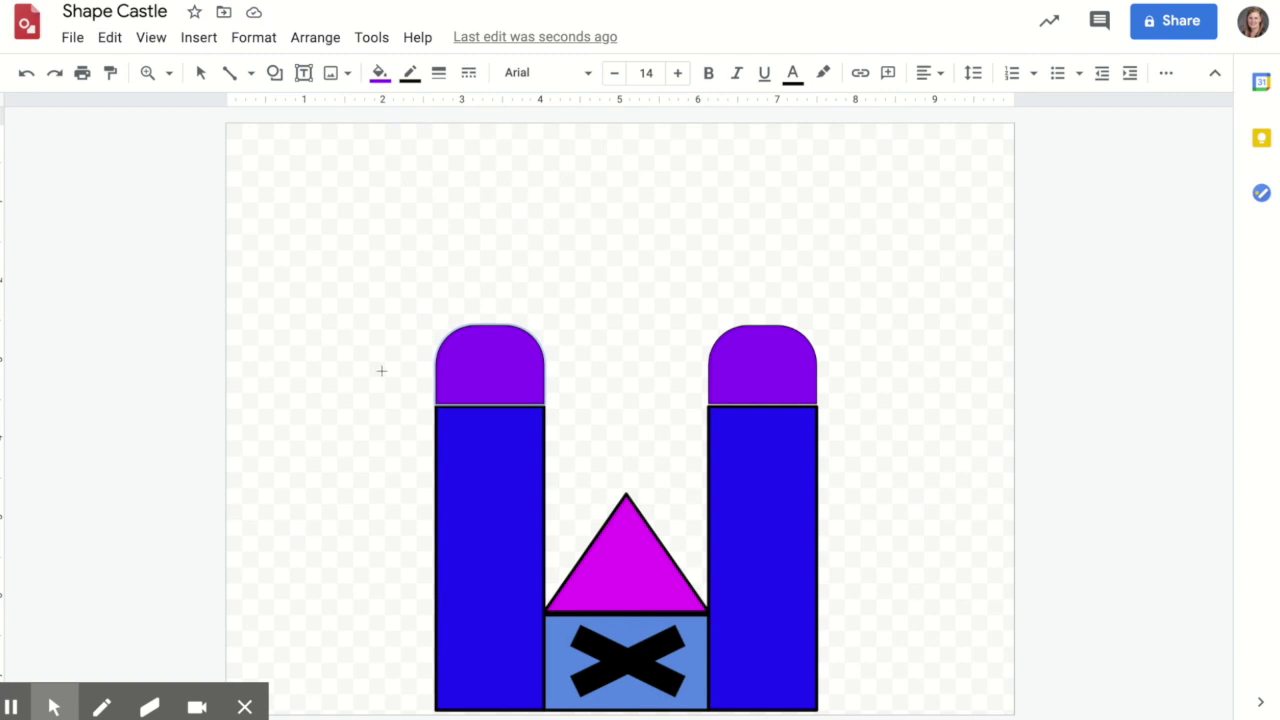
left_click_drag(327, 549, 436, 709)
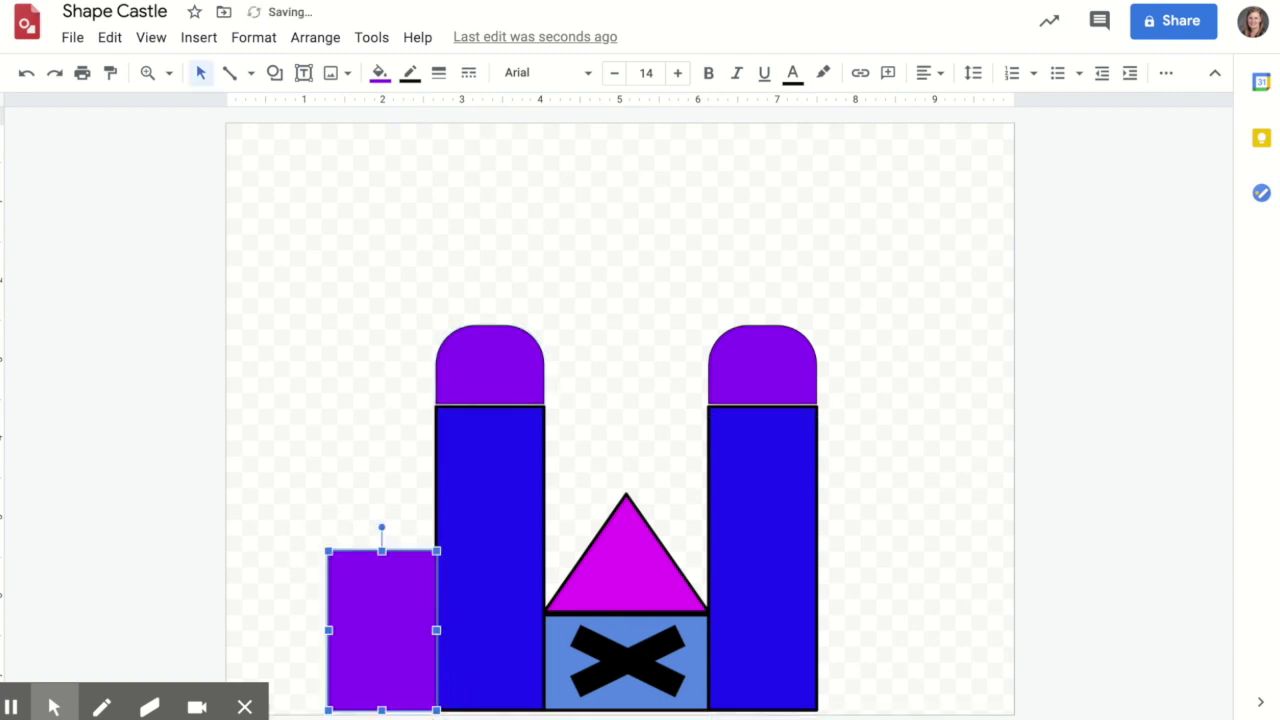
left_click(379, 72)
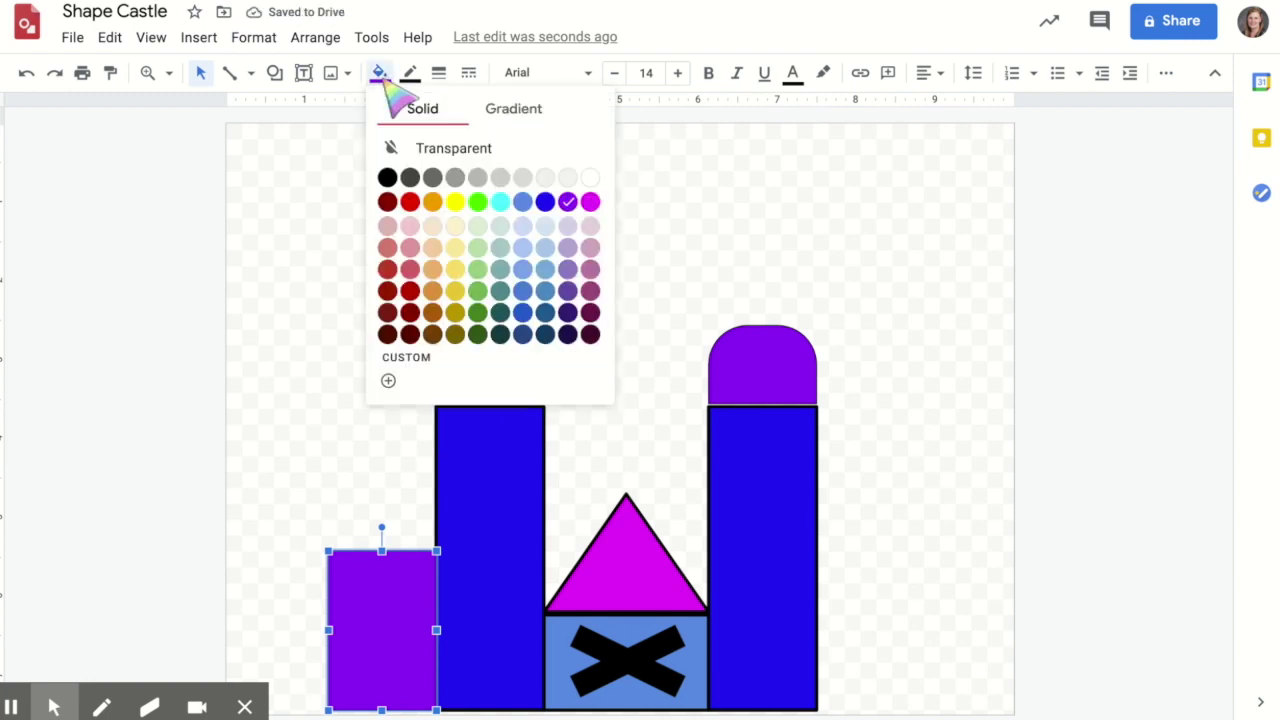
left_click(500, 201)
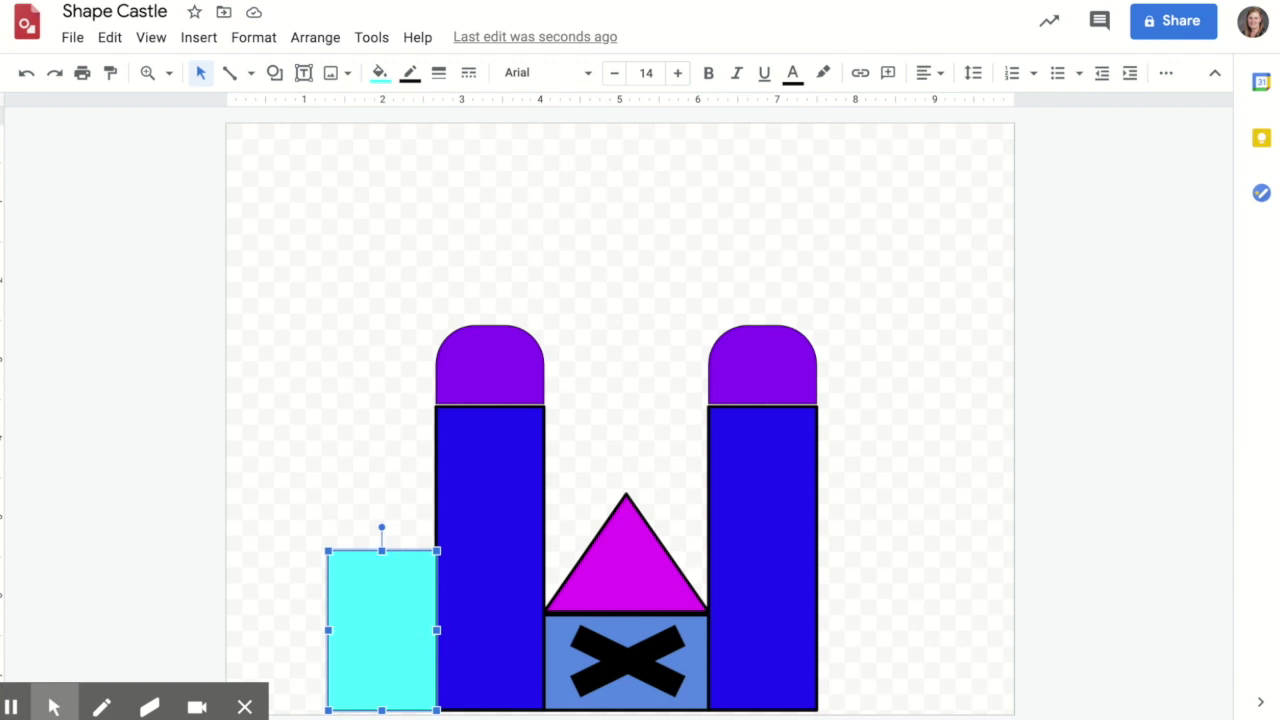
Duplicate the cyan rectangle and place the copy against the right blue tower's outer side, level with the original
key("ctrl+d")
left_click_drag(414, 619, 891, 606)
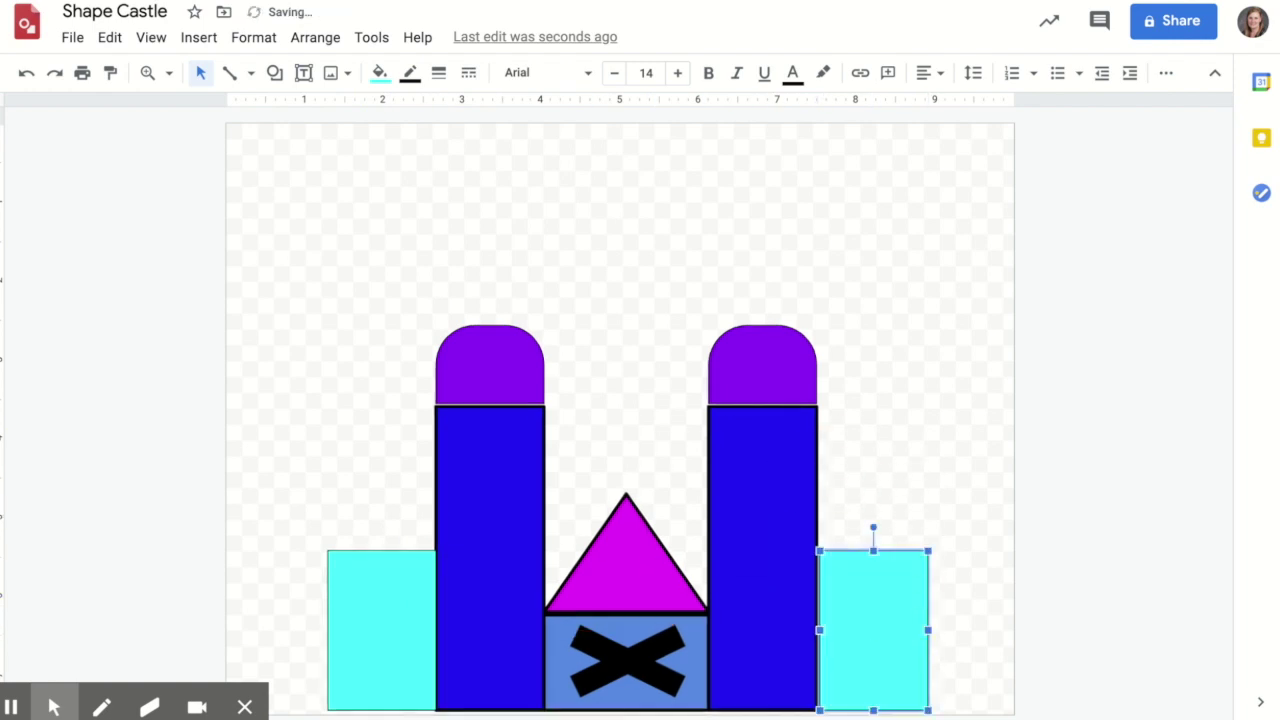
left_click(74, 42)
mouse_move(109, 42)
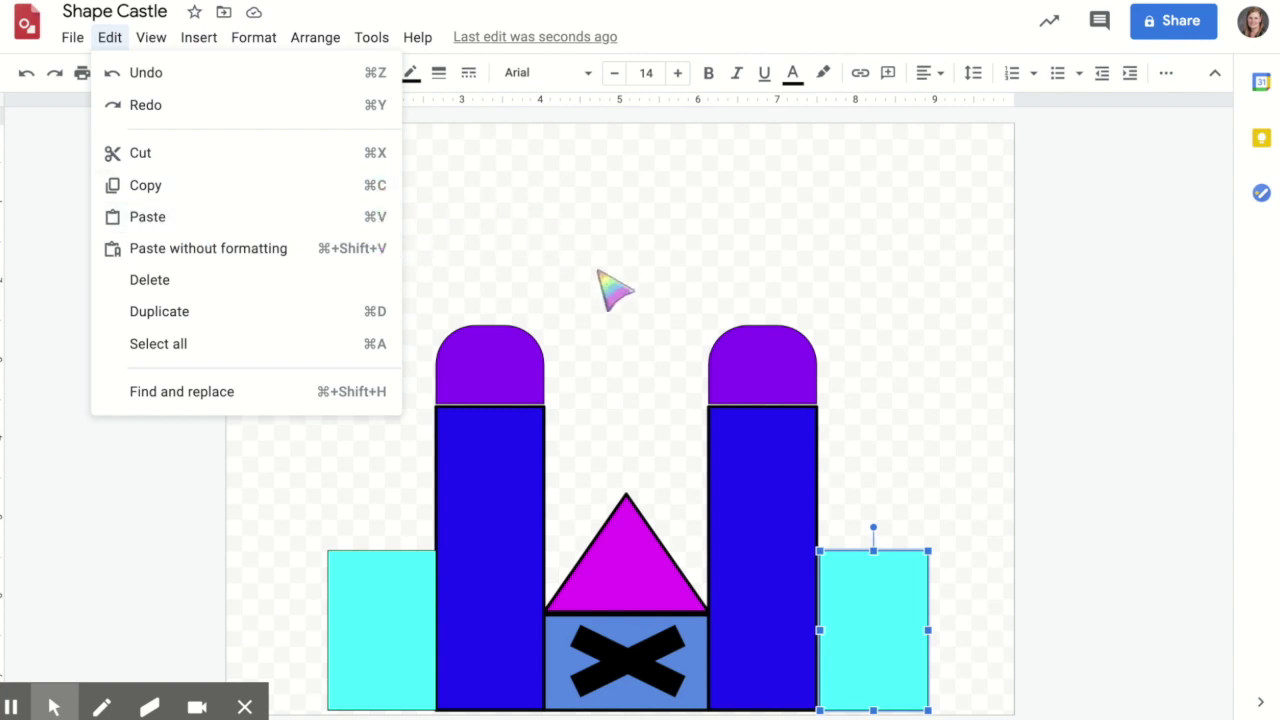
left_click(880, 462)
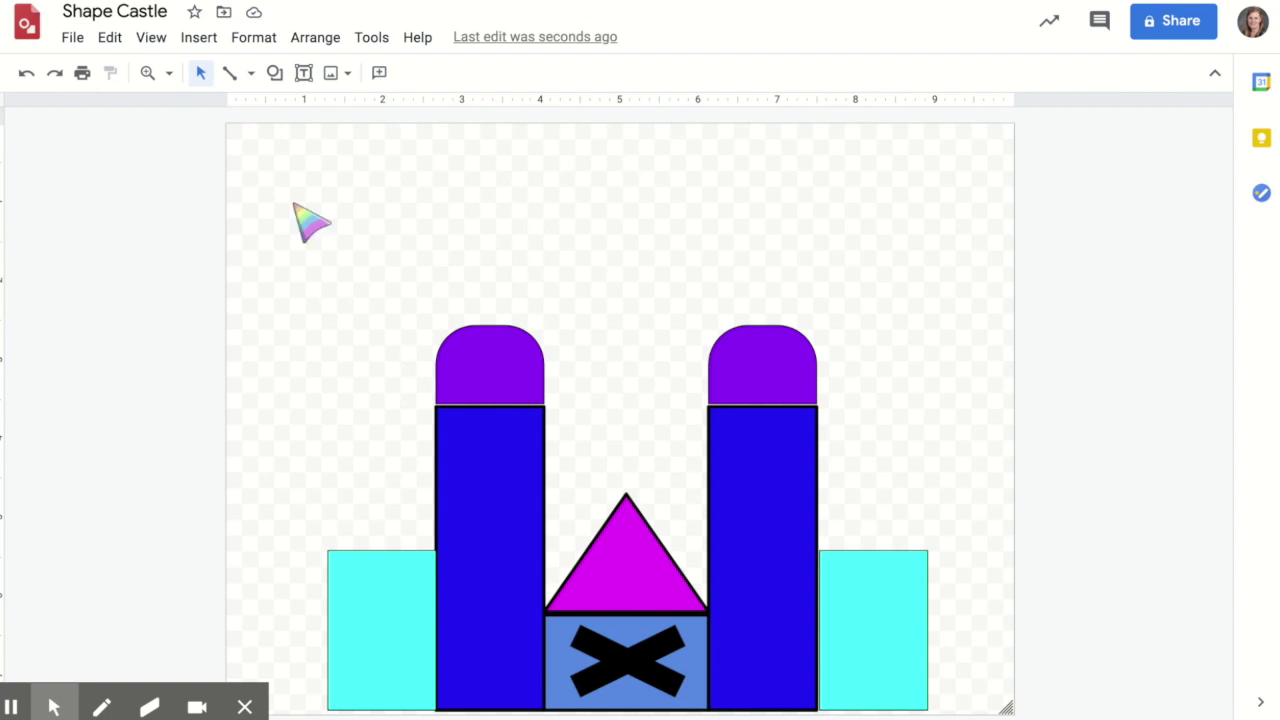
Draw a slightly wider rectangle on top of the left cyan block, ending at the blue tower, and fill it with cyan
left_click(274, 72)
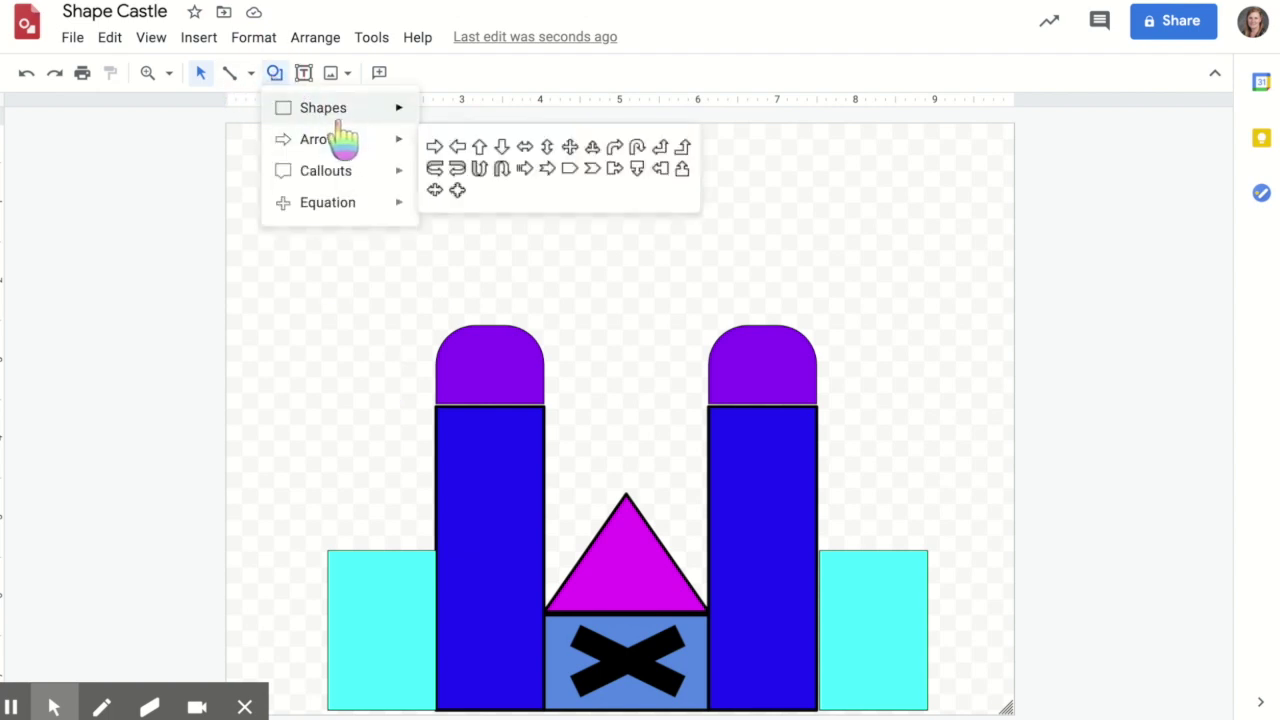
mouse_move(341, 118)
left_click(434, 115)
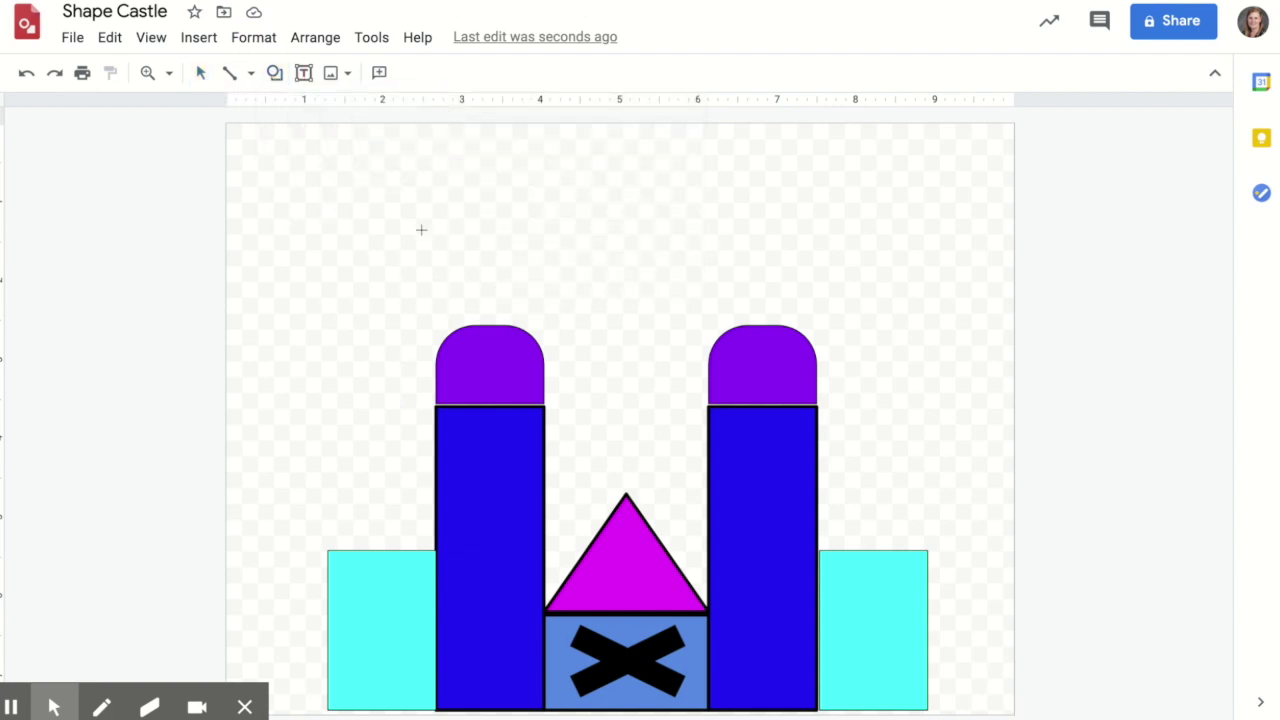
left_click_drag(316, 464, 436, 550)
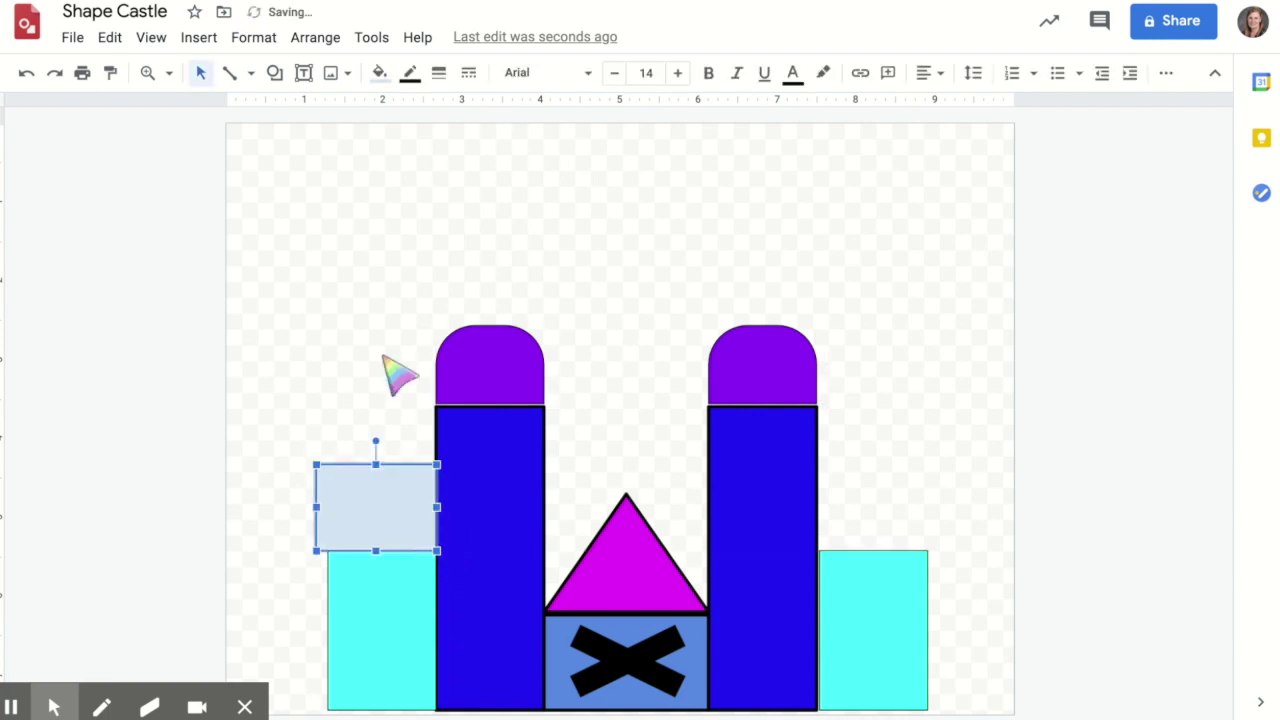
left_click(379, 80)
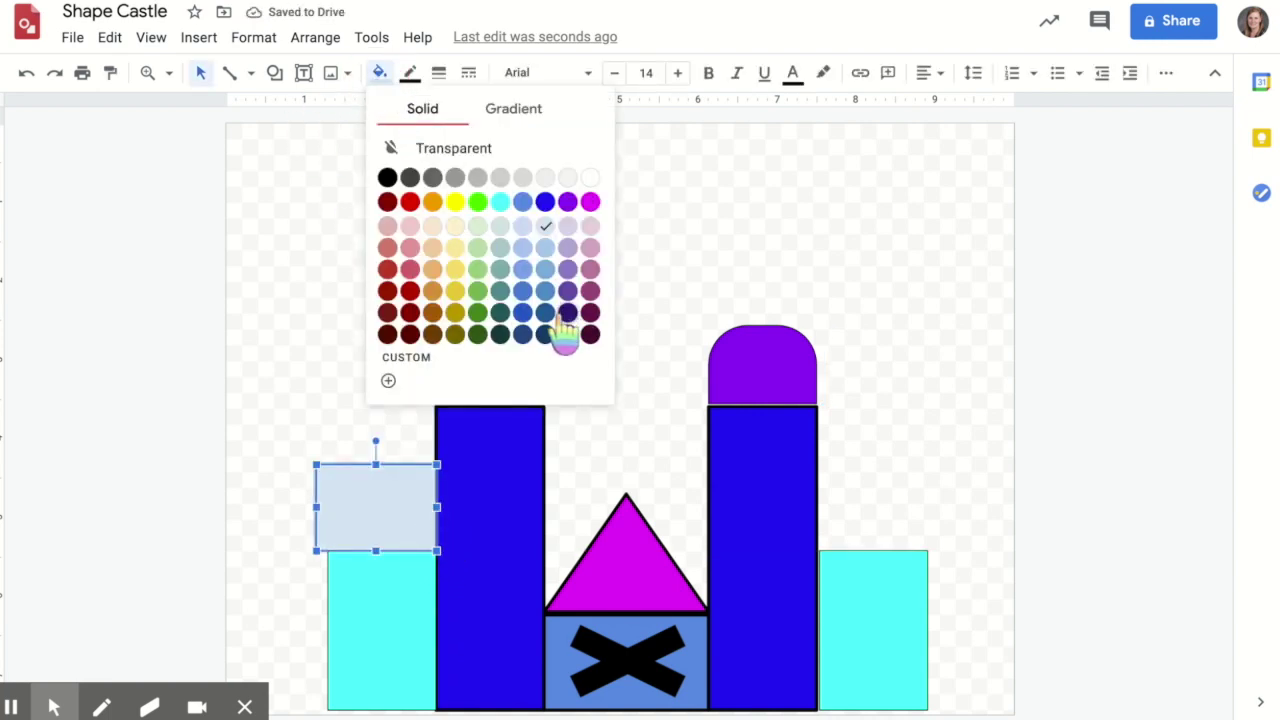
left_click(500, 202)
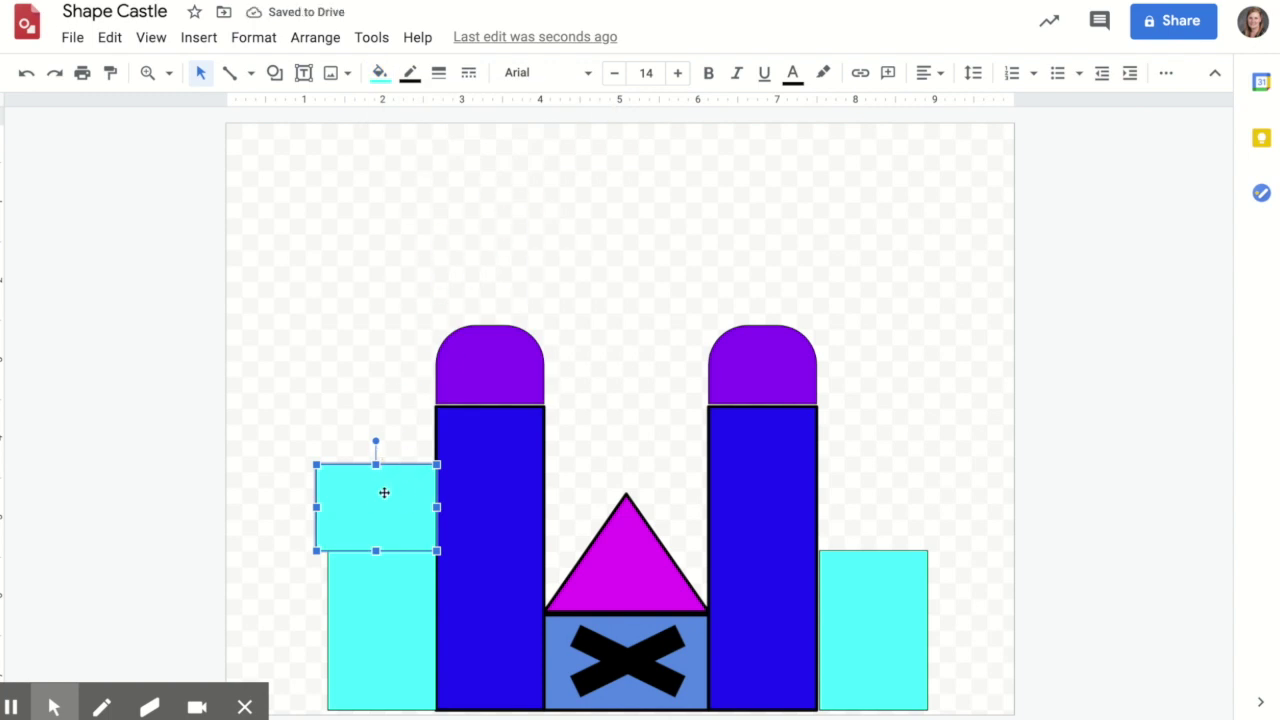
Duplicate the wider cyan rectangle and place the copy on top of the right cyan block, against the blue tower
key("Delete")
key("ctrl+z")
key("ctrl+d")
left_click_drag(410, 508, 900, 491)
left_click(884, 400)
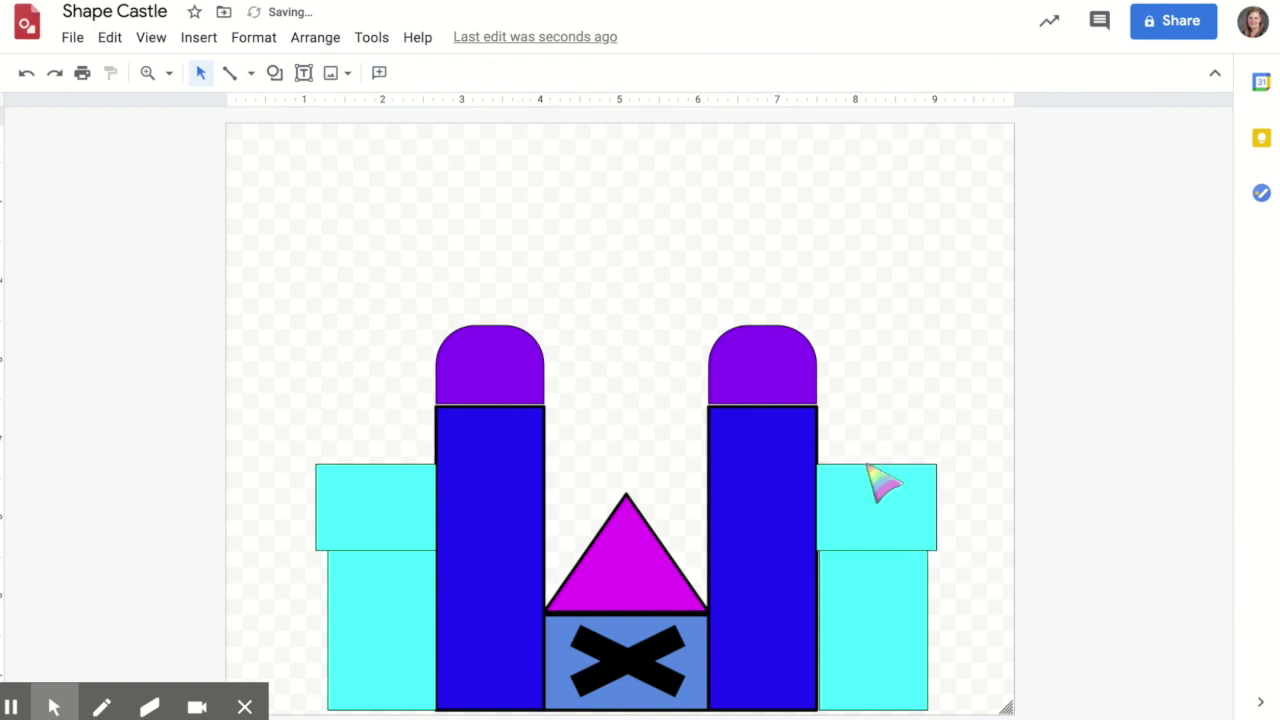
Draw a small upright rectangular window on the left lower cyan block, filled with pale yellow and with a transparent border
left_click(274, 72)
mouse_move(300, 107)
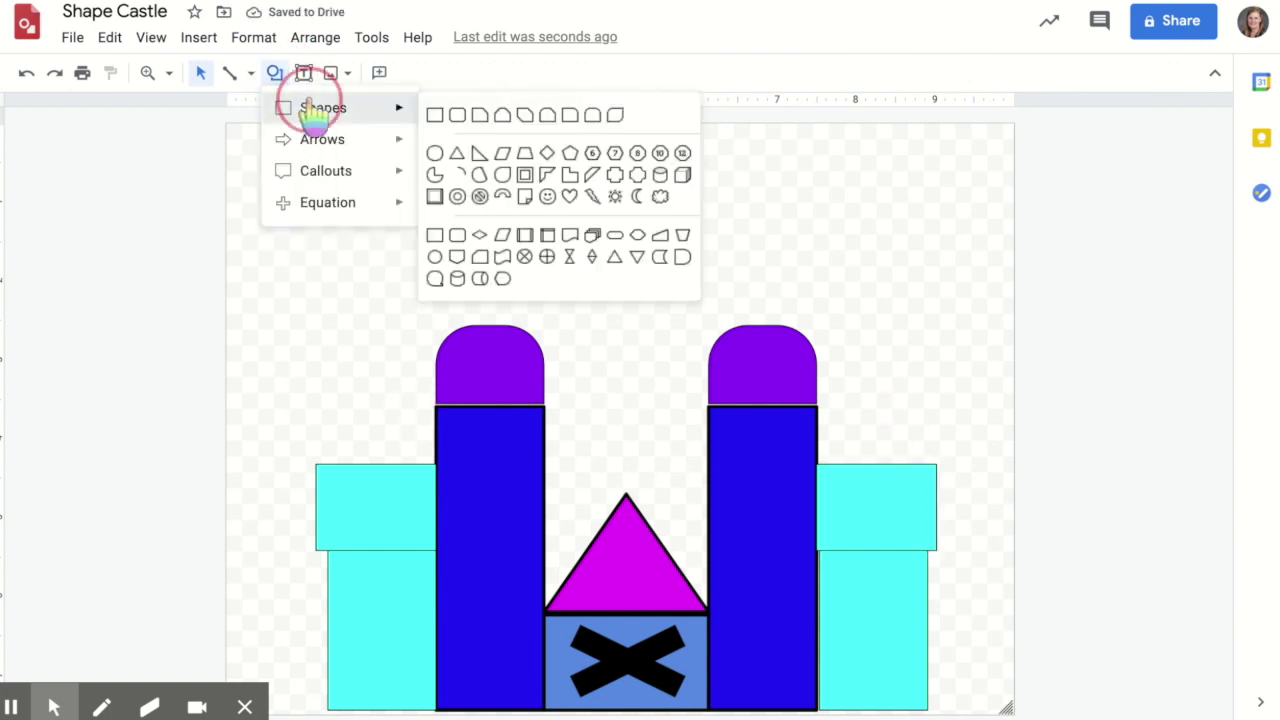
left_click(430, 116)
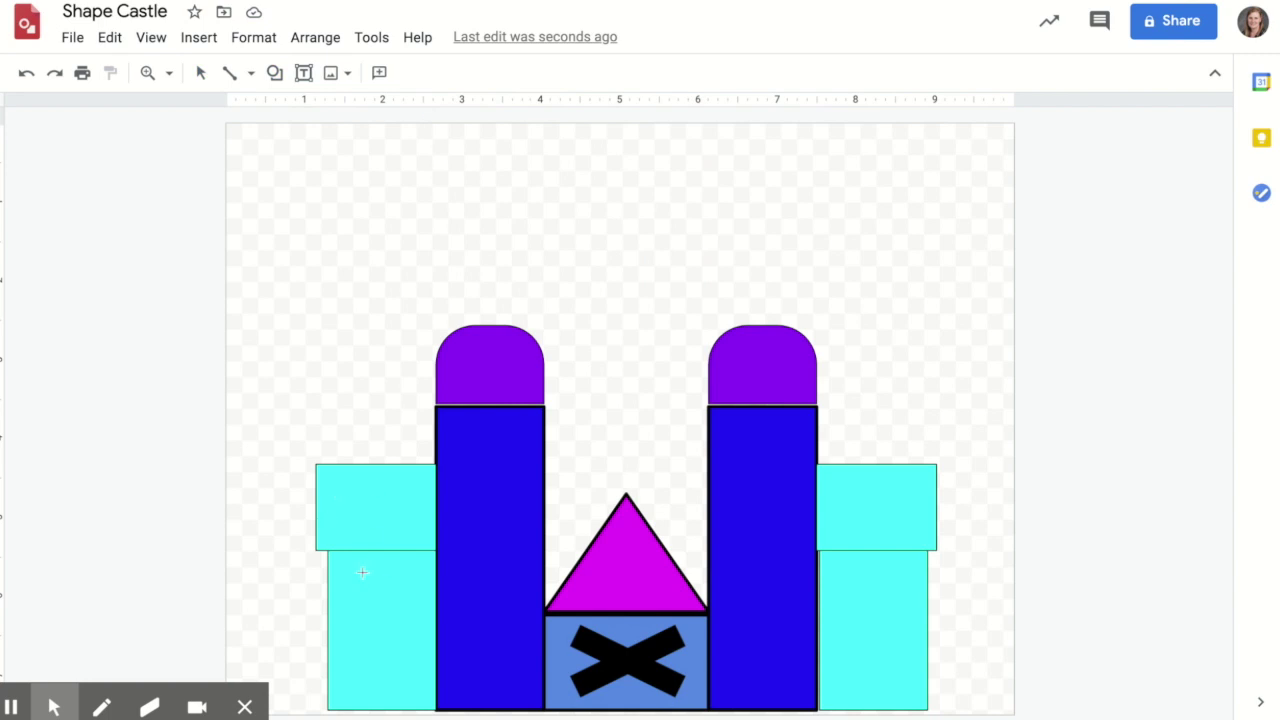
left_click_drag(354, 572, 372, 613)
left_click(379, 72)
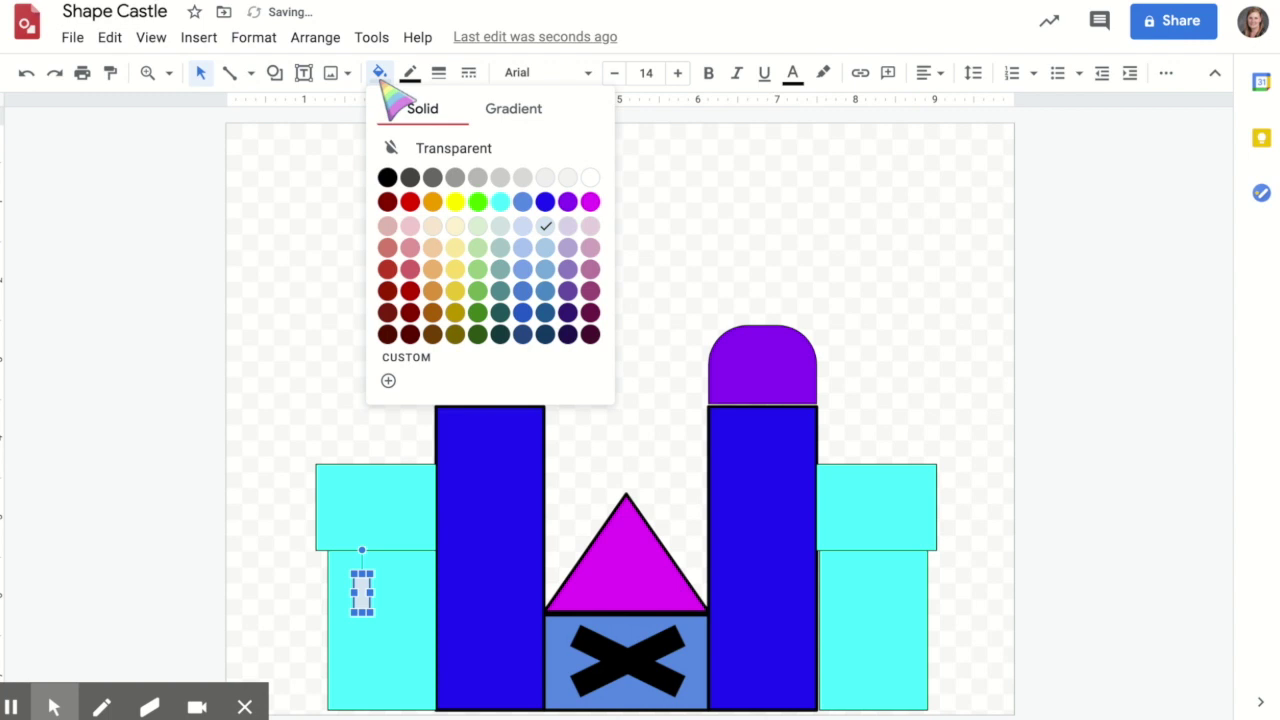
left_click(455, 228)
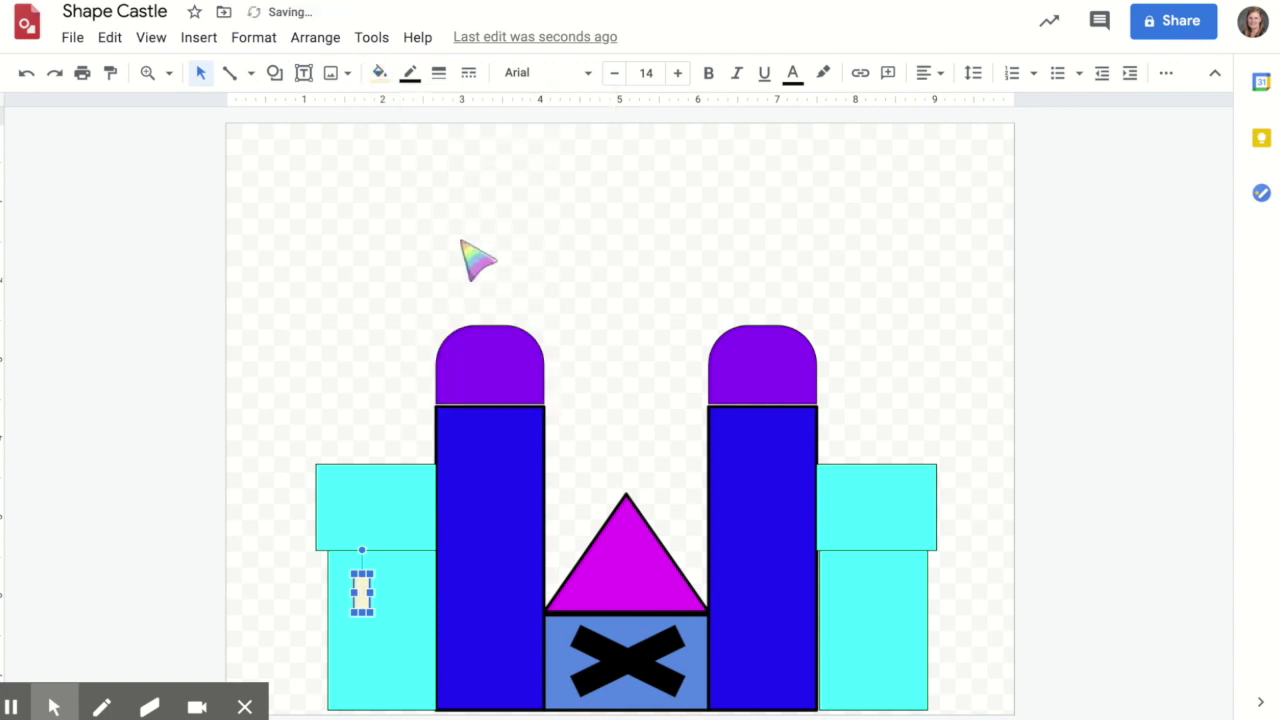
left_click(410, 73)
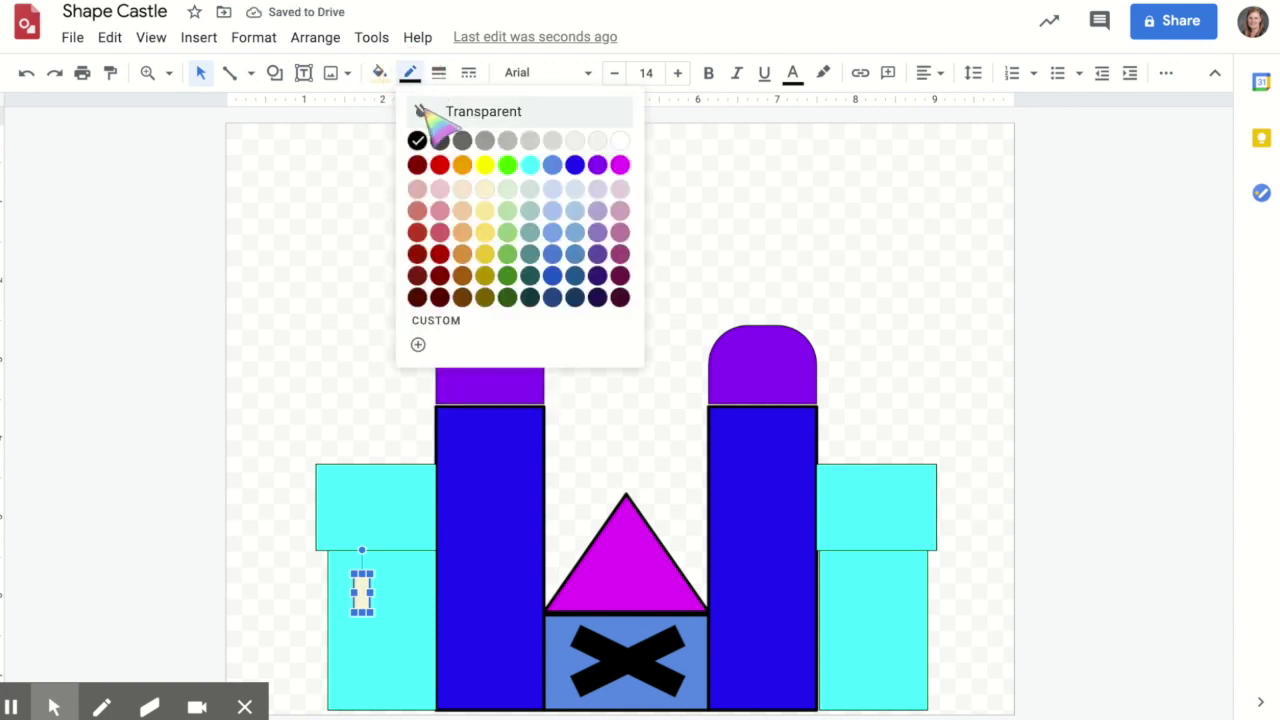
left_click(449, 130)
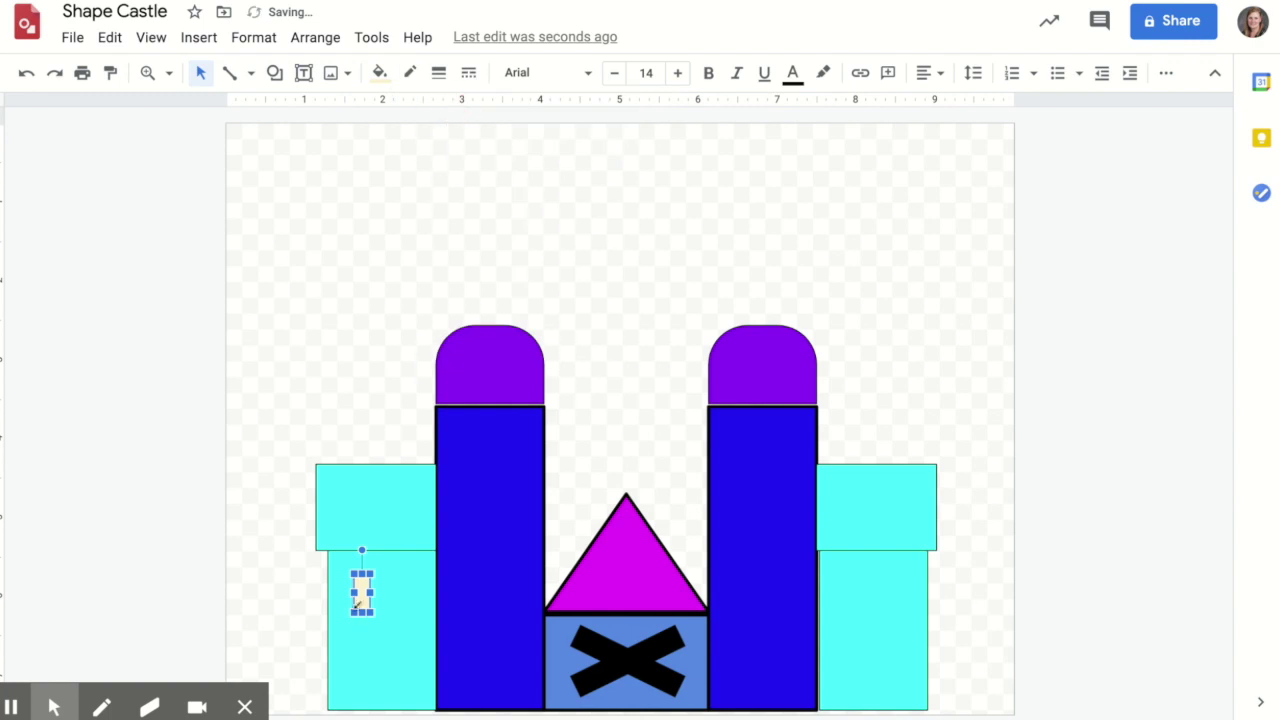
Duplicate the pale yellow window to form two rows of three windows on the left lower cyan block
left_click_drag(368, 600, 403, 598)
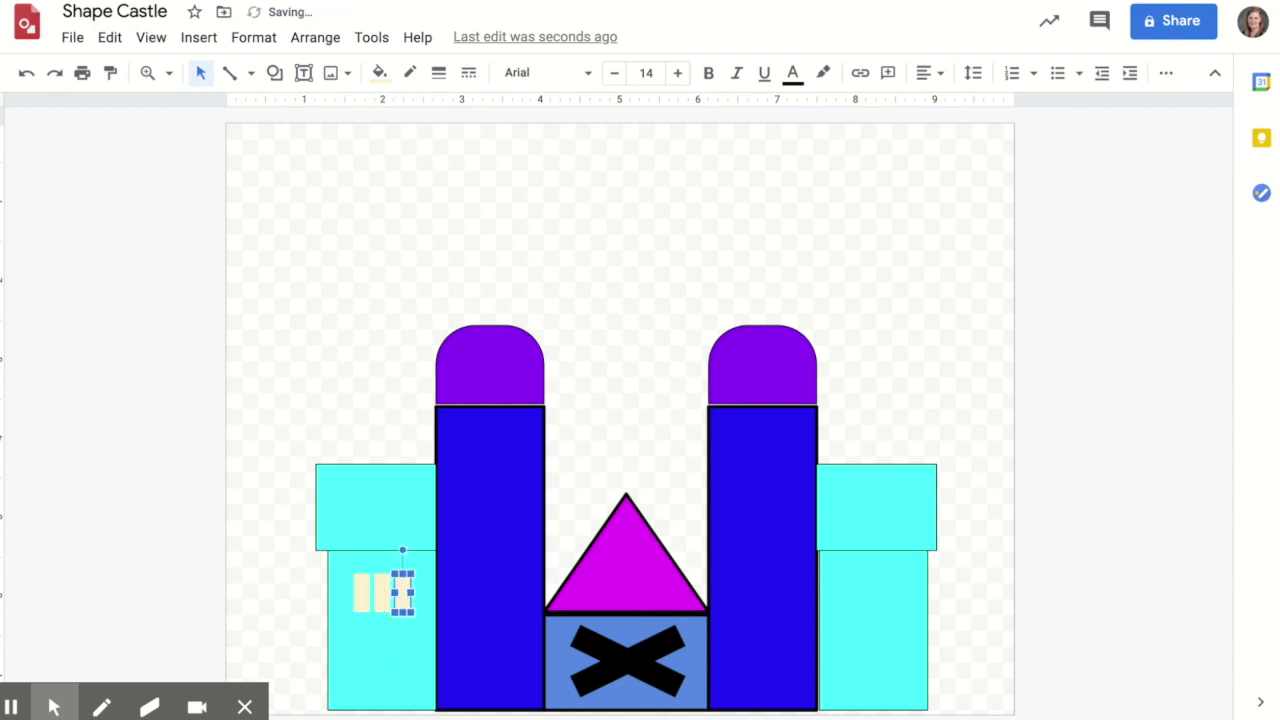
left_click(360, 654)
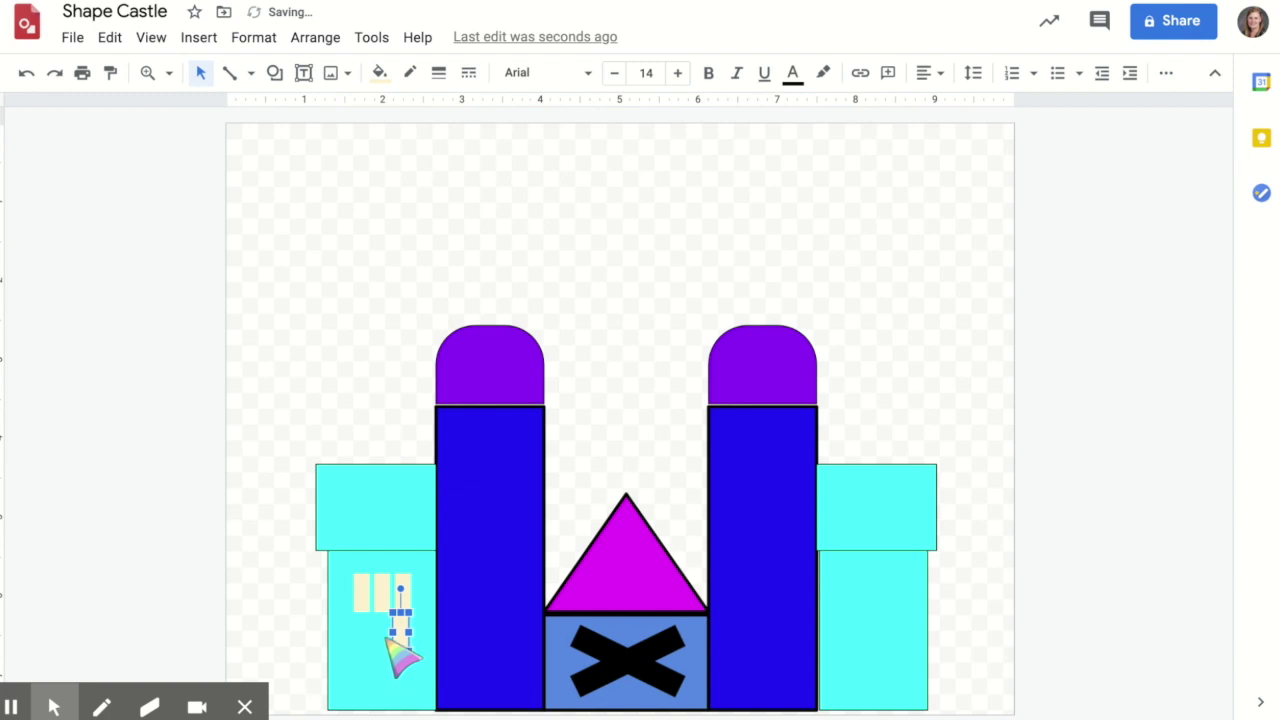
left_click_drag(400, 630, 381, 641)
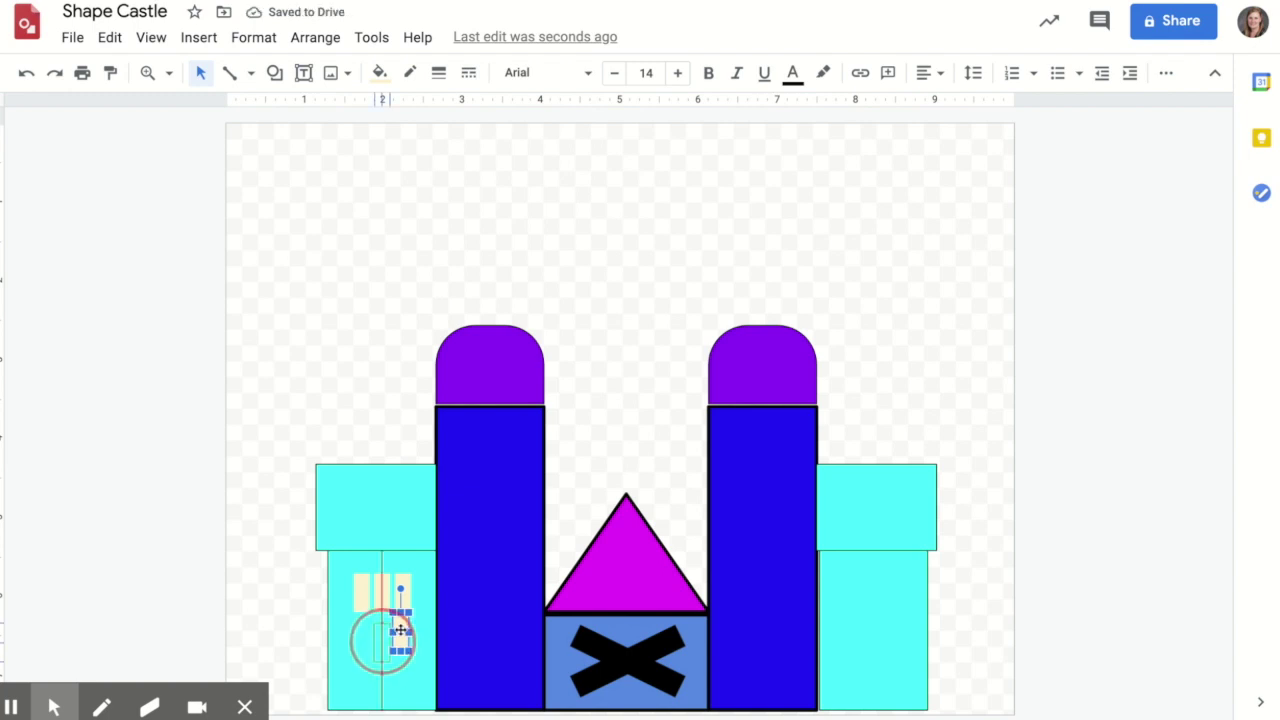
key("ctrl+d")
left_click_drag(413, 641, 362, 643)
Place three copies of the window in a row on the right lower cyan block, level with the left block's upper row
key("ctrl+v")
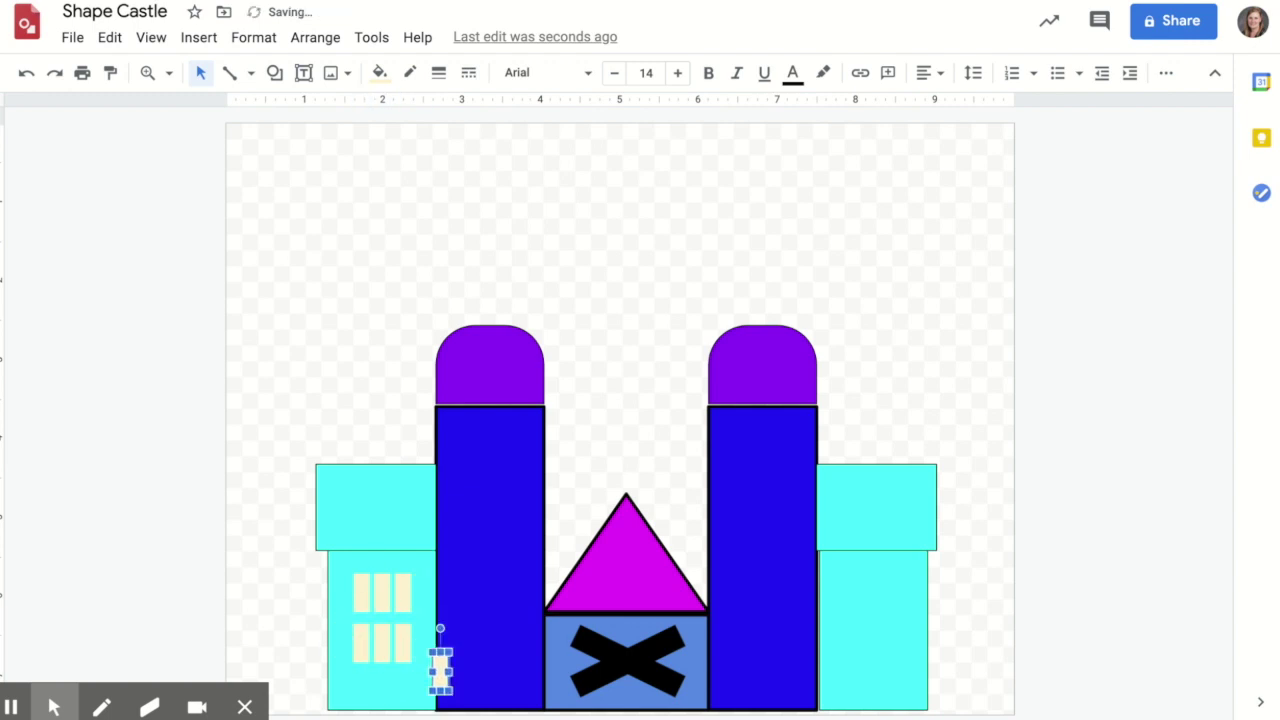
left_click_drag(440, 663, 843, 588)
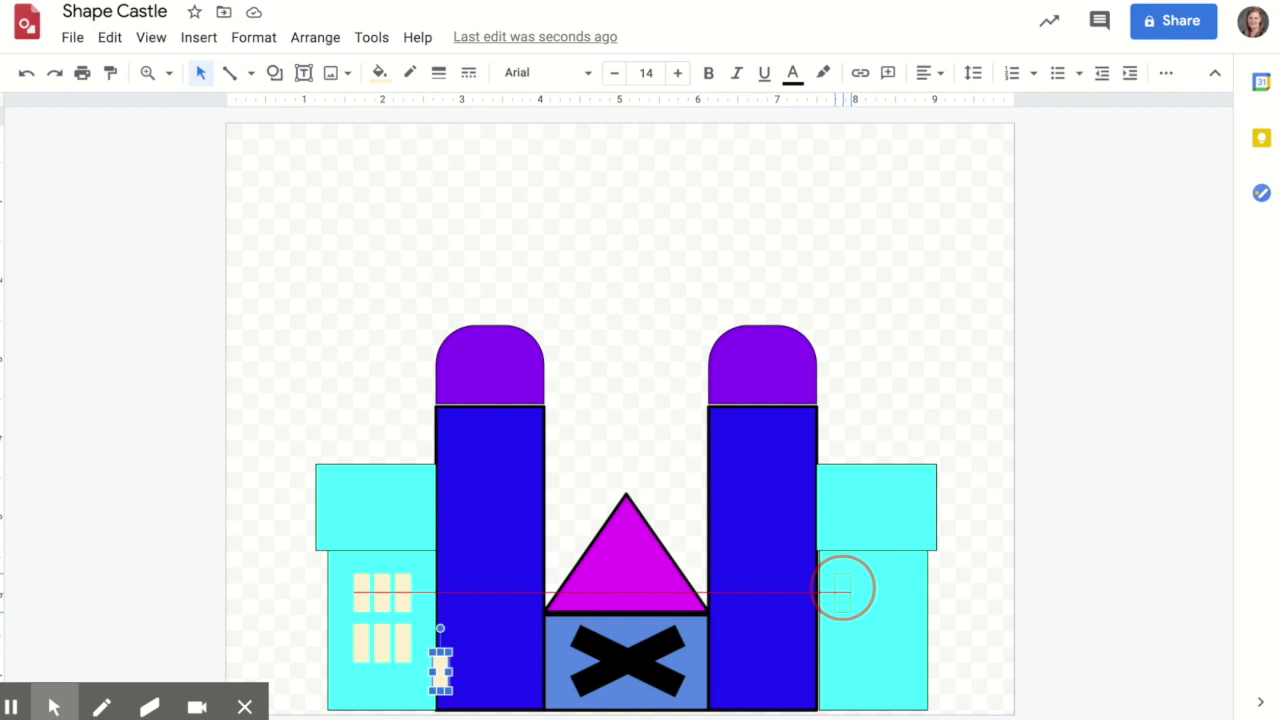
left_click_drag(843, 588, 843, 590)
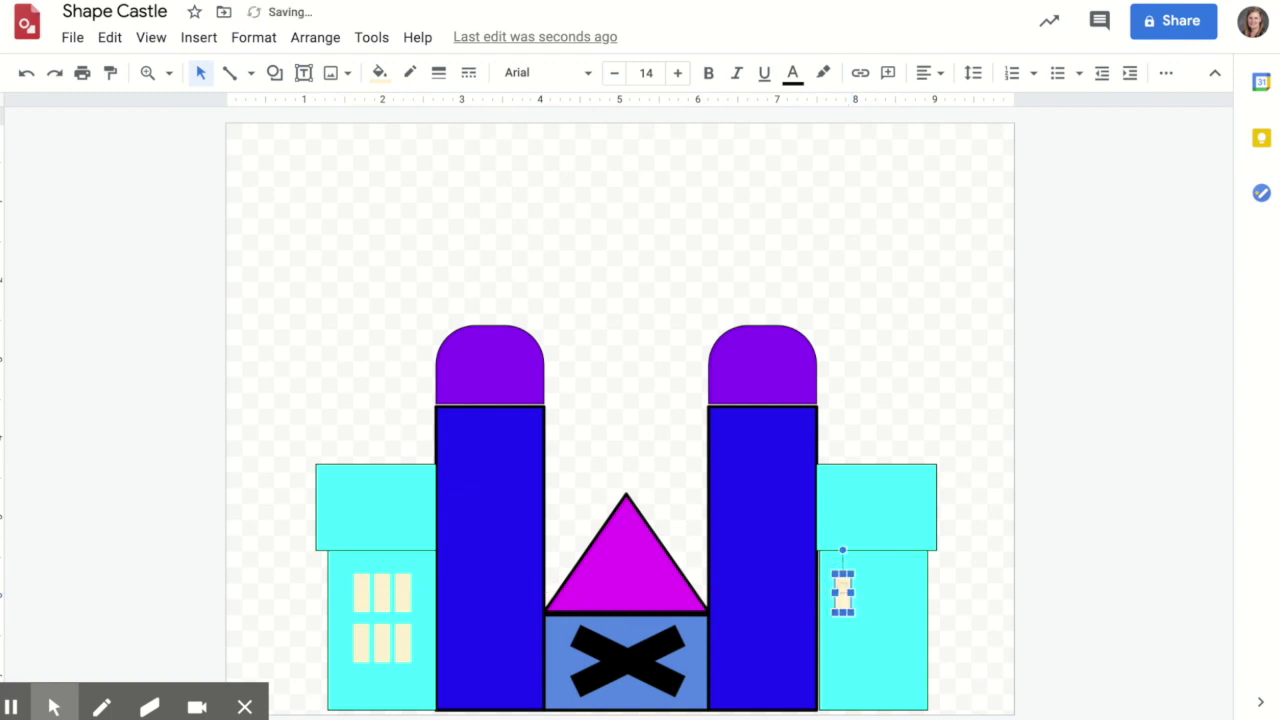
key("ctrl+v")
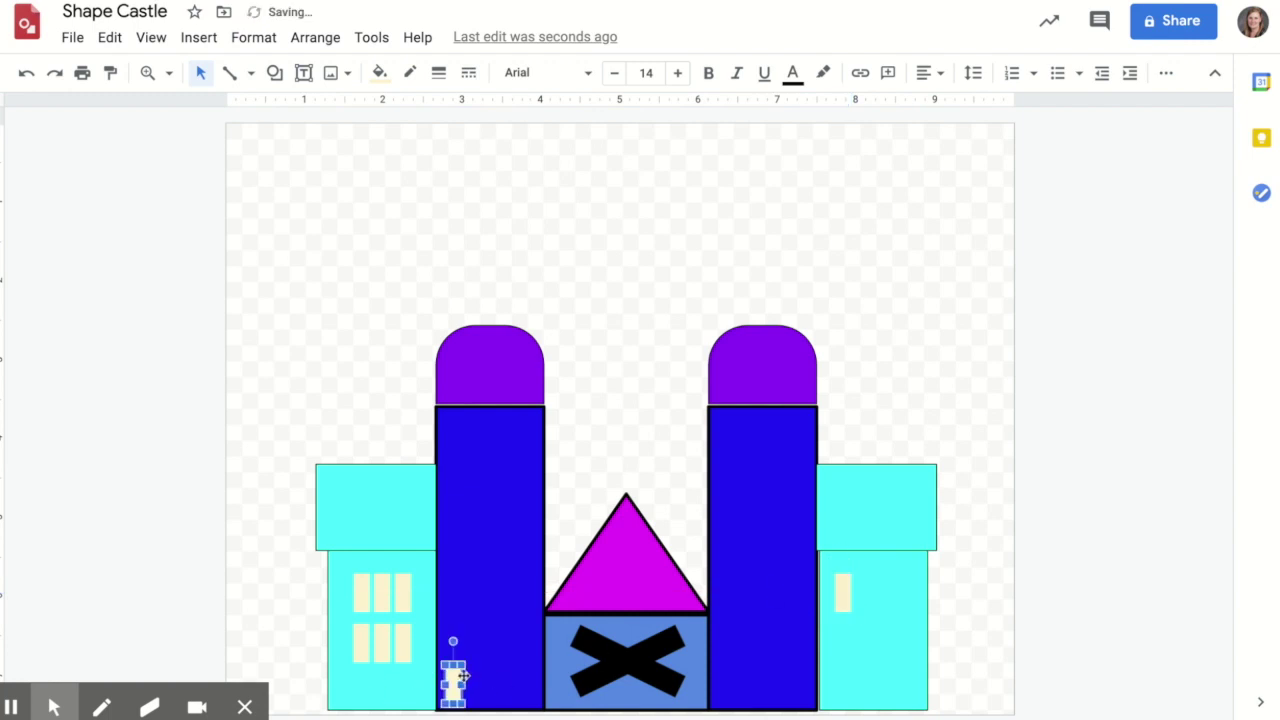
left_click_drag(455, 676, 870, 588)
key("ctrl+v")
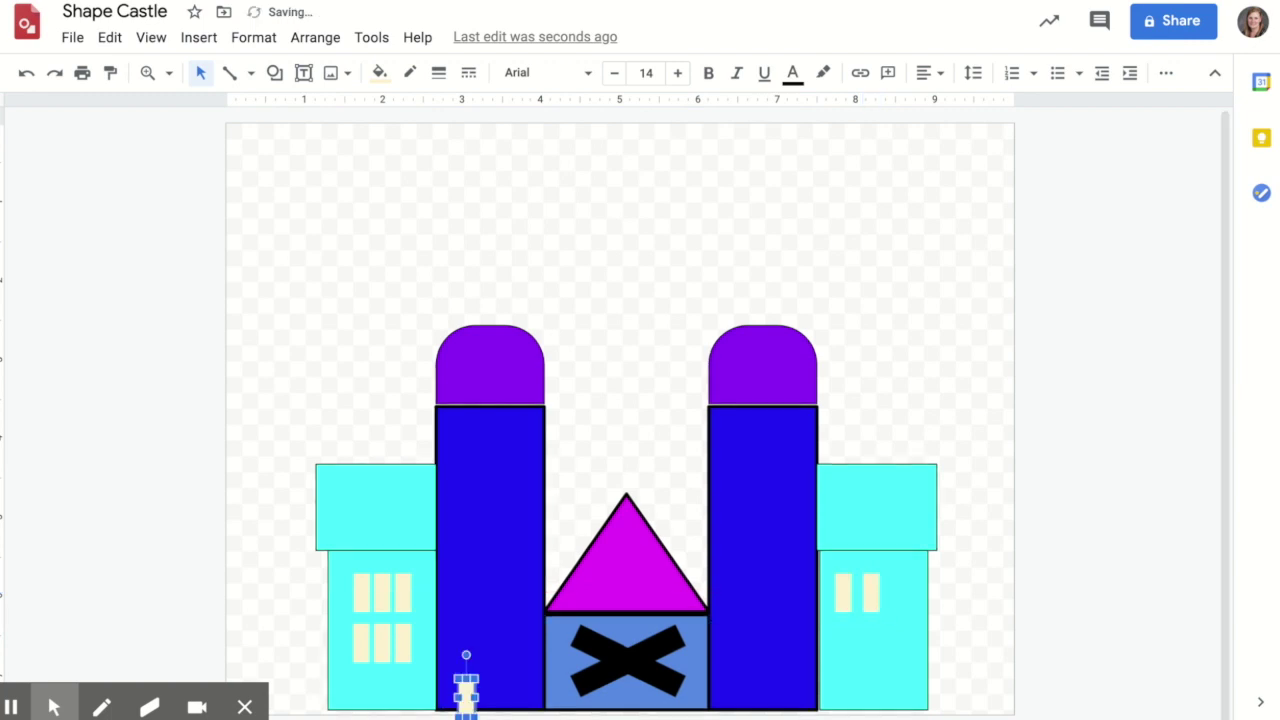
left_click_drag(466, 692, 900, 586)
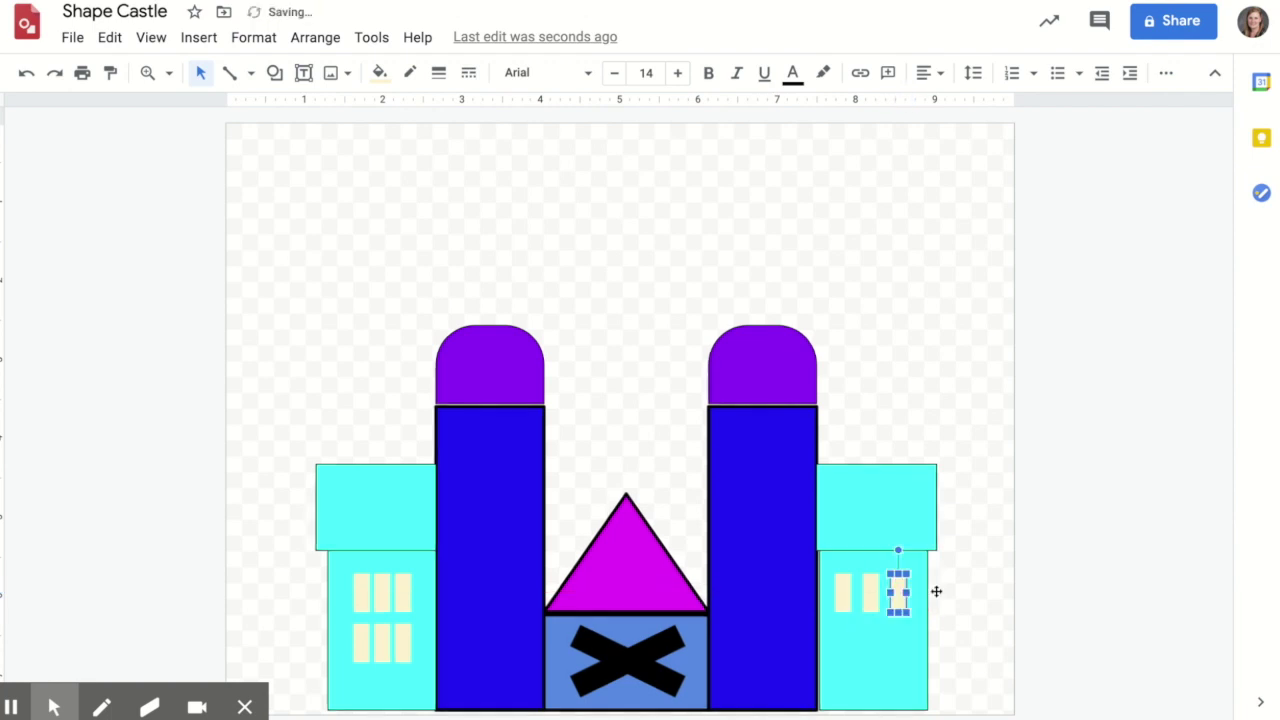
left_click(948, 590)
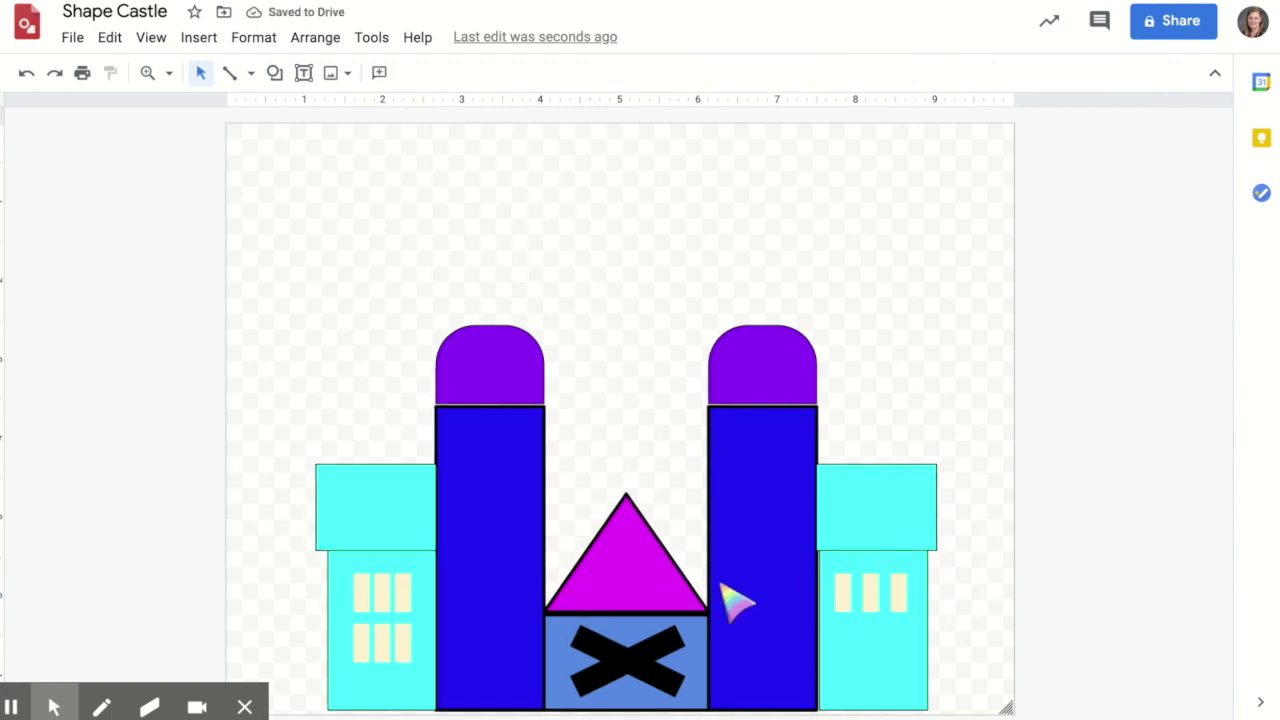
Draw a round-topped door at the base of the left cyan block, fill it with dark gray and round its upper corners more
left_click(275, 72)
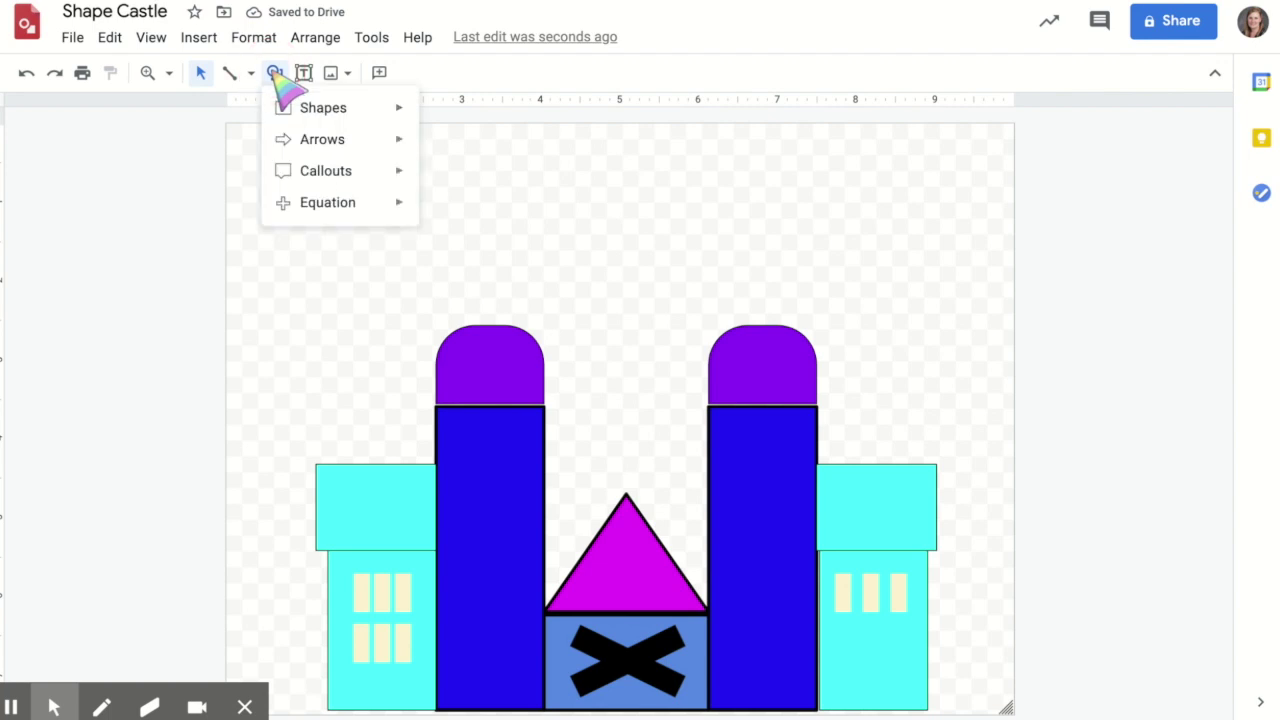
mouse_move(303, 108)
left_click(586, 116)
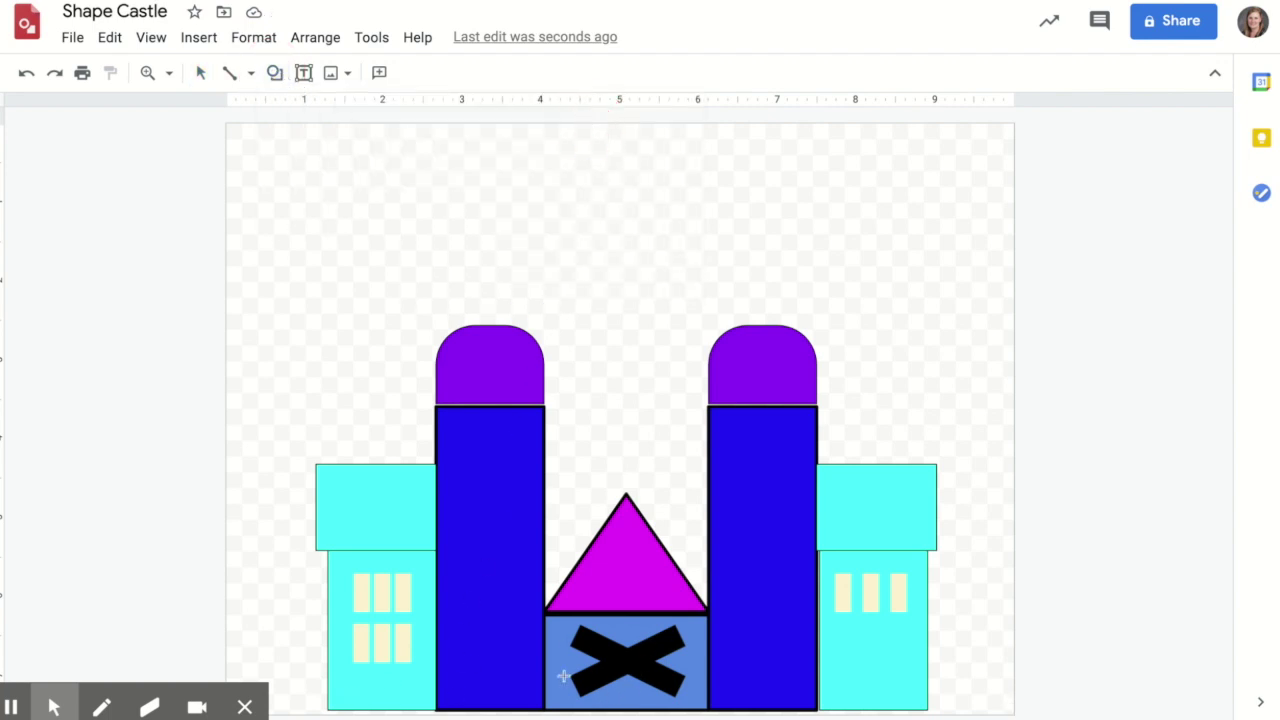
mouse_move(358, 708)
left_mouse_down()
mouse_move(386, 663)
mouse_move(414, 671)
mouse_move(403, 670)
left_mouse_up()
left_click(379, 72)
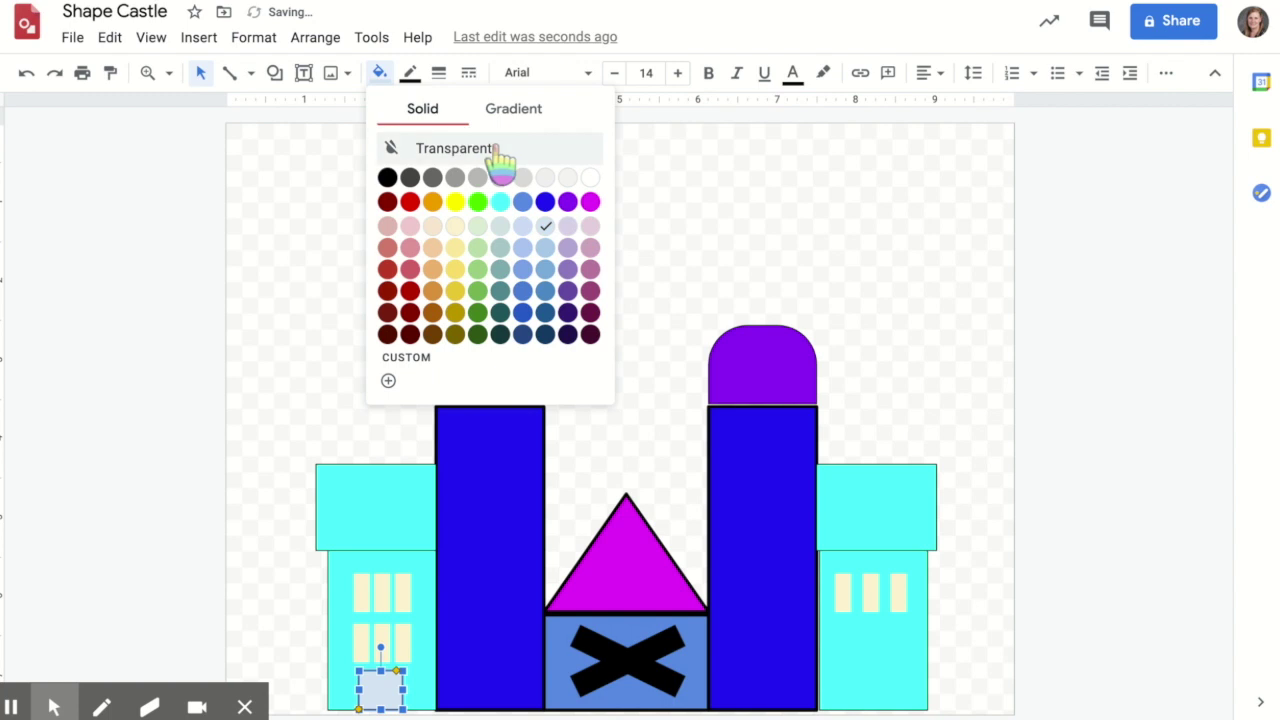
left_click(410, 177)
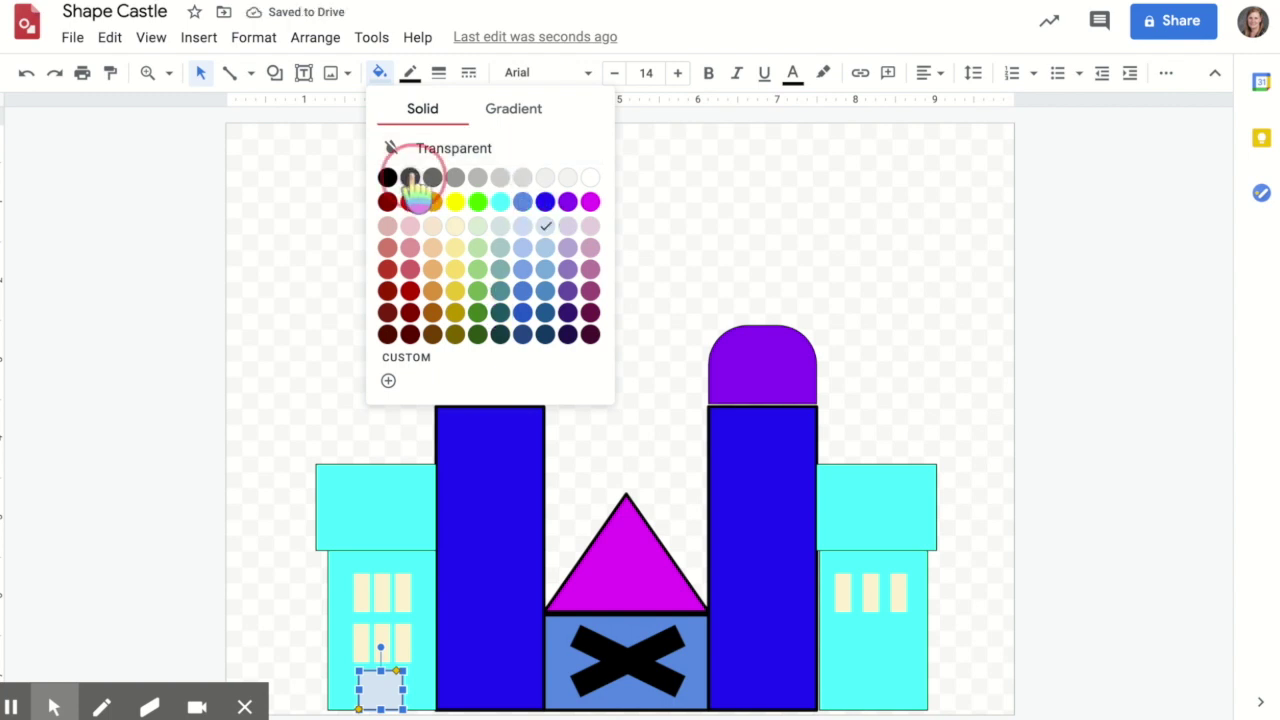
left_click(397, 671)
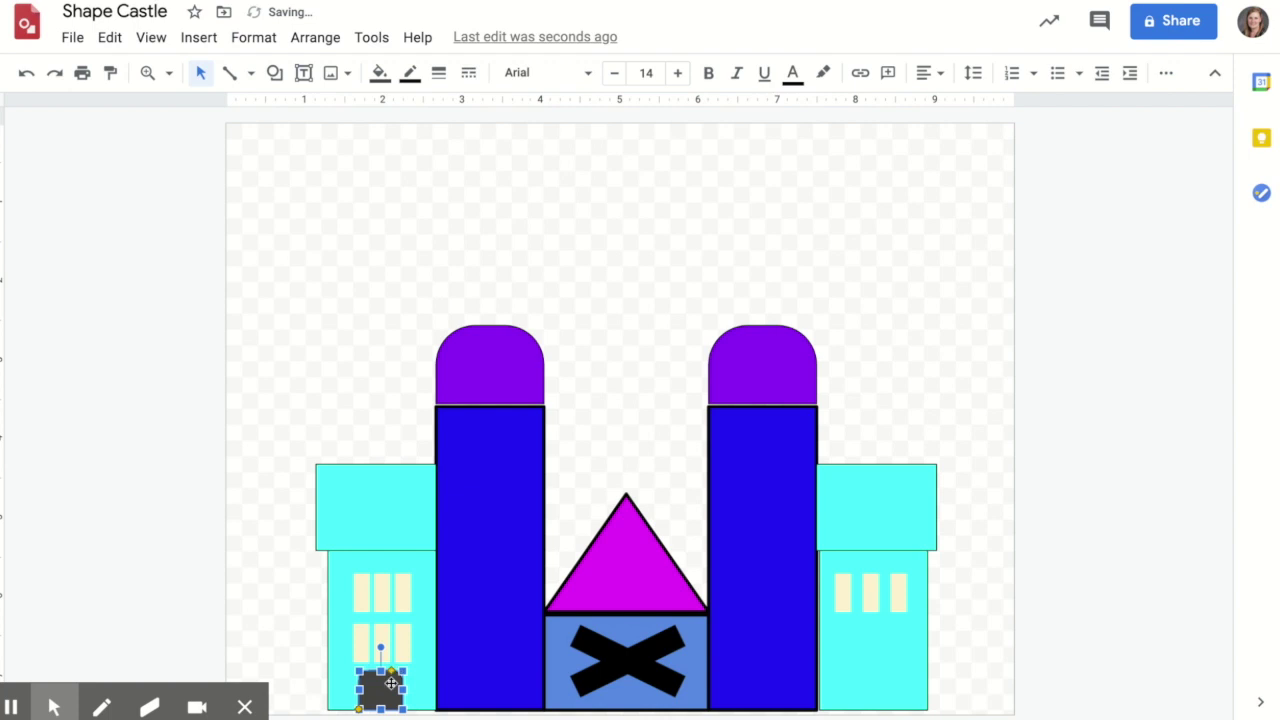
Duplicate the dark gray door onto the base of the right cyan block and adjust both doors to sit centred and level
left_click_drag(391, 683, 878, 686)
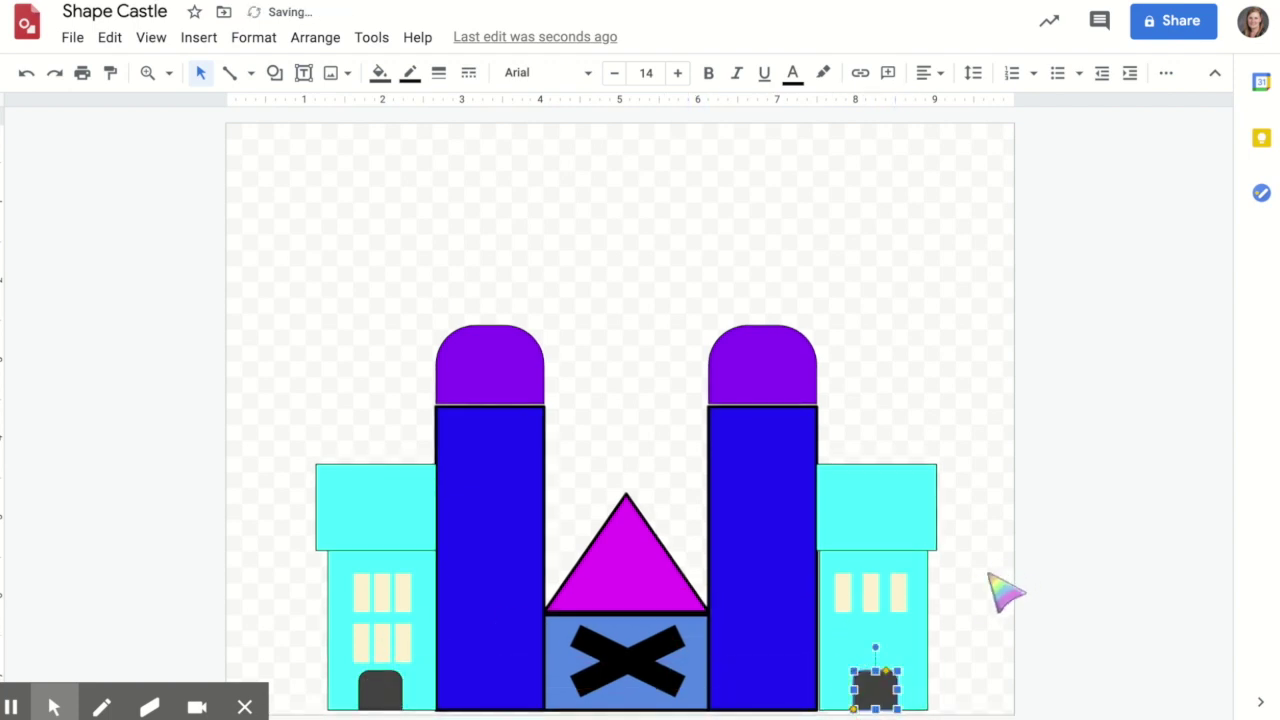
left_click(377, 692)
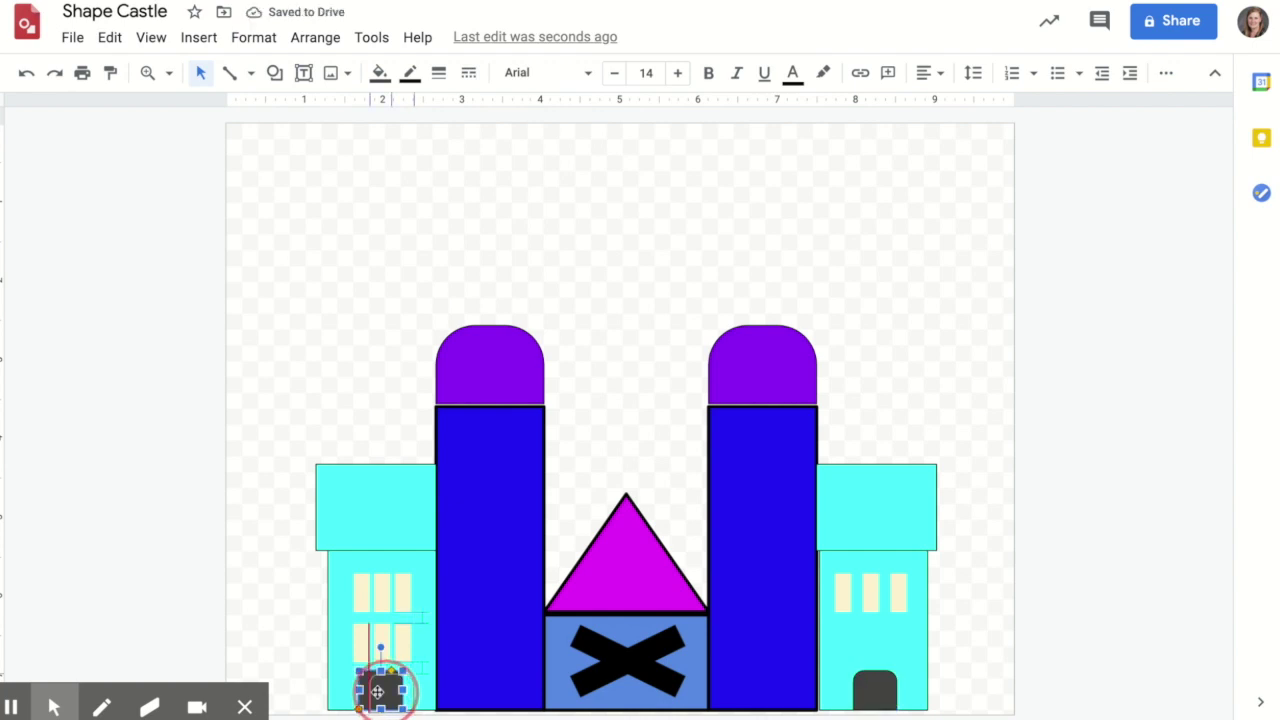
left_click_drag(377, 692, 384, 693)
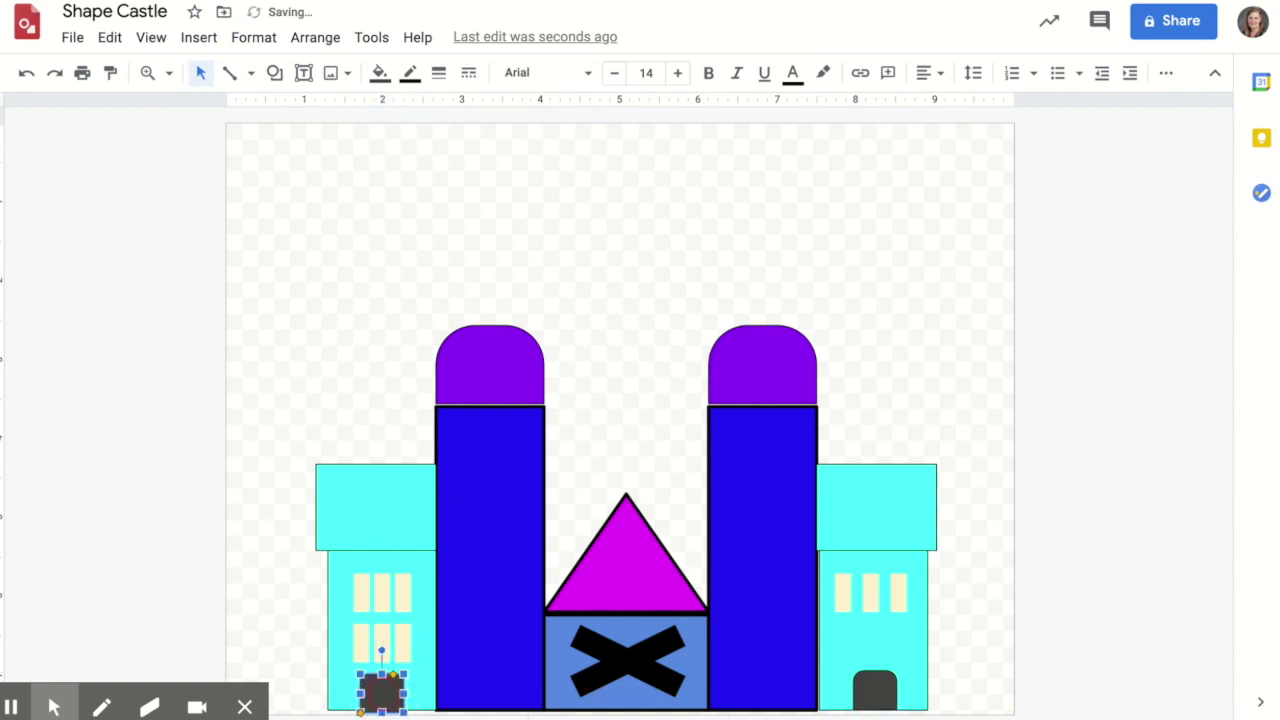
left_click(884, 694)
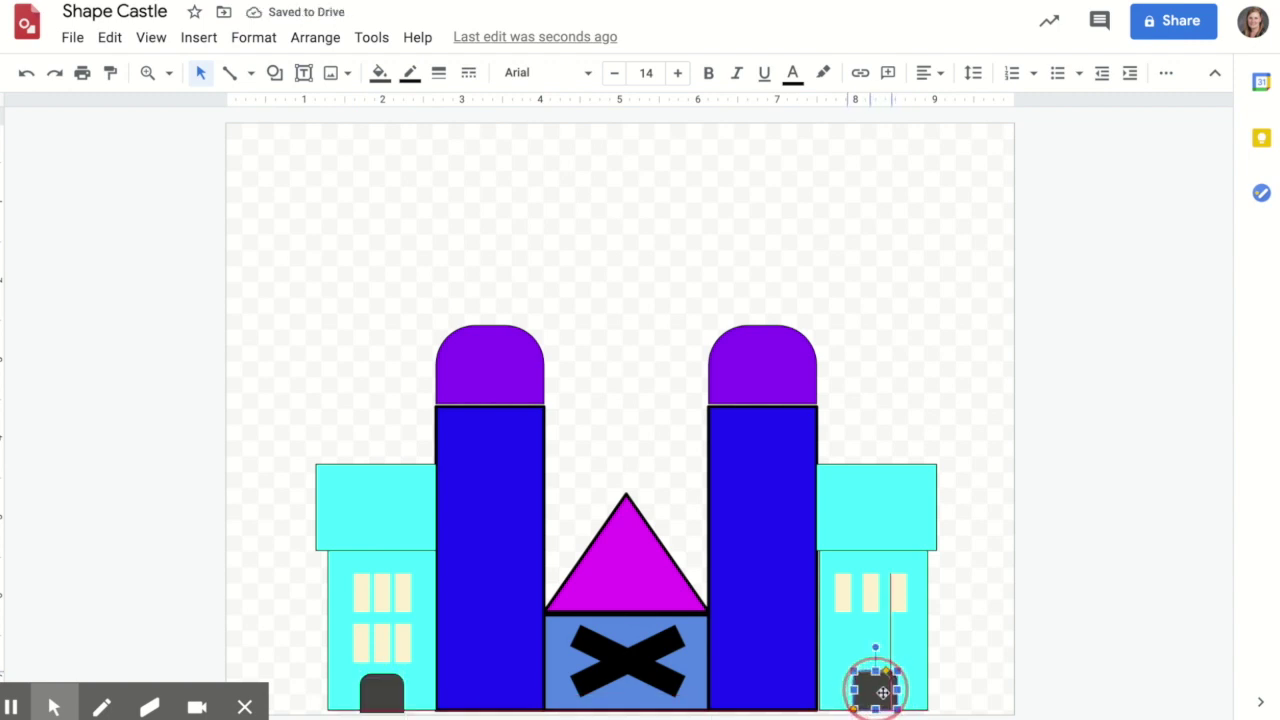
left_click_drag(883, 693, 867, 690)
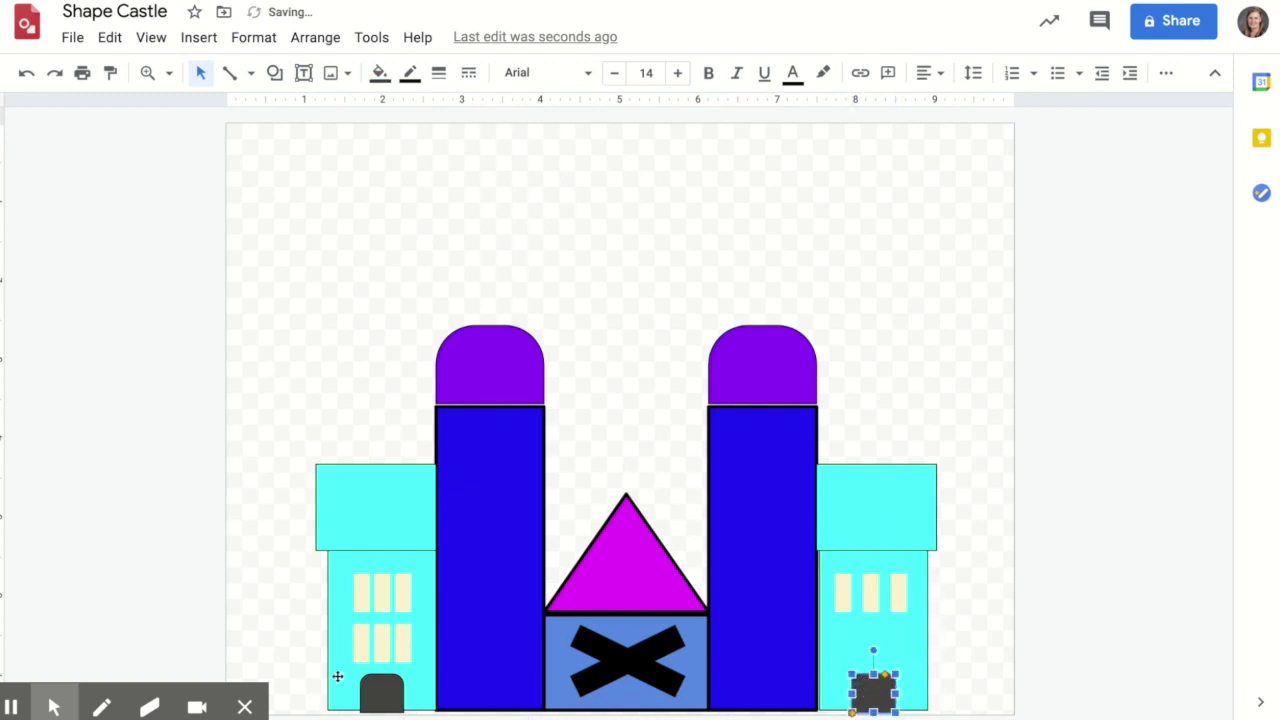
left_click(380, 690)
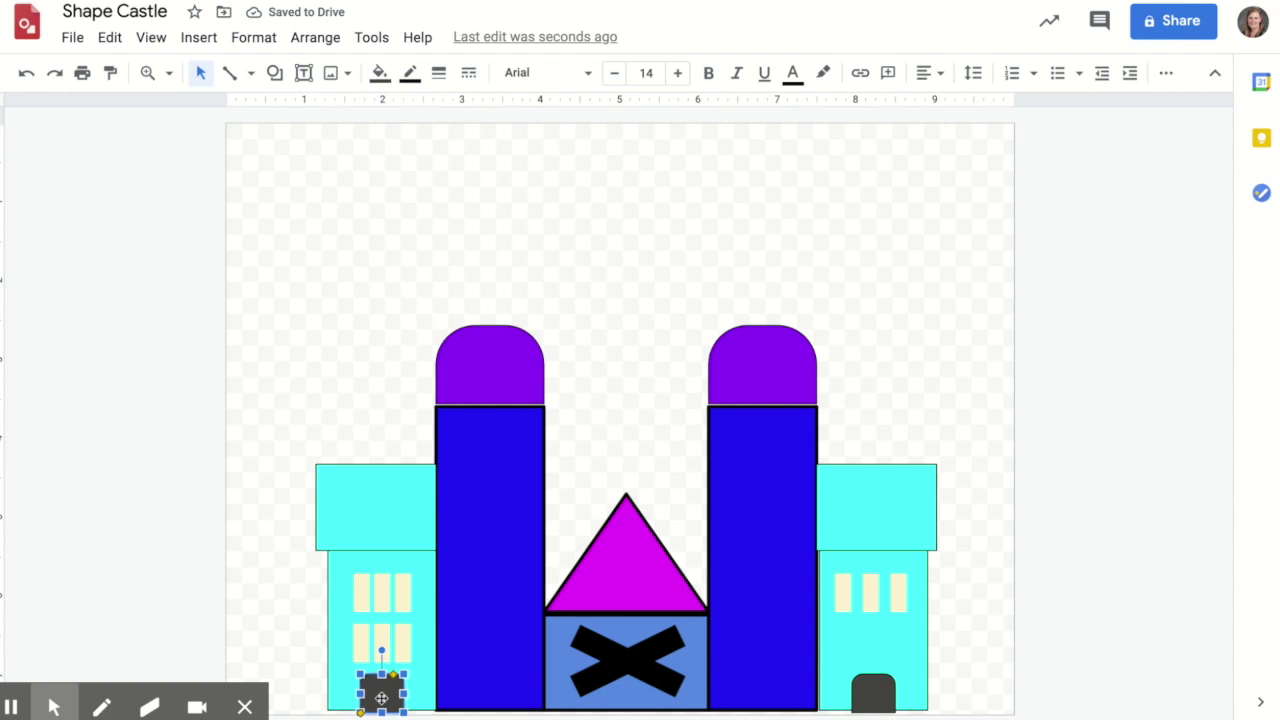
Move the magenta triangle up between the purple domes and draw a cornflower blue block arc on top of the gate block, spanning between the towers
left_click(613, 564)
left_click_drag(613, 564, 618, 382)
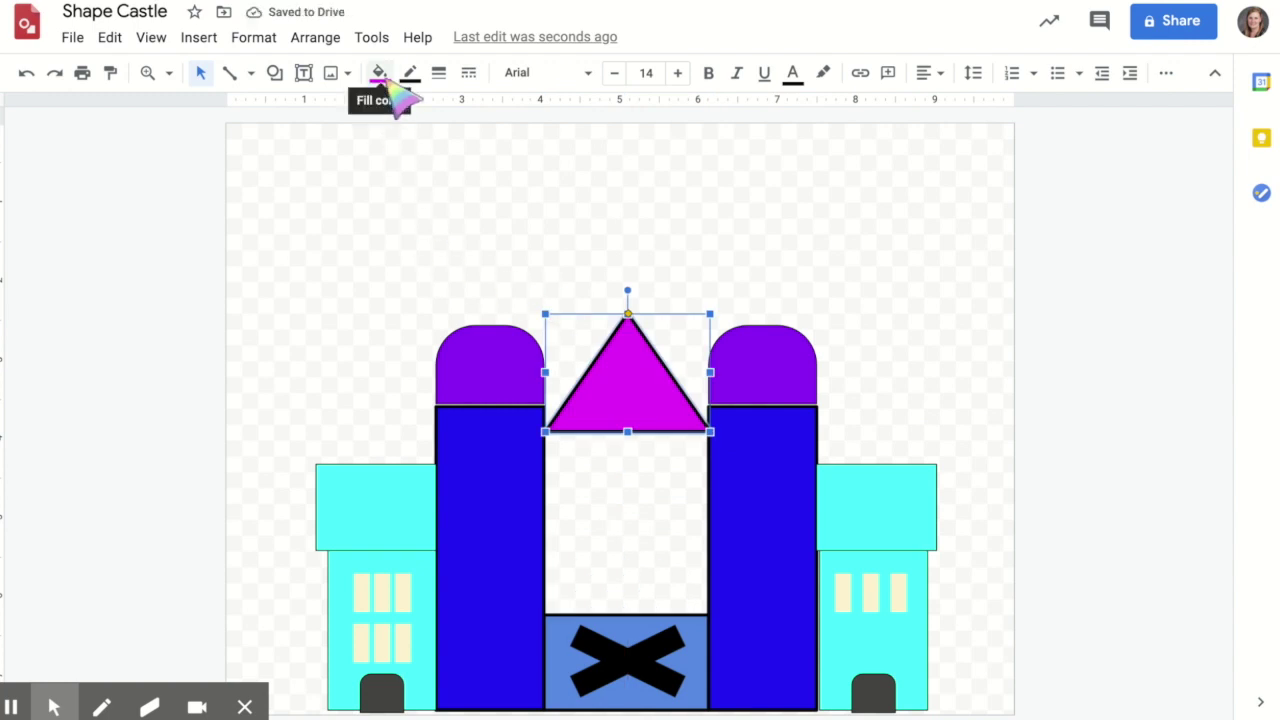
left_click(274, 73)
mouse_move(305, 128)
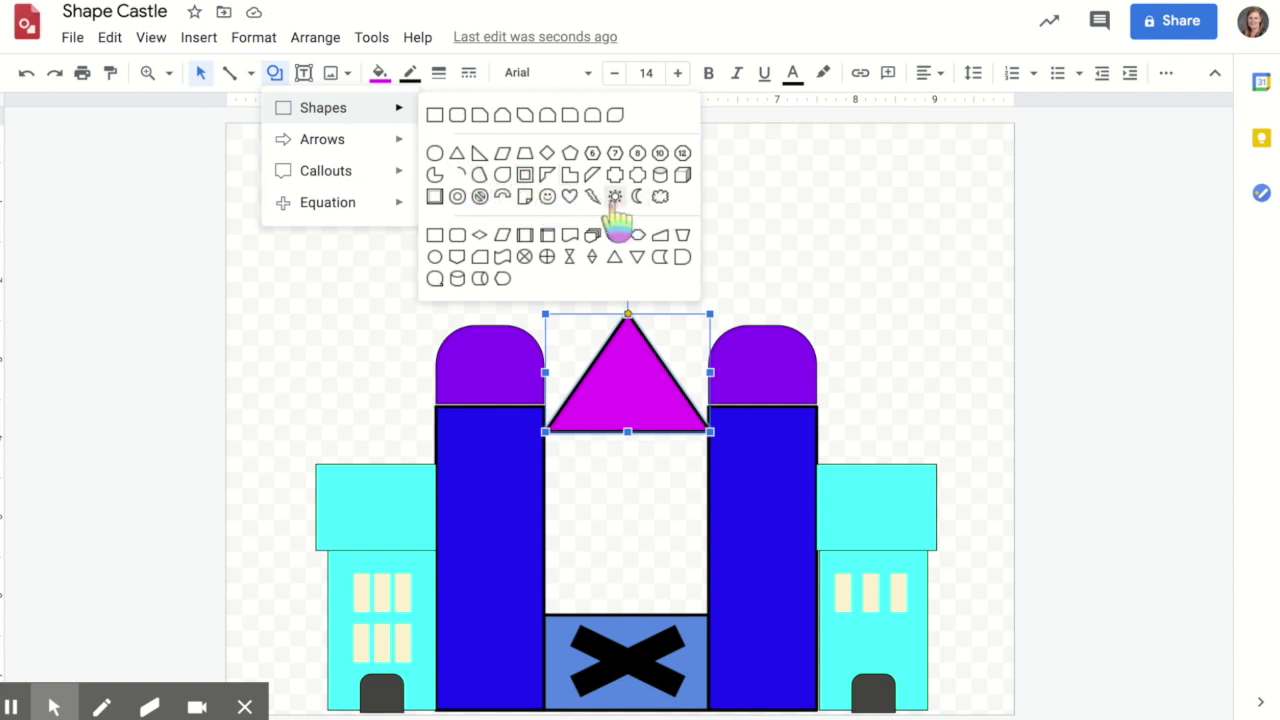
left_click(504, 197)
left_click_drag(548, 537, 647, 562)
left_click(380, 72)
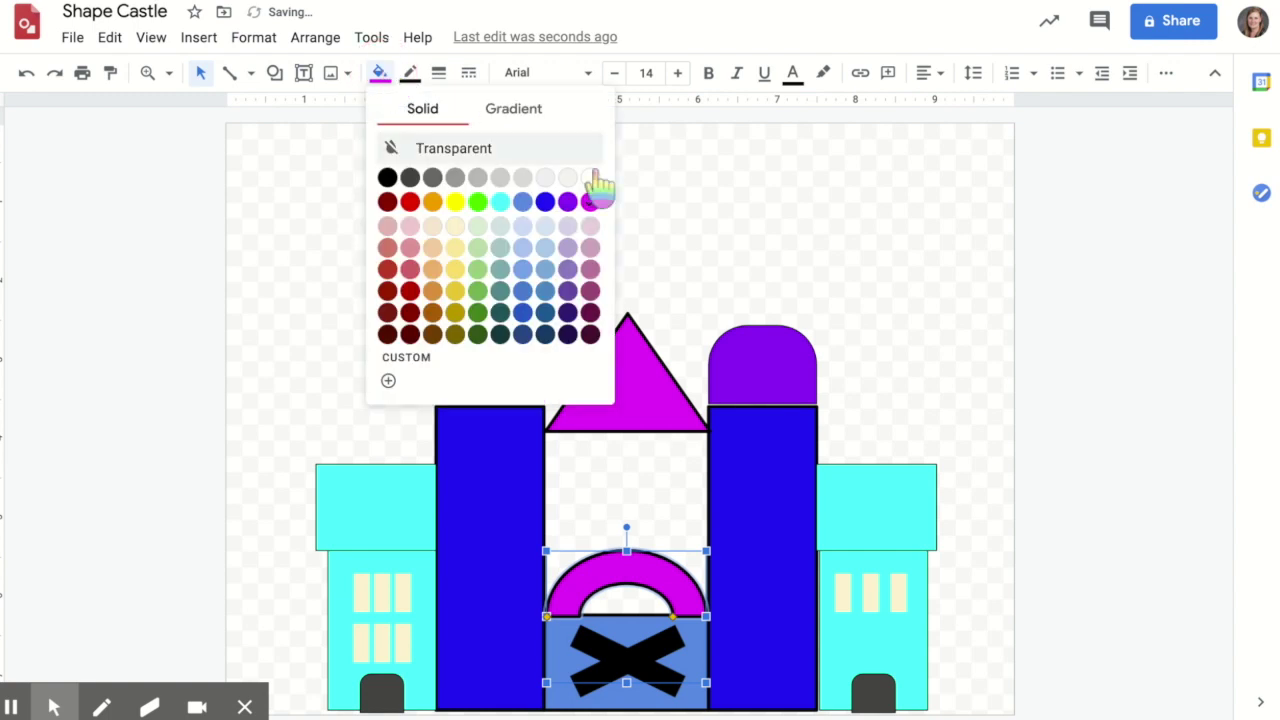
left_click(530, 228)
left_click(633, 561)
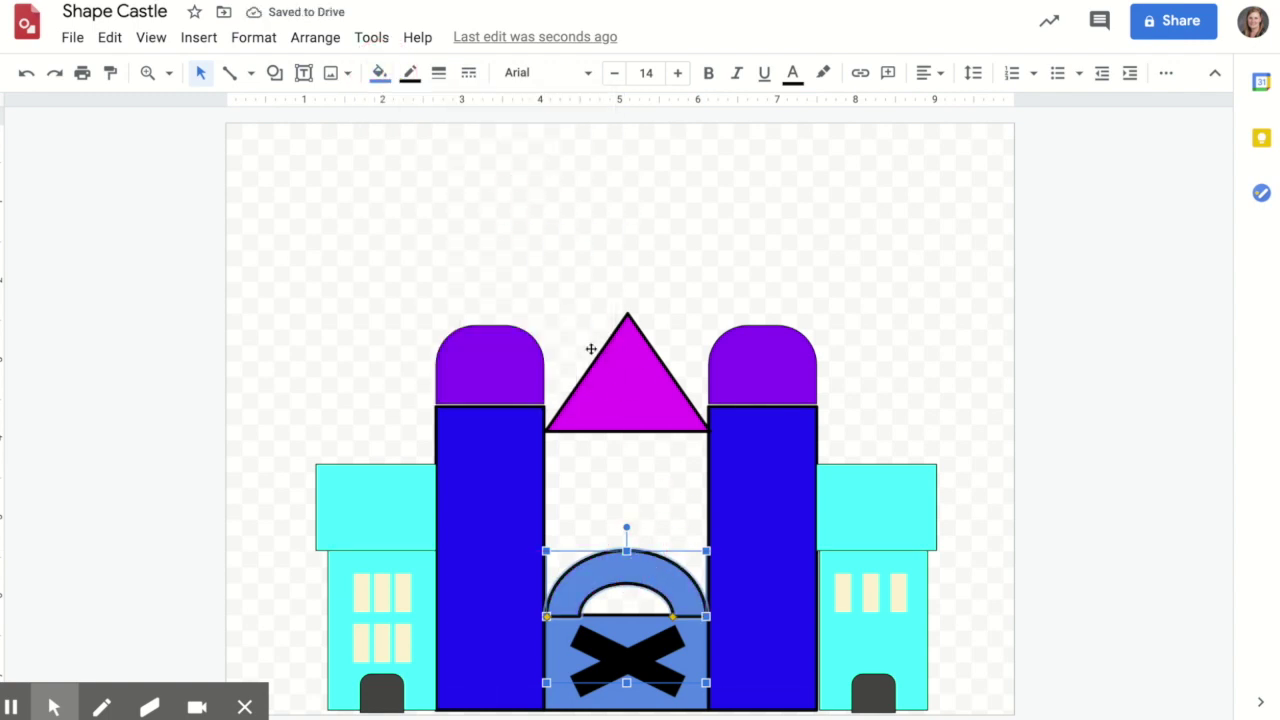
Draw a blue ellipse between the magenta triangle and the arc, and widen it to fill the gap between the towers
left_click(274, 73)
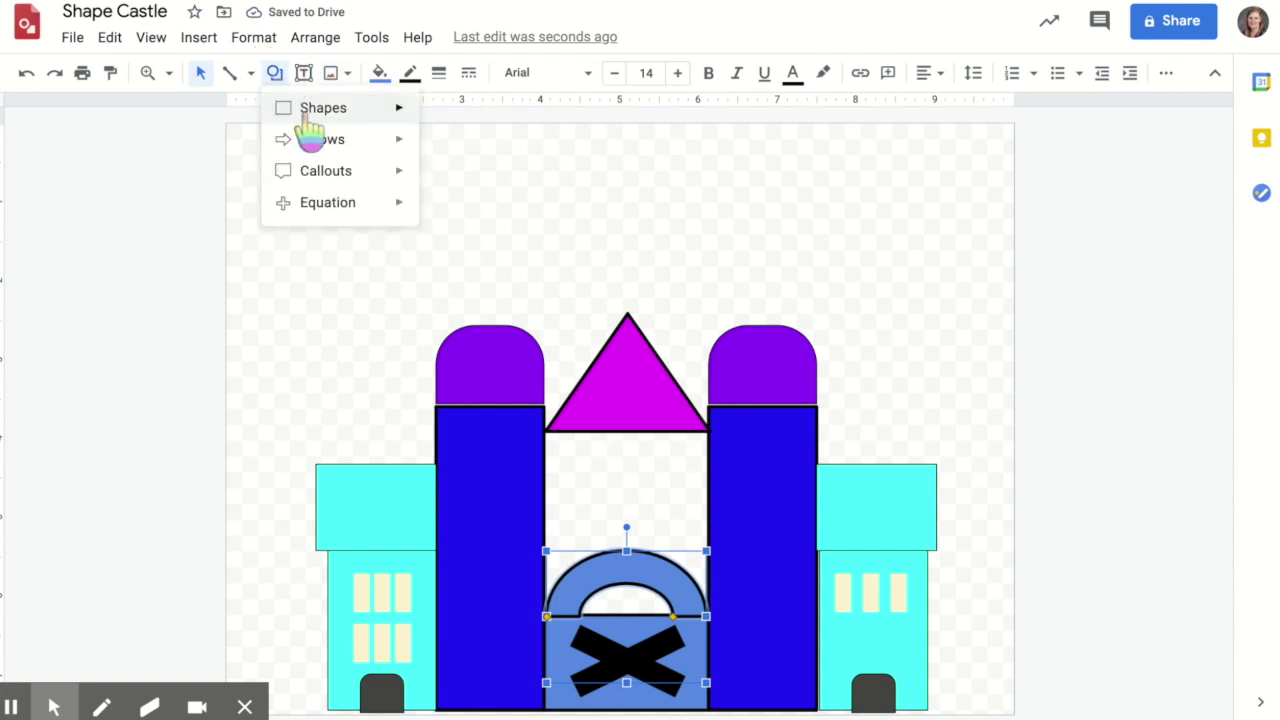
mouse_move(305, 118)
left_click(436, 169)
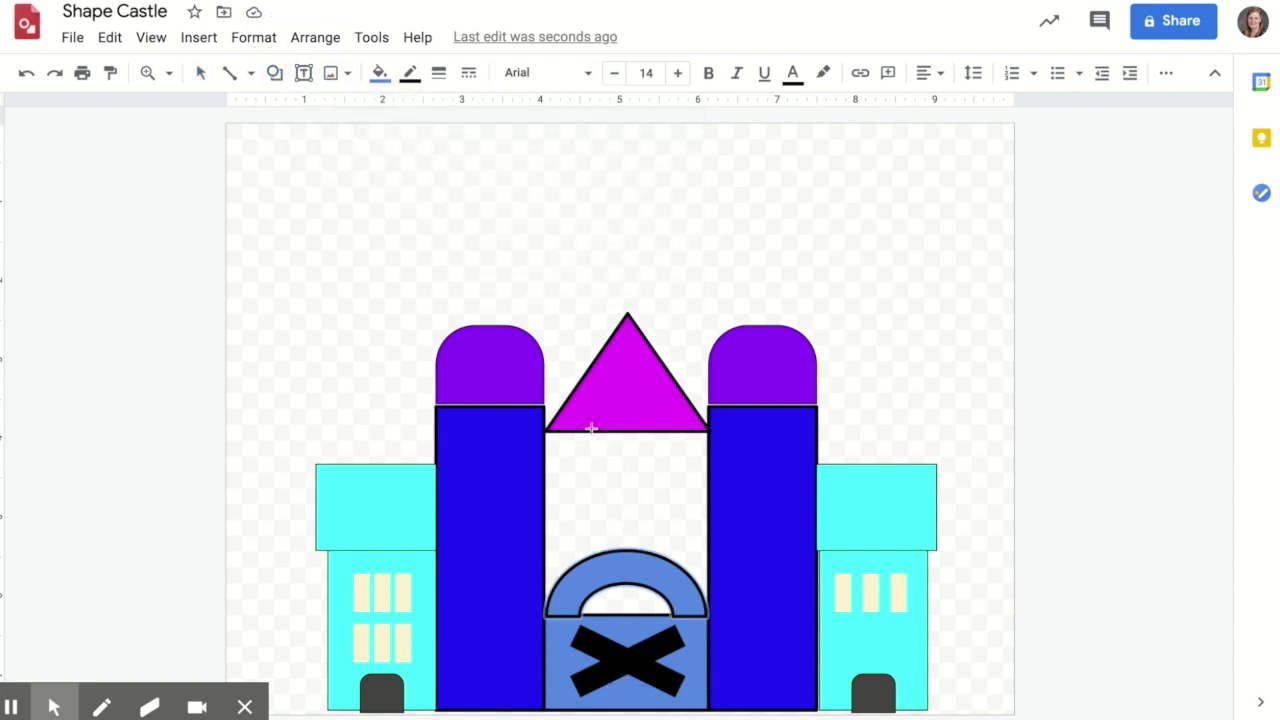
left_click_drag(569, 433, 678, 551)
left_click(634, 479)
left_click_drag(634, 479, 706, 490)
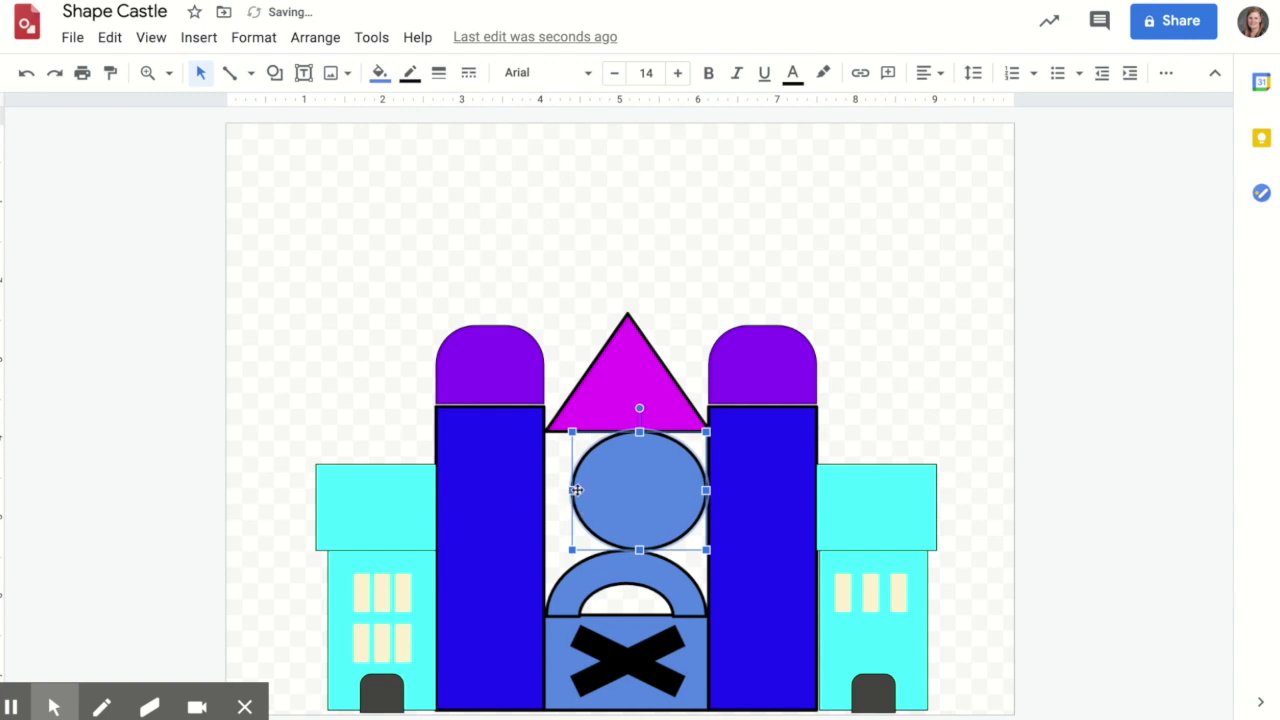
left_click_drag(572, 490, 546, 491)
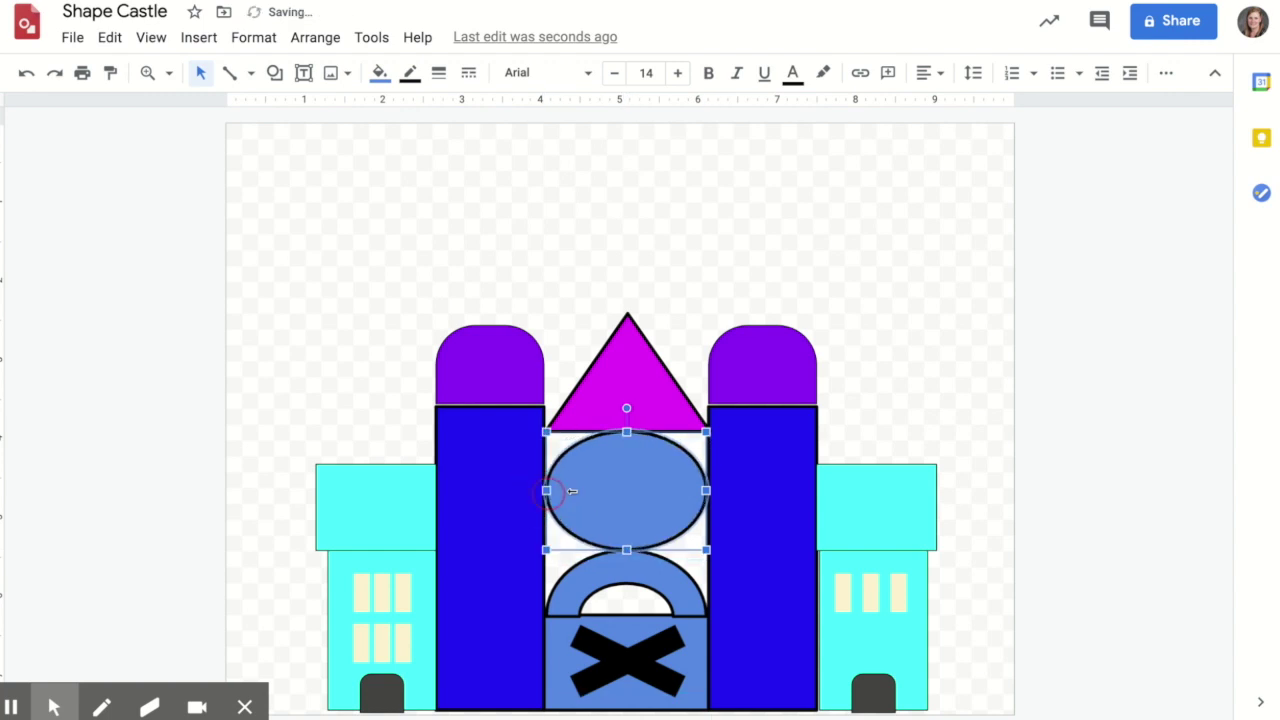
Fill the ellipse between the towers with a light green radial gradient
left_click(379, 72)
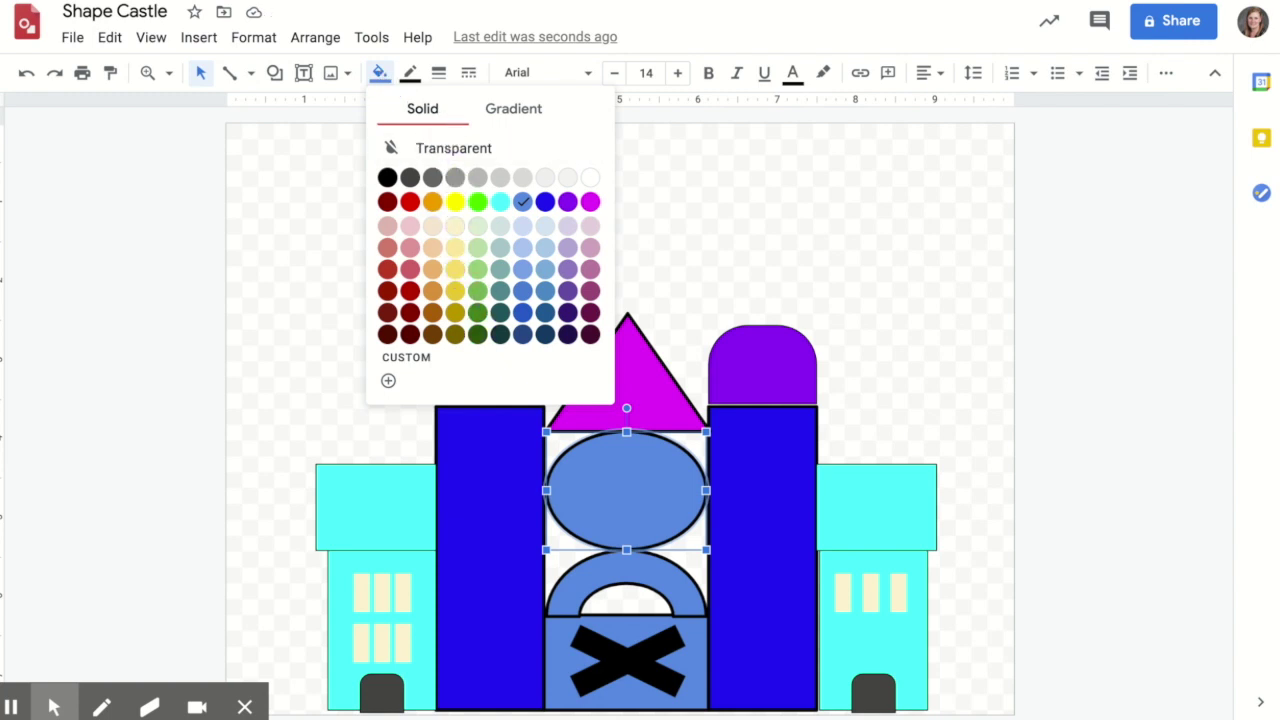
left_click(527, 112)
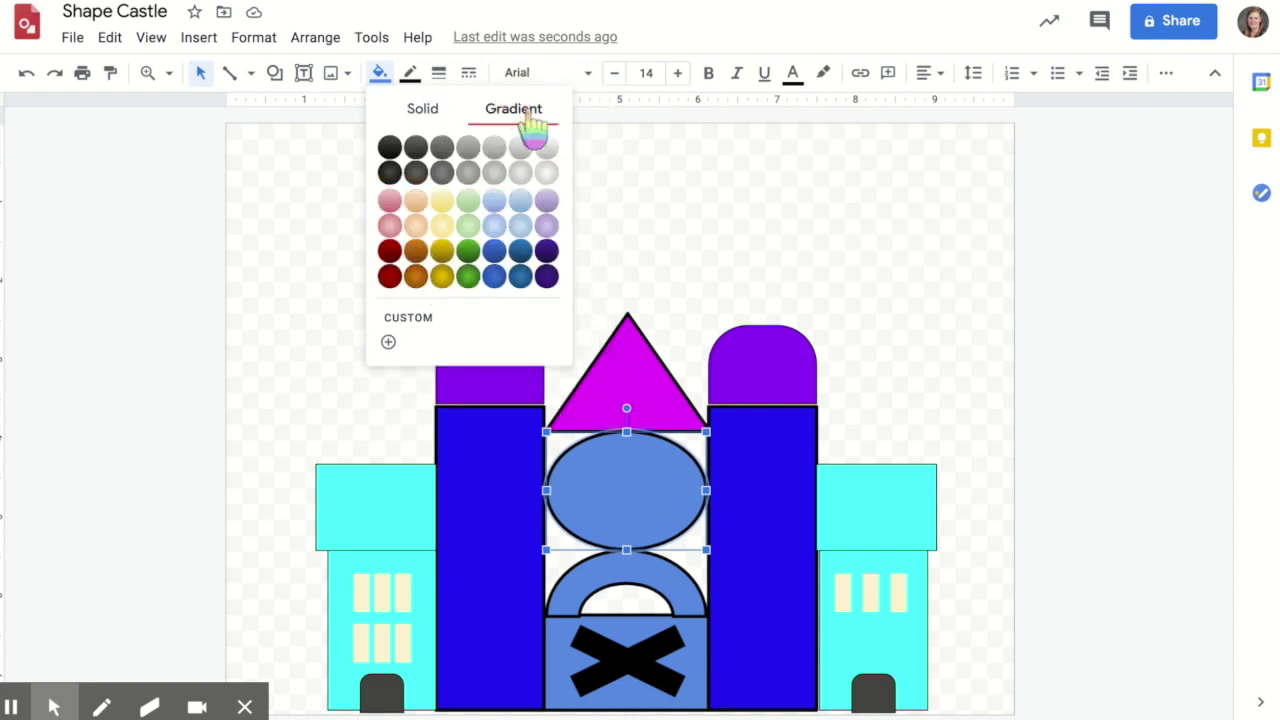
left_click(470, 227)
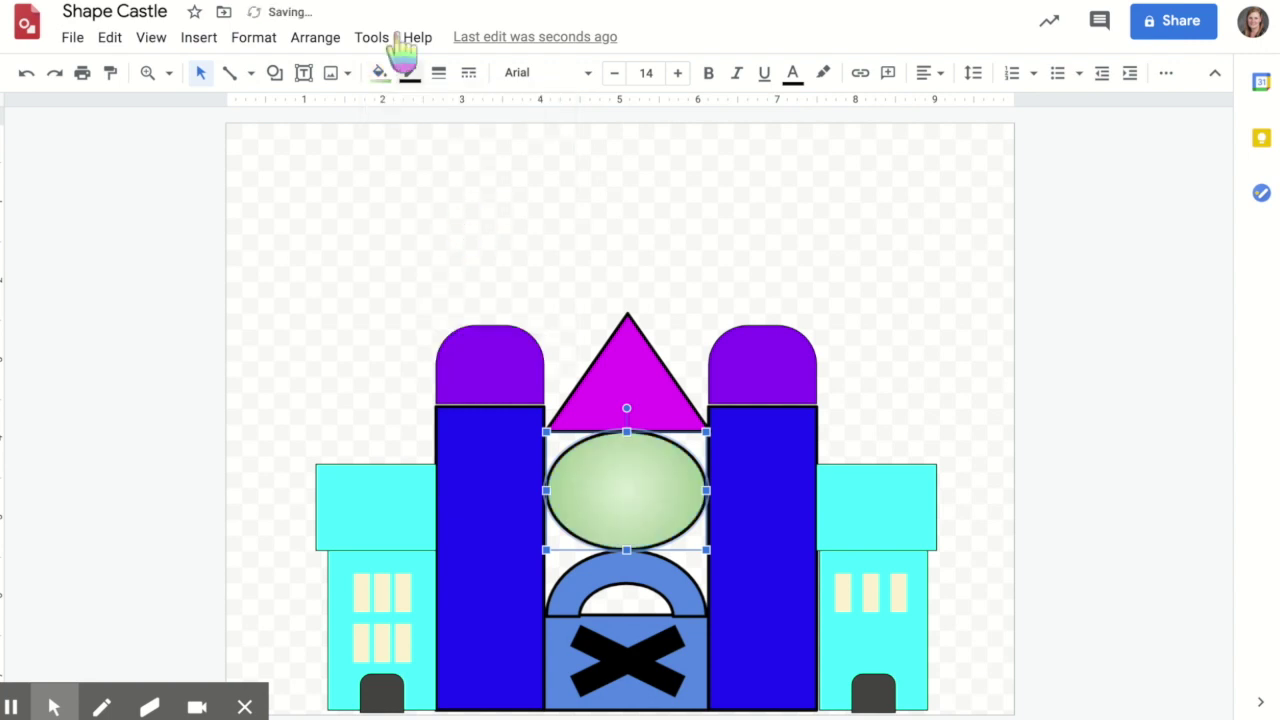
Fill the ellipse with a light blue radial gradient and the block arc beneath it with a light blue linear gradient
left_click(380, 72)
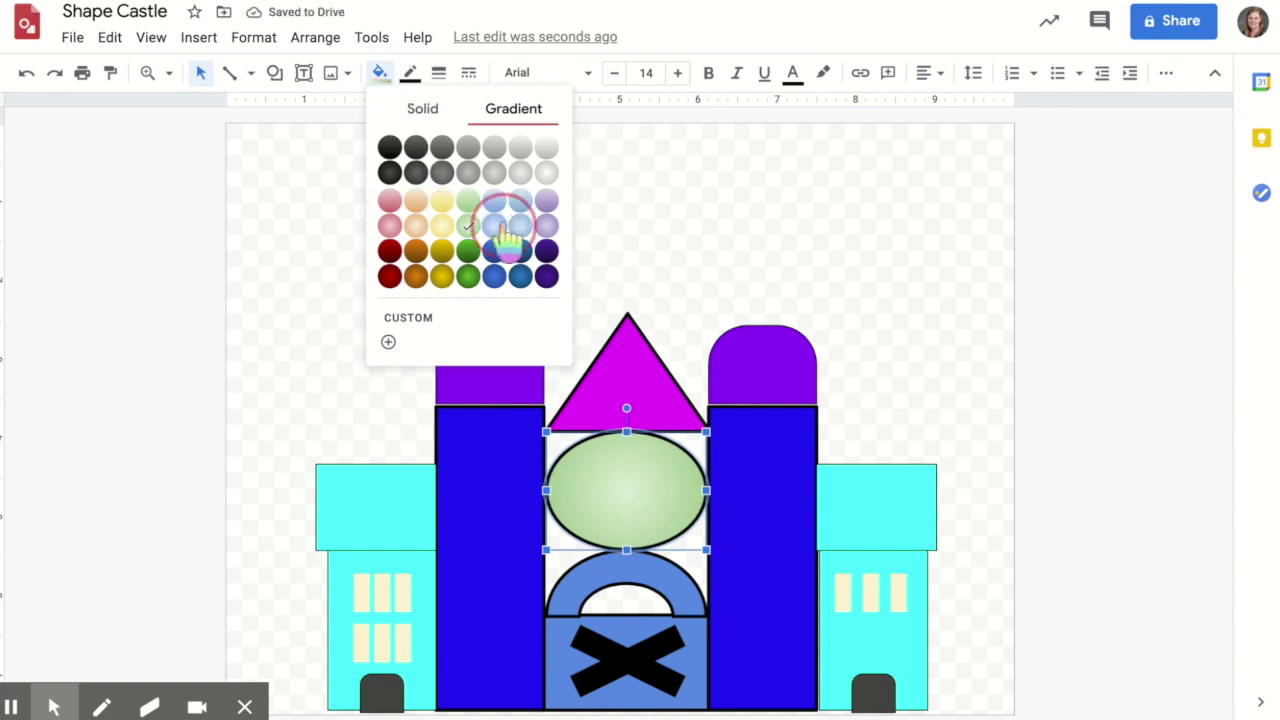
left_click(500, 220)
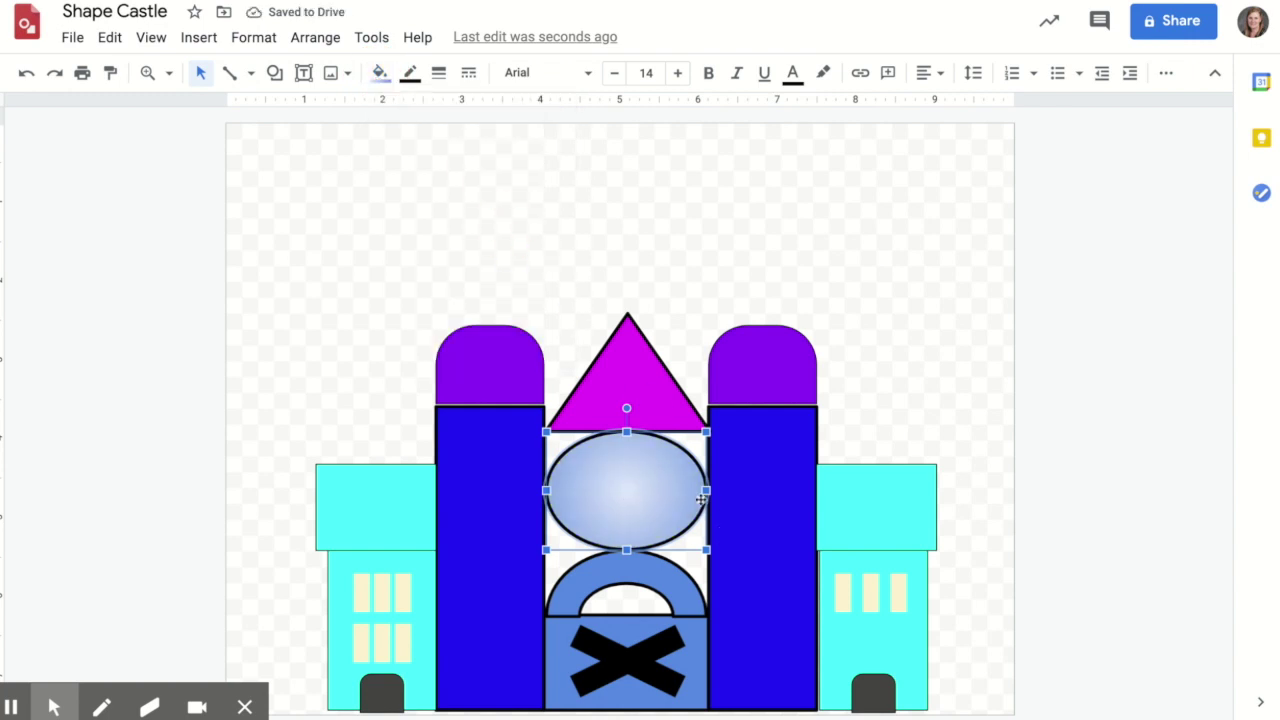
left_click(625, 574)
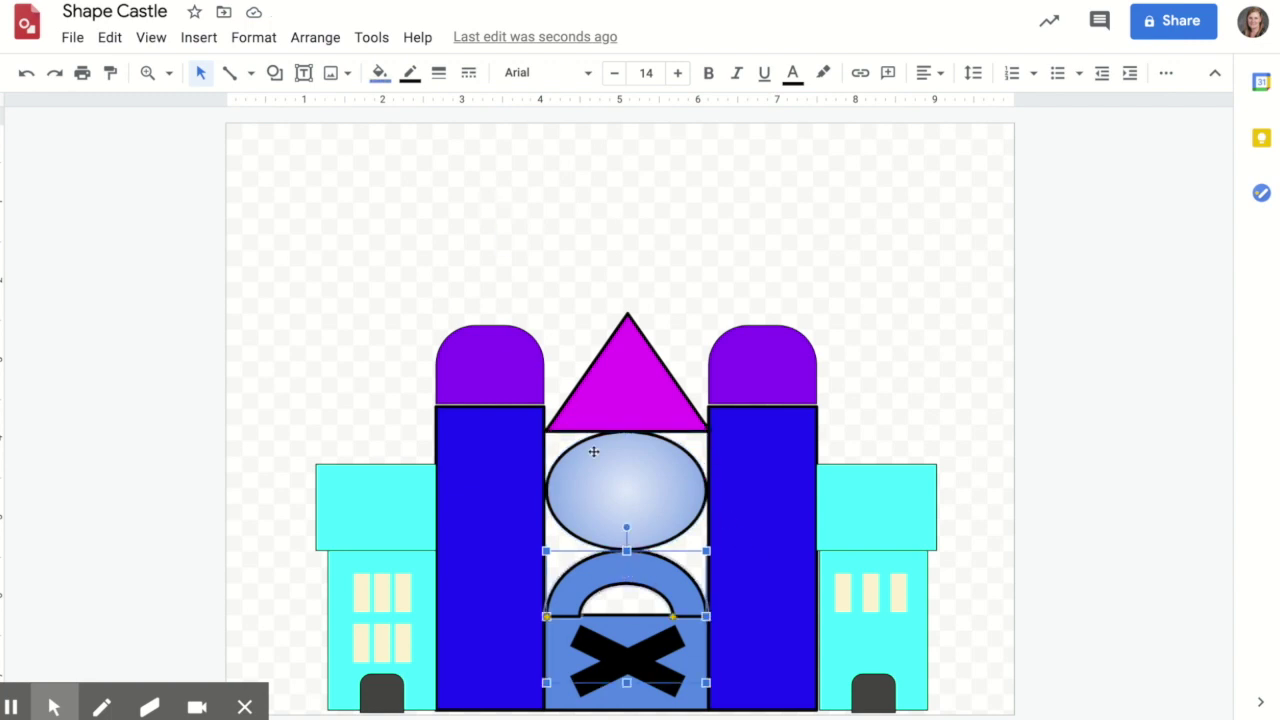
left_click(380, 73)
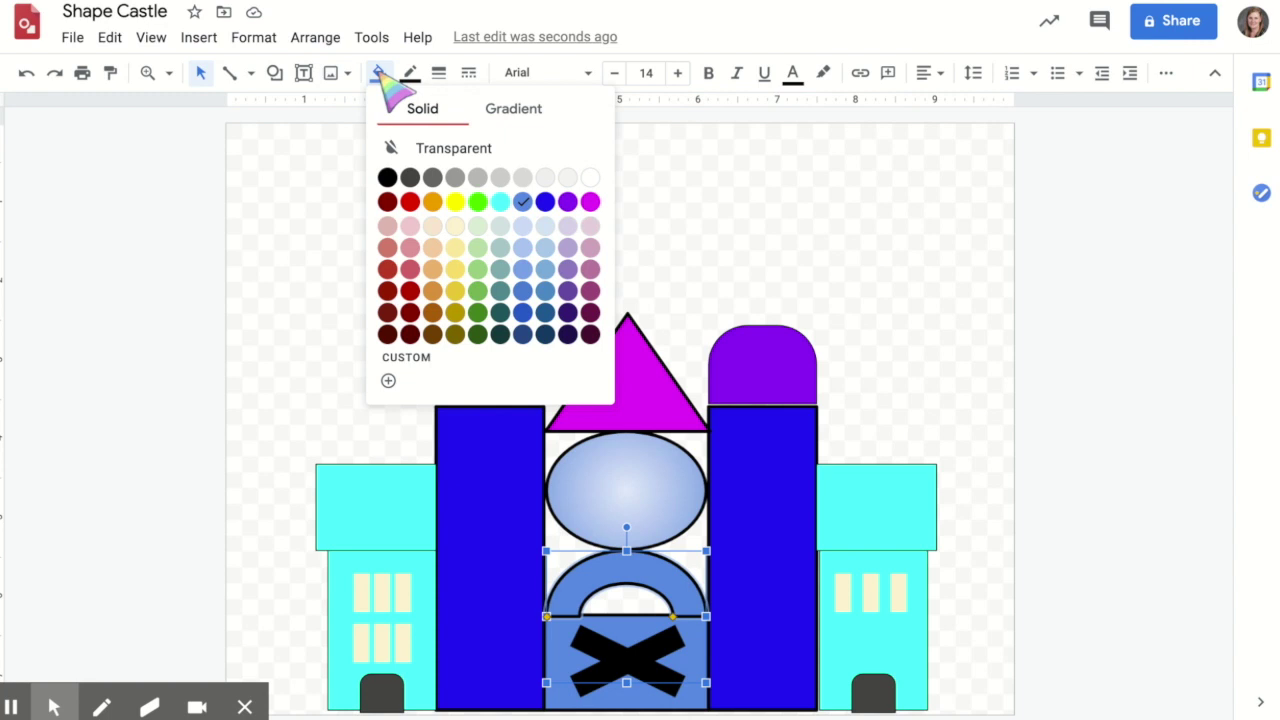
left_click(516, 112)
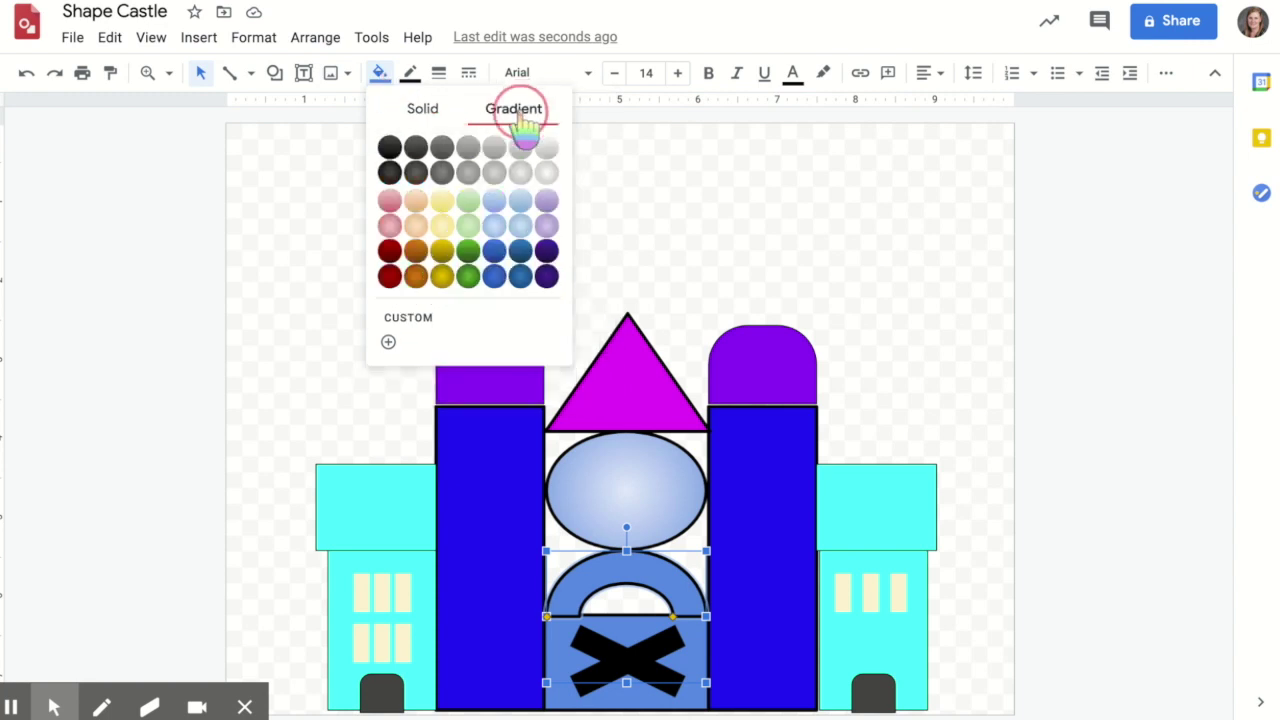
left_click(495, 203)
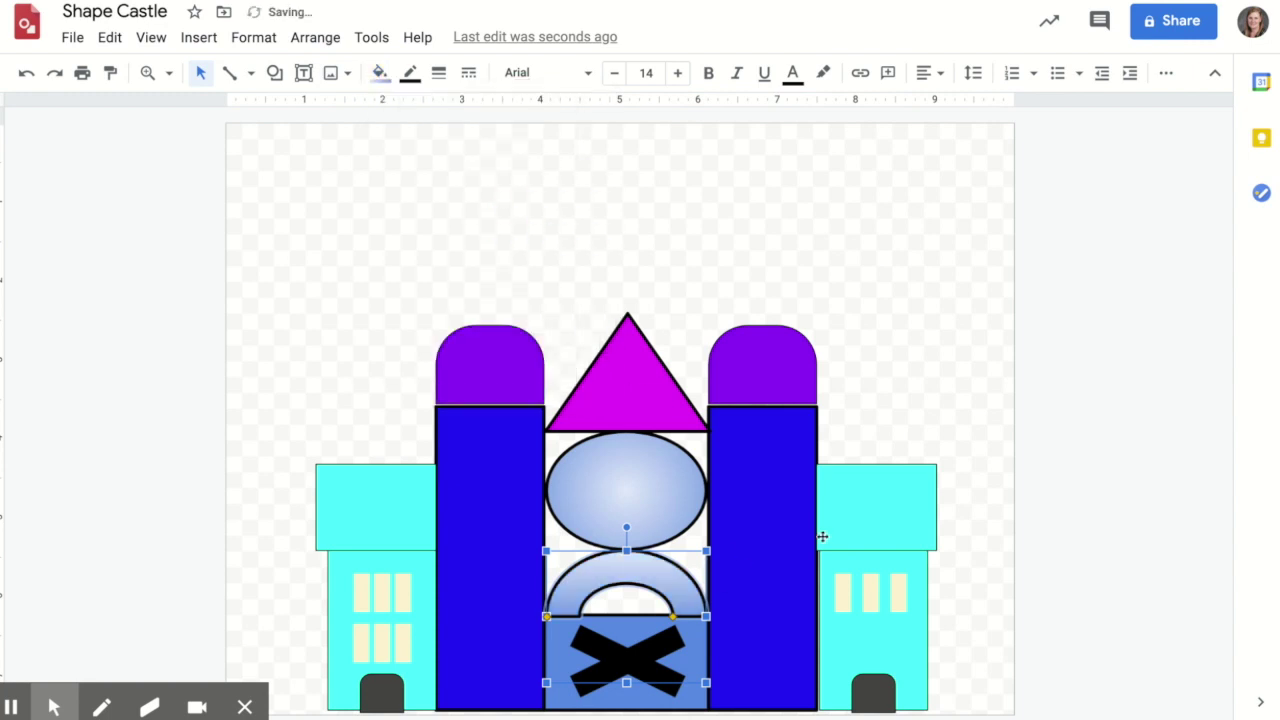
Fill both purple domes on top of the towers with a dark purple linear gradient, starting with the right dome
left_click(777, 521)
left_click(786, 392)
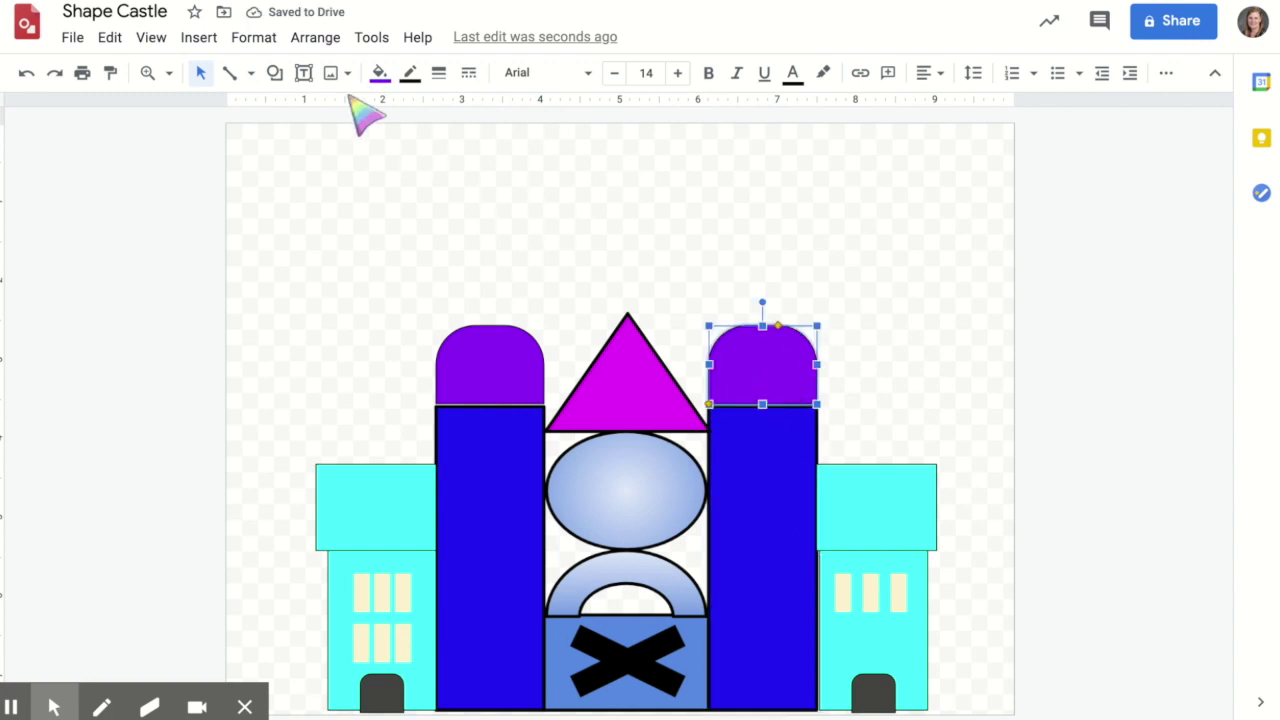
left_click(379, 72)
left_click(515, 113)
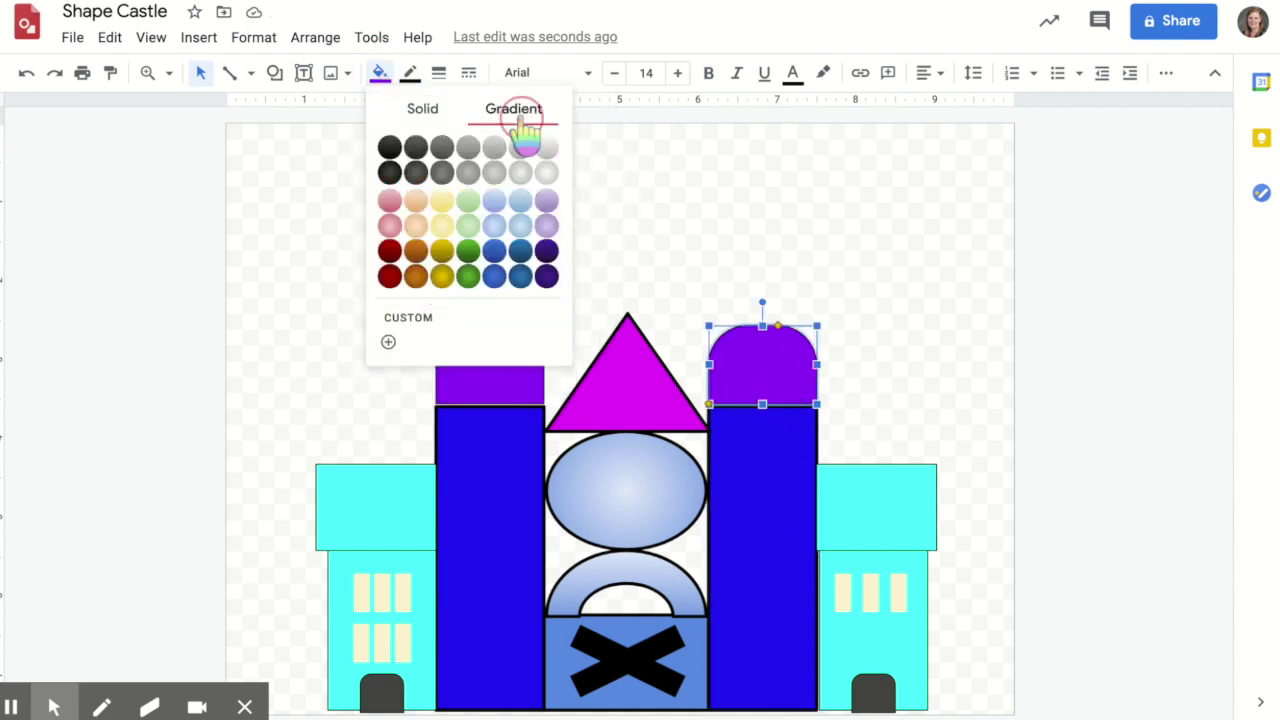
left_click(548, 252)
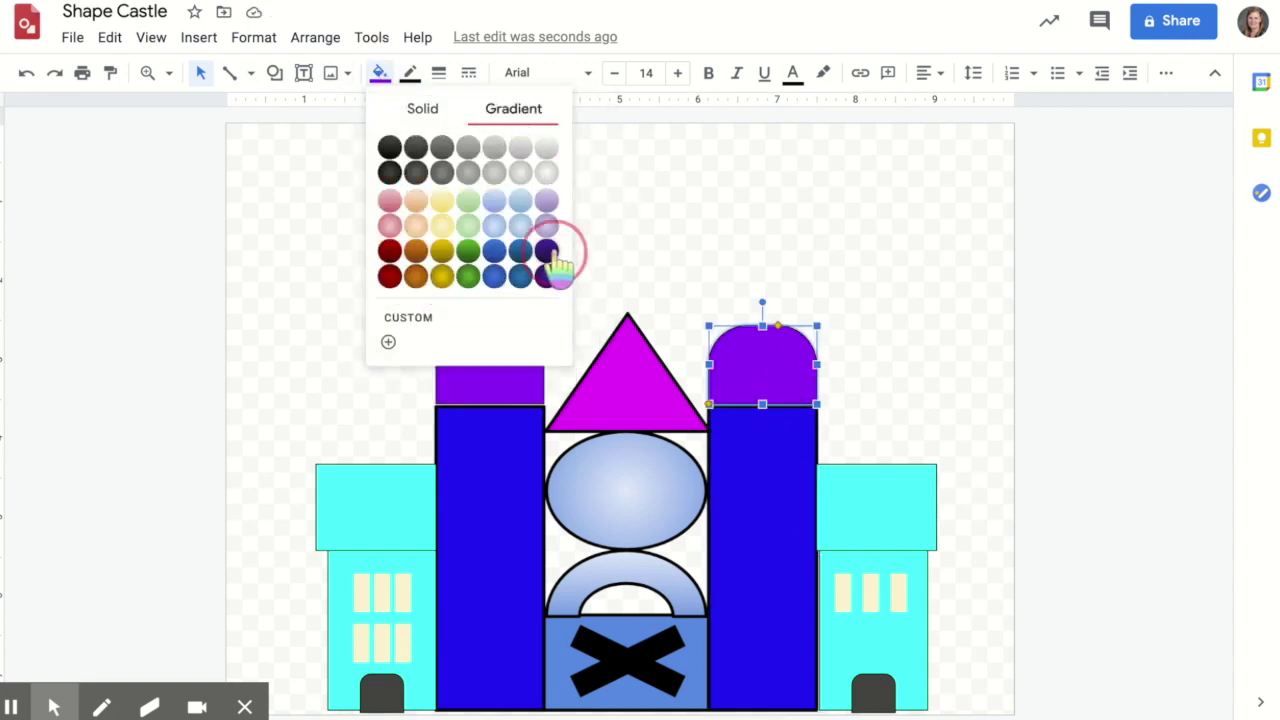
left_click(483, 352)
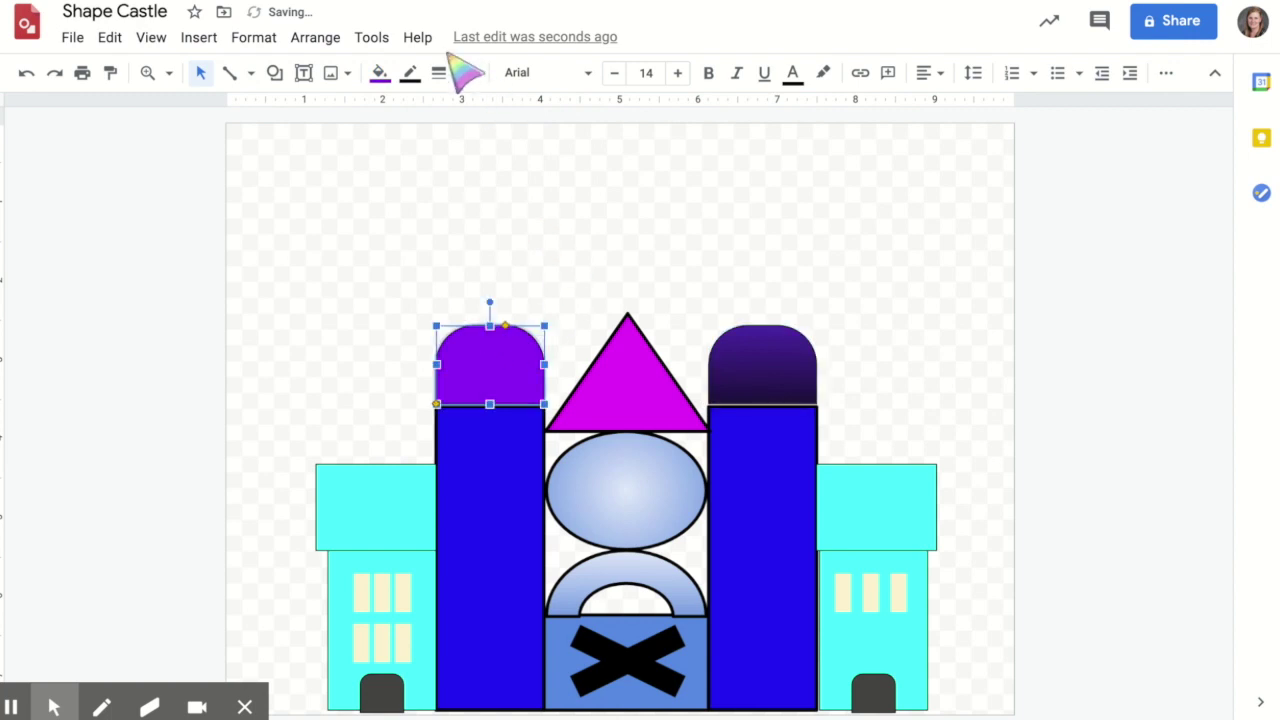
left_click(380, 74)
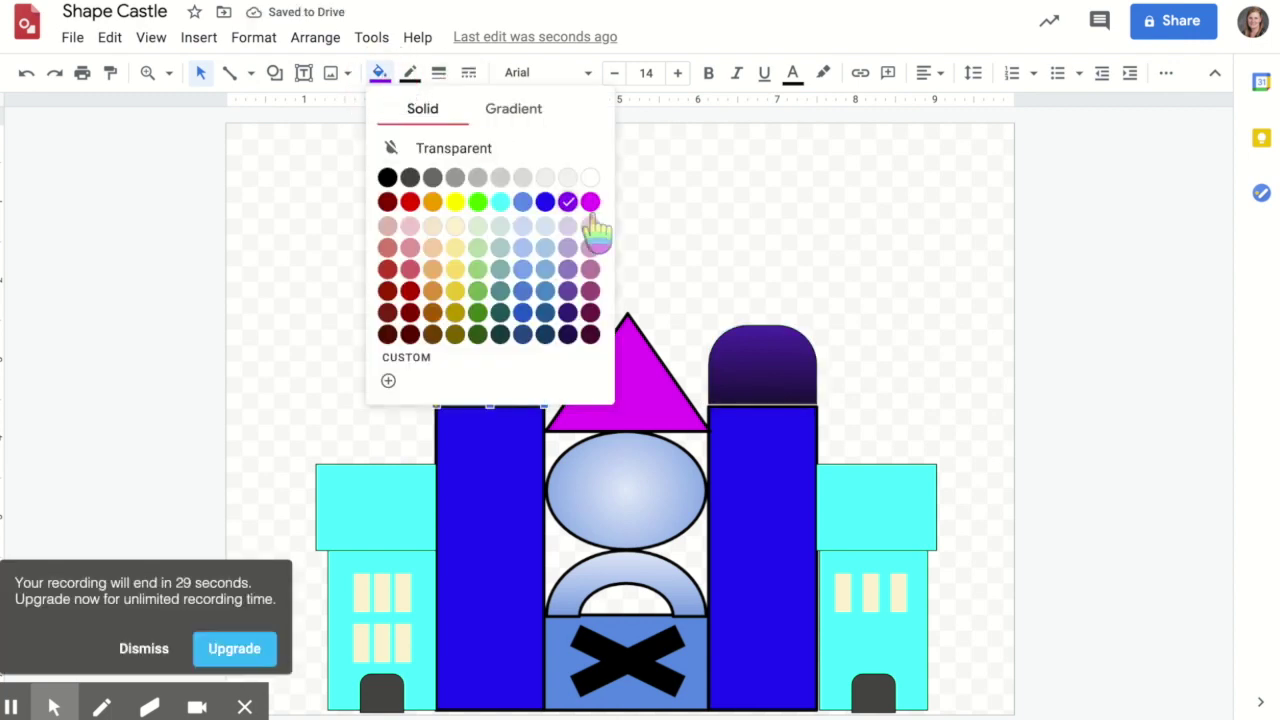
left_click(545, 122)
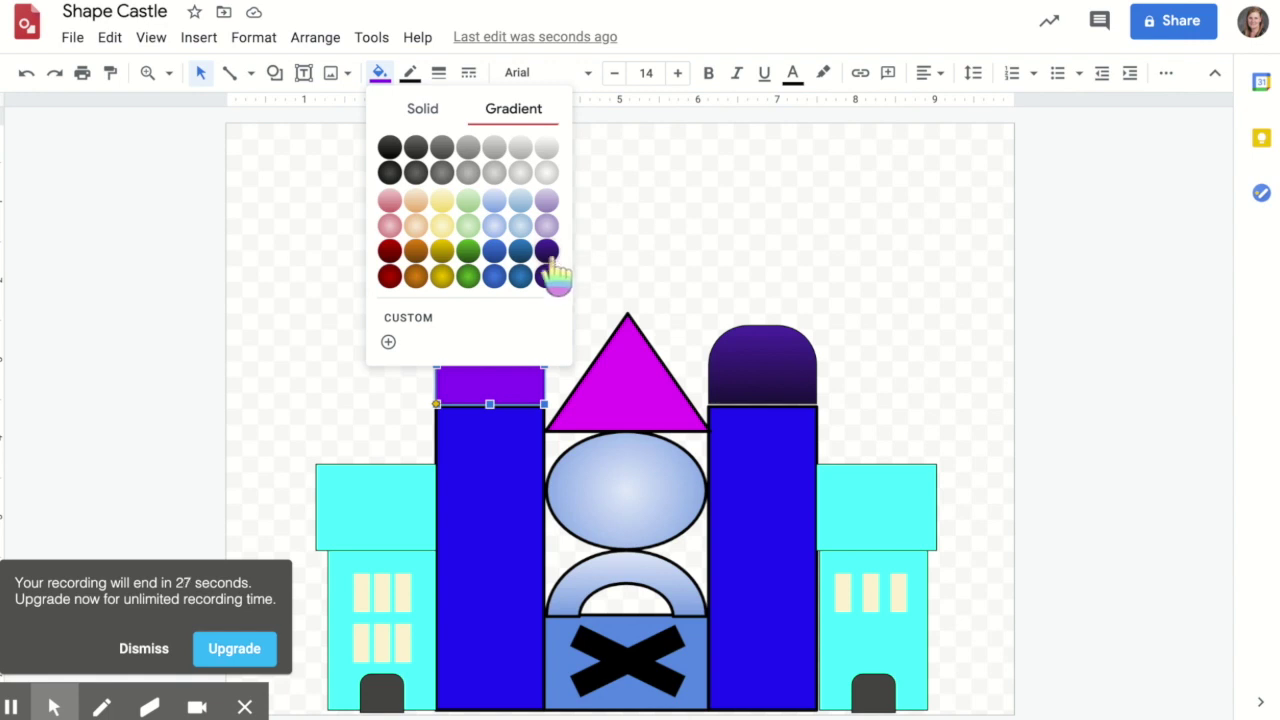
left_click(547, 274)
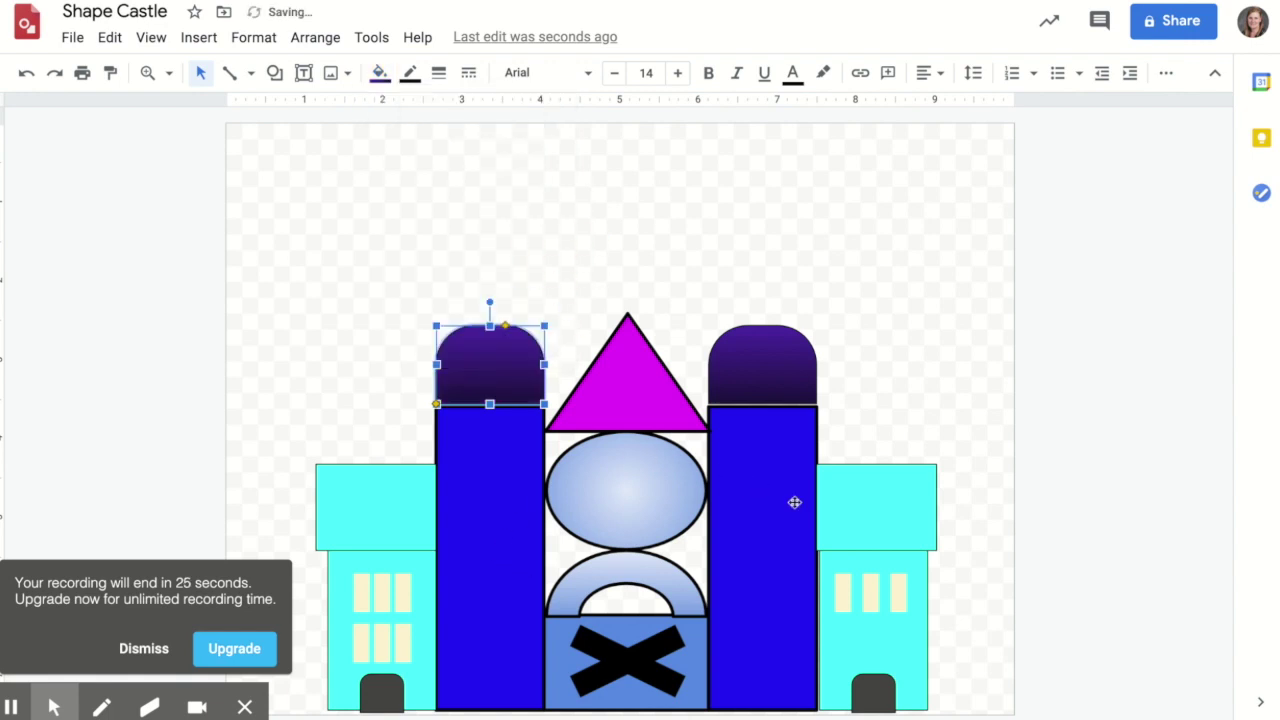
Set the border weight of both tower domes to 4px and deselect the shapes
left_click(410, 72)
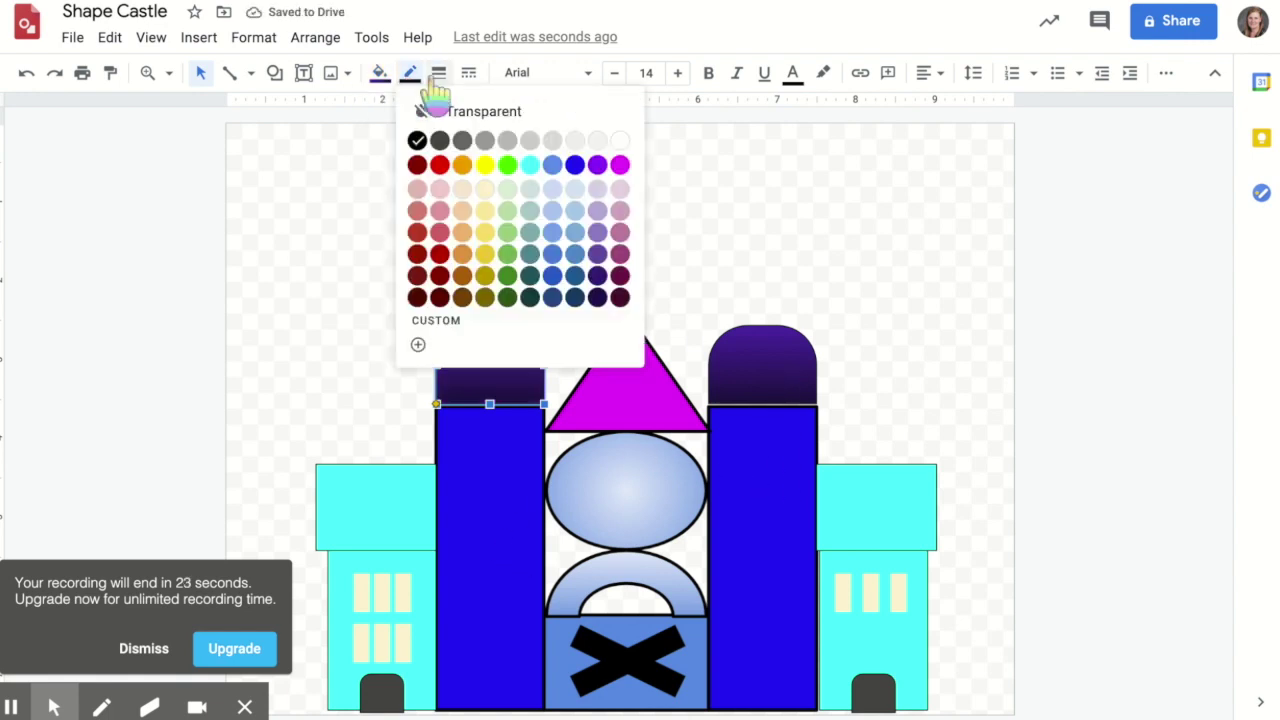
left_click(438, 73)
left_click(476, 202)
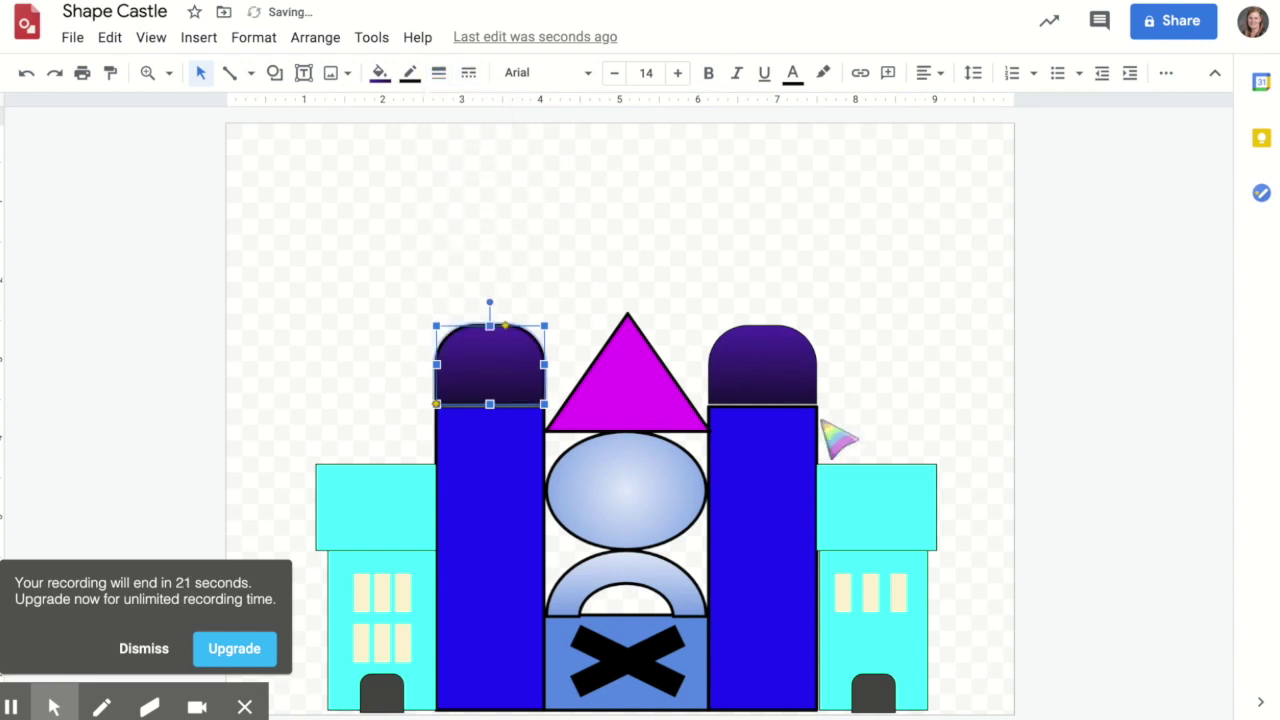
left_click(779, 372)
left_click(410, 72)
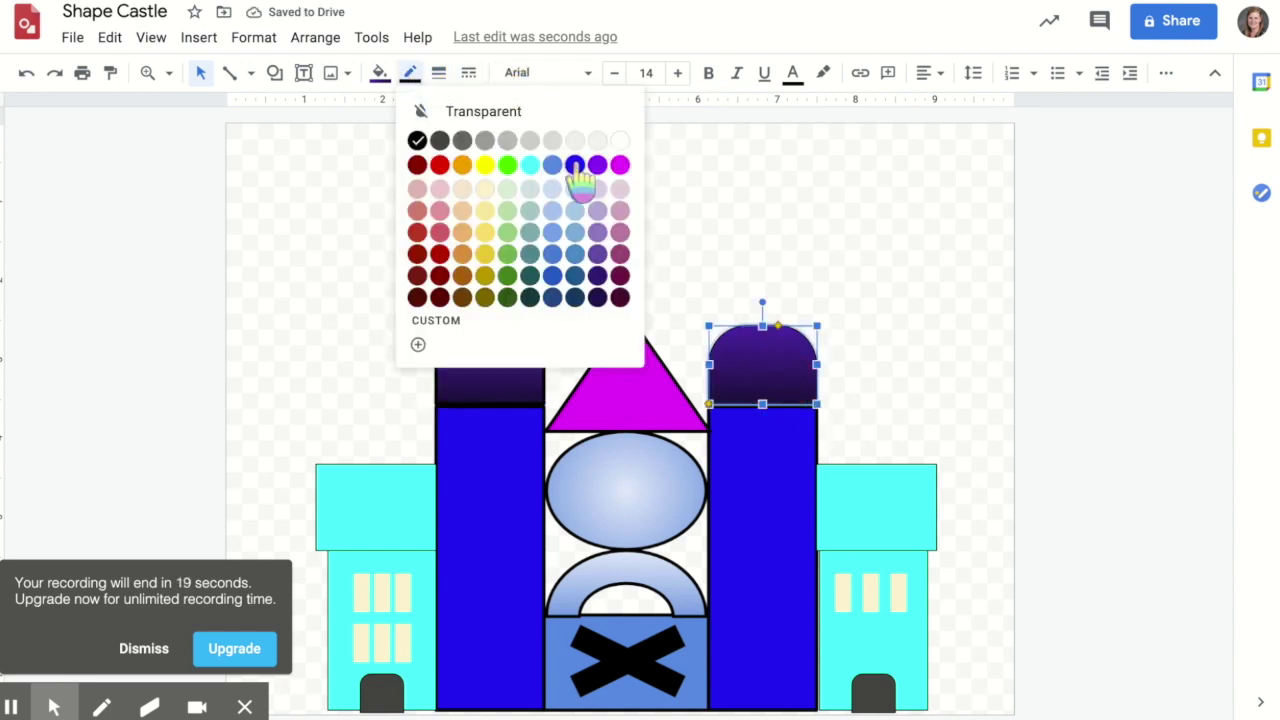
left_click(438, 73)
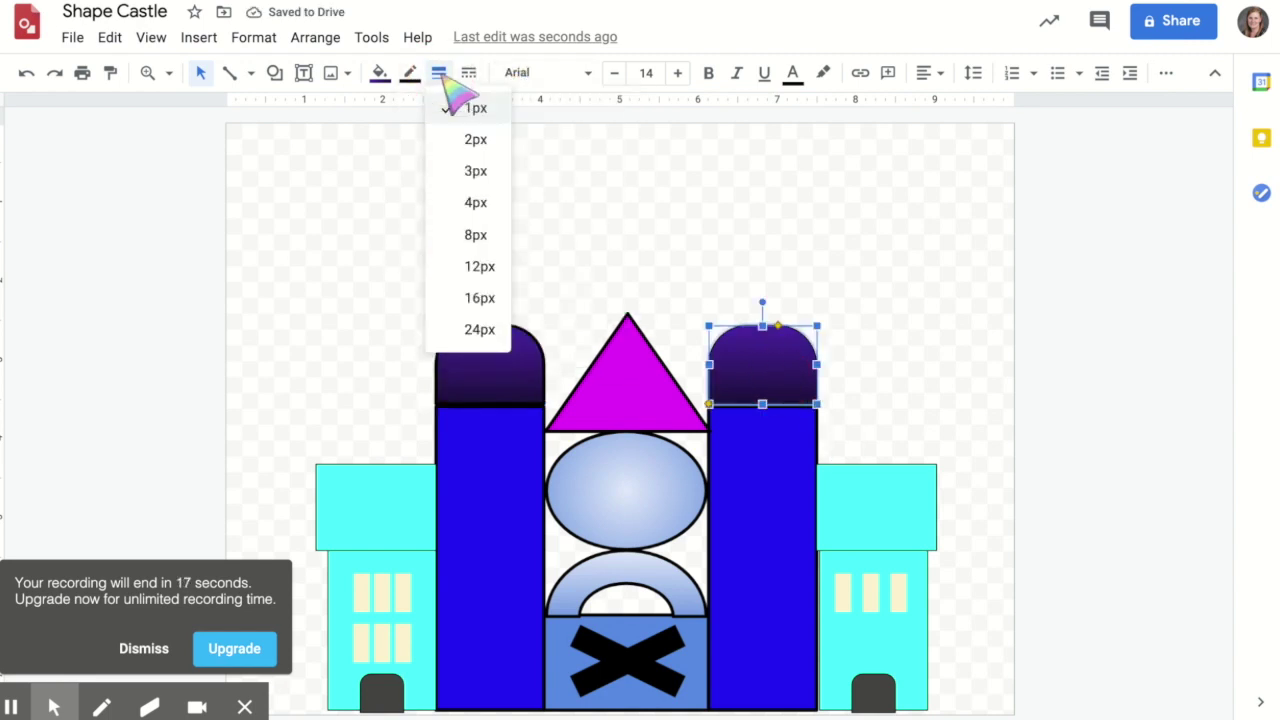
left_click(484, 201)
left_click(953, 290)
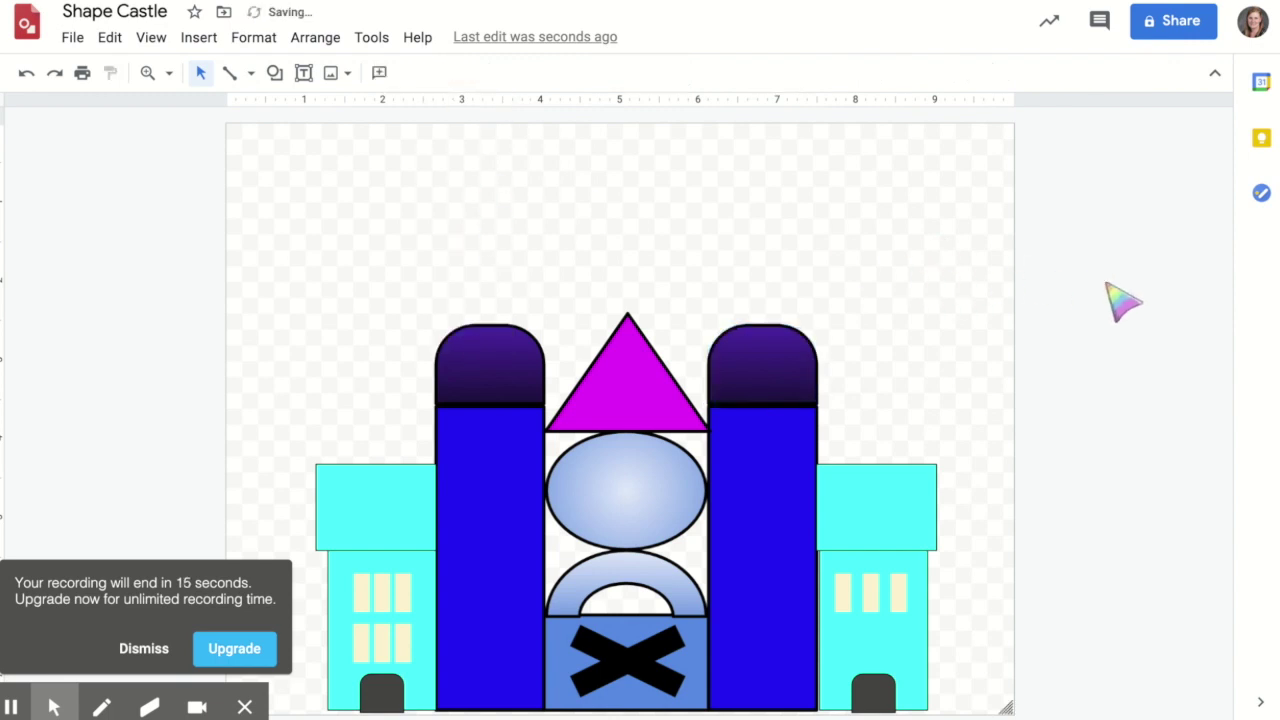